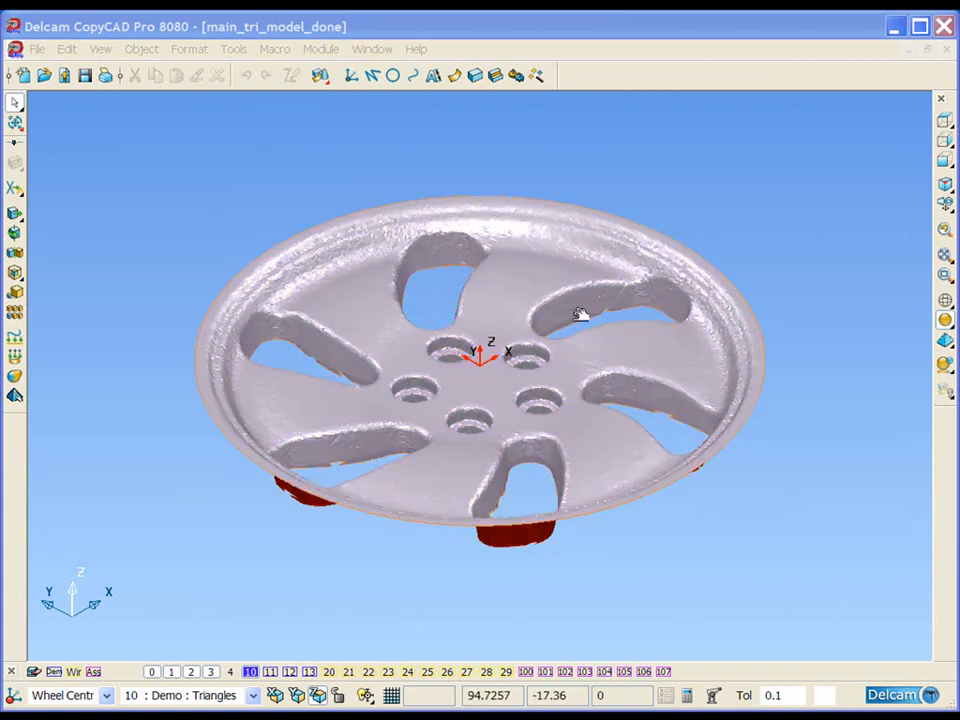
Step: Start dynamic sectioning on the wheel mesh viewed from above and set the section axis to Around Z
{"action": "left_click", "coordinate": [945, 129]}
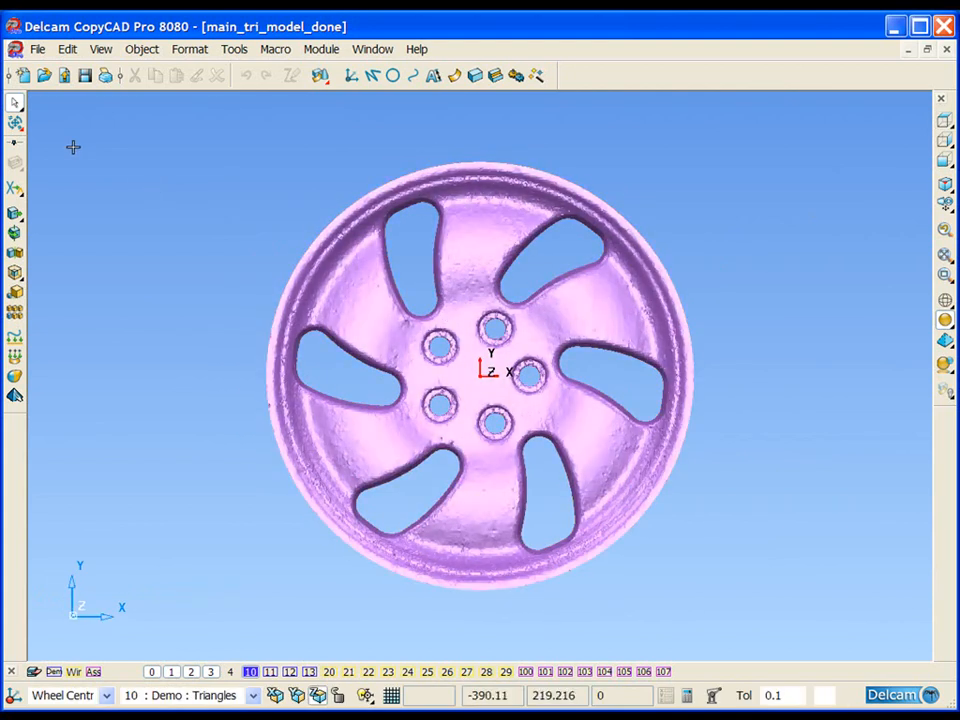
{"action": "left_click", "coordinate": [17, 123]}
{"action": "left_click", "coordinate": [17, 123]}
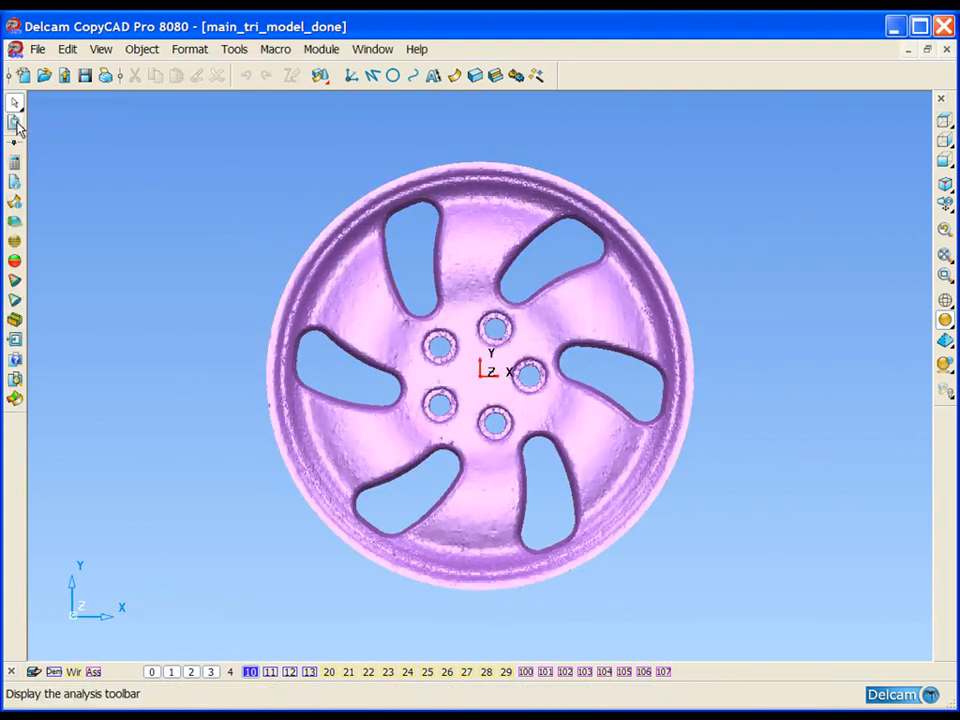
{"action": "left_click", "coordinate": [15, 220]}
{"action": "left_click_drag", "start_coordinate": [411, 261], "coordinate": [203, 44]}
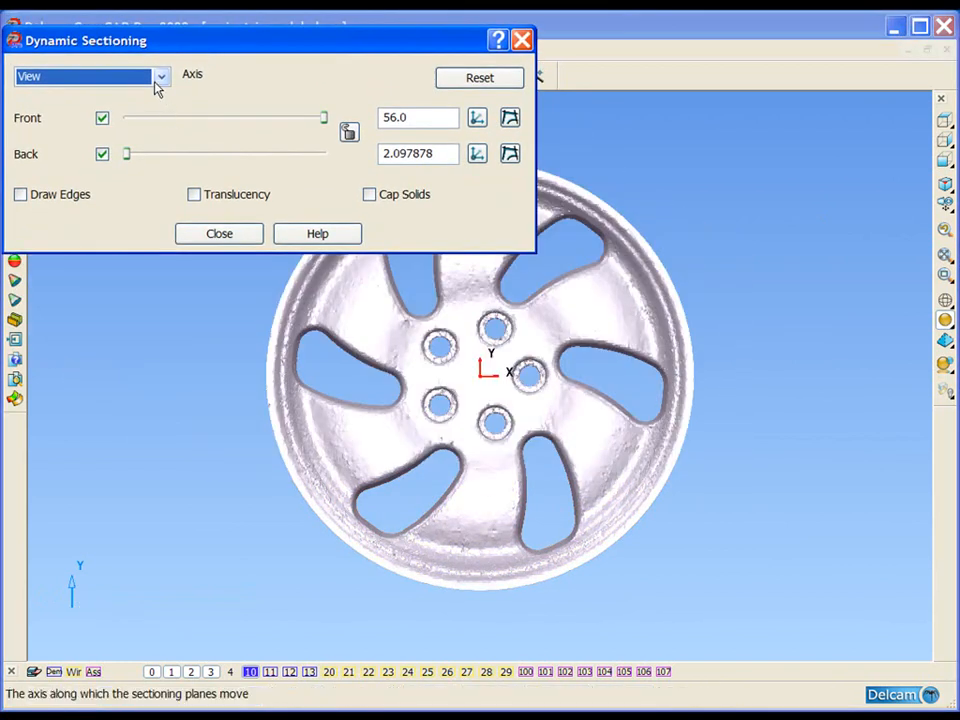
{"action": "left_click", "coordinate": [160, 77]}
{"action": "left_click", "coordinate": [129, 142]}
{"action": "left_click", "coordinate": [160, 77]}
{"action": "left_click", "coordinate": [131, 188]}
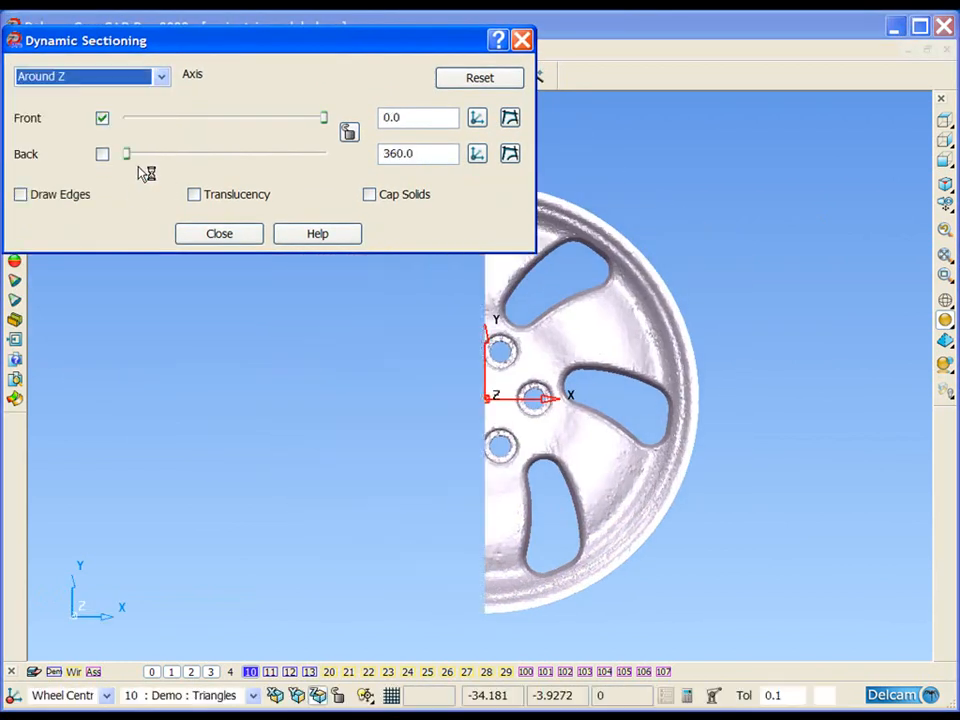
Step: Rotate the front section plane to 126 and create the wheel's wireframe section on that plane
{"action": "left_click_drag", "start_coordinate": [325, 118], "coordinate": [256, 122]}
{"action": "left_click", "coordinate": [194, 195]}
{"action": "left_click", "coordinate": [194, 194]}
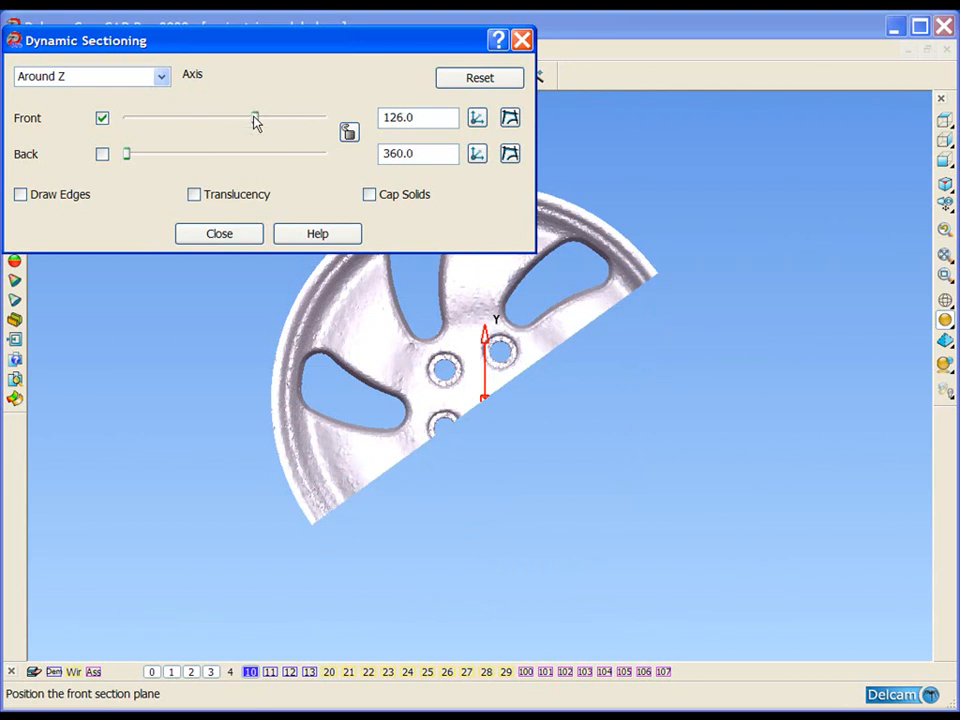
{"action": "left_click", "coordinate": [510, 118]}
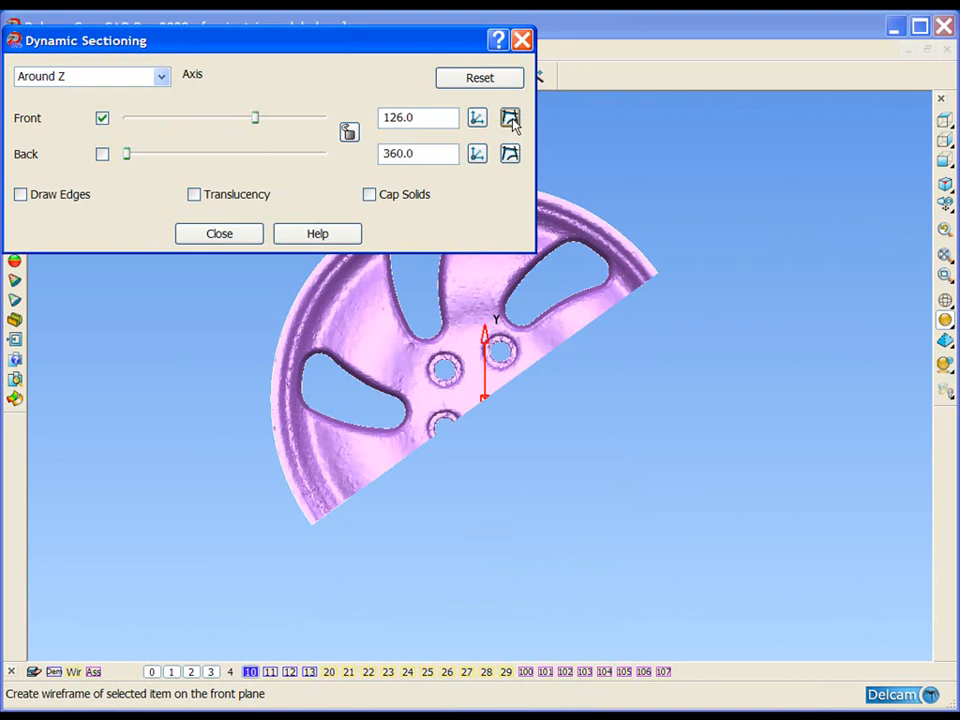
{"action": "left_click", "coordinate": [245, 238]}
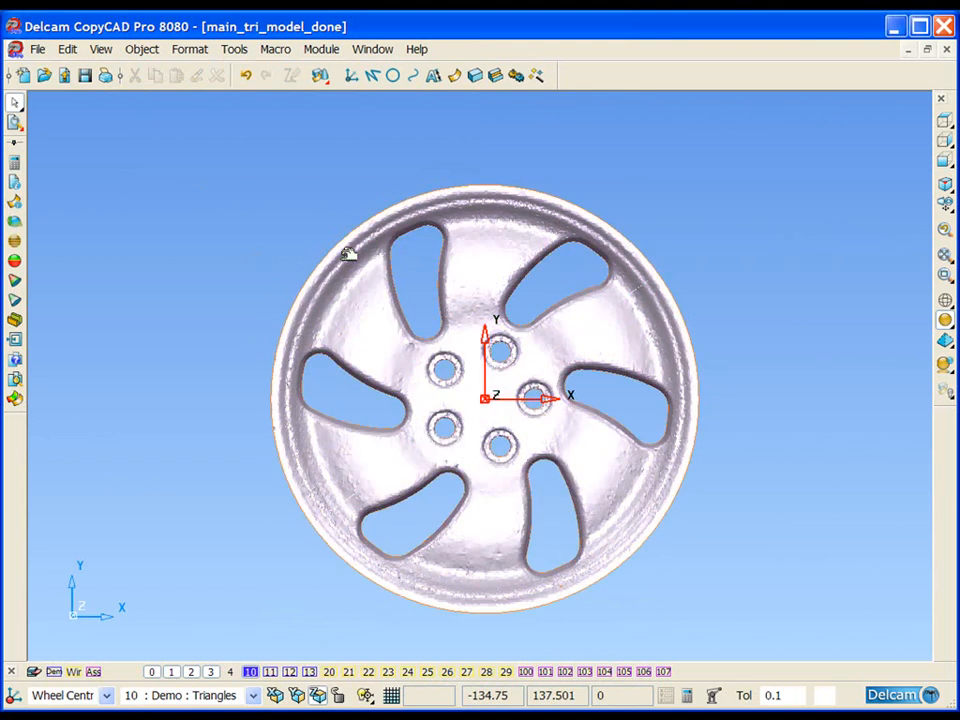
Step: Delete the wheel's triangle mesh and the shorter of the two section curves
{"action": "key", "text": "Delete"}
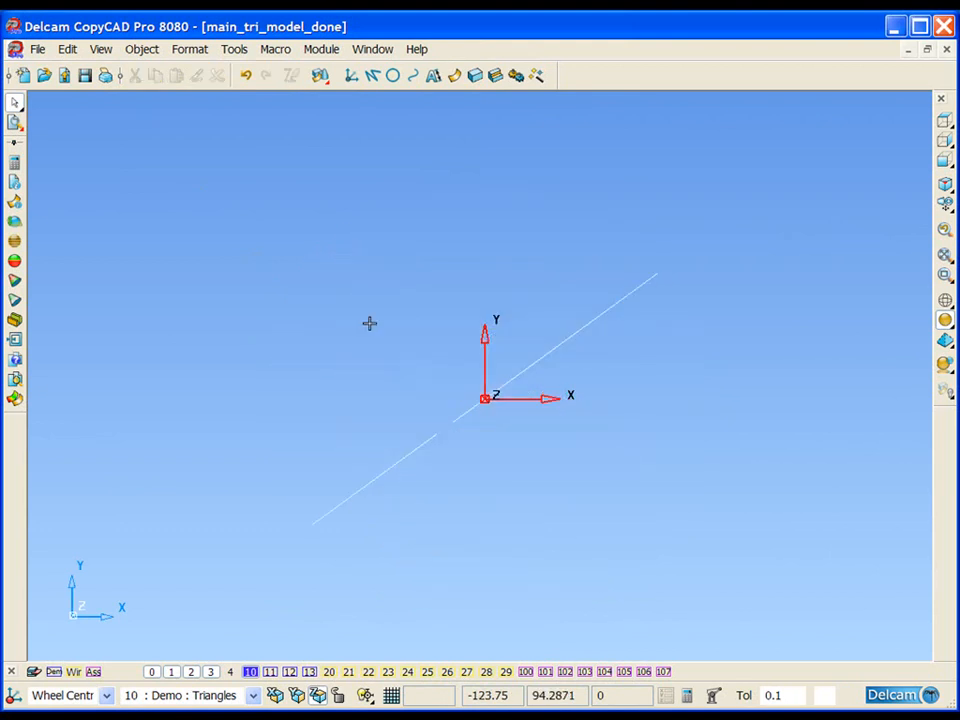
{"action": "mouse_move", "coordinate": [420, 386]}
{"action": "middle_mouse_down"}
{"action": "mouse_move", "coordinate": [474, 336]}
{"action": "mouse_move", "coordinate": [396, 186]}
{"action": "mouse_move", "coordinate": [542, 439]}
{"action": "mouse_move", "coordinate": [347, 437]}
{"action": "mouse_move", "coordinate": [470, 421]}
{"action": "mouse_move", "coordinate": [523, 426]}
{"action": "middle_mouse_up"}
{"action": "left_click_drag", "start_coordinate": [305, 384], "coordinate": [408, 457]}
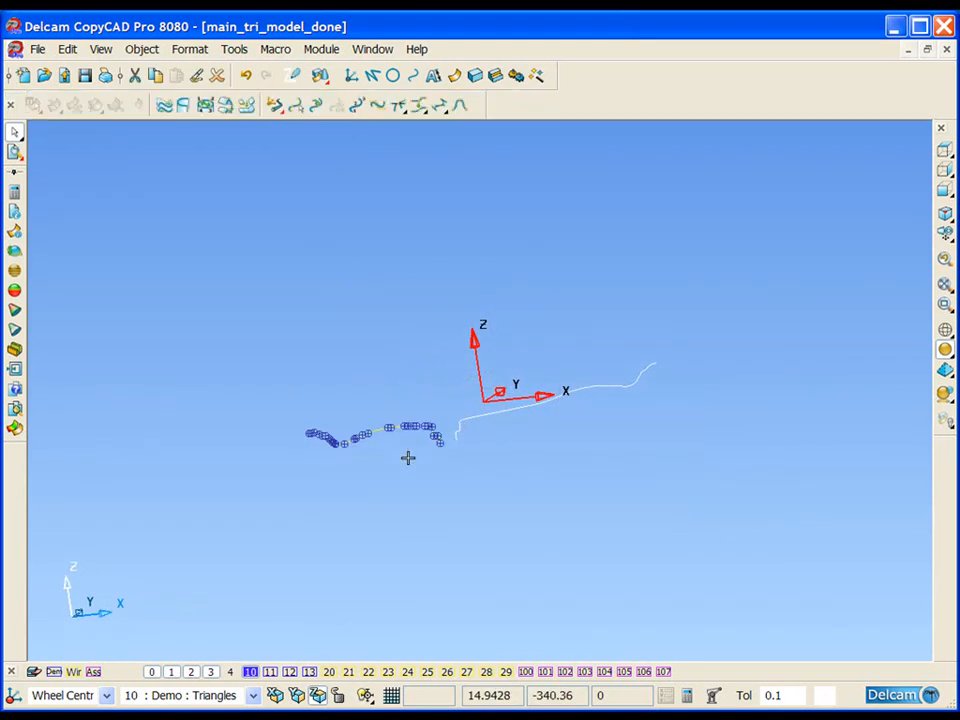
{"action": "key", "text": "Delete"}
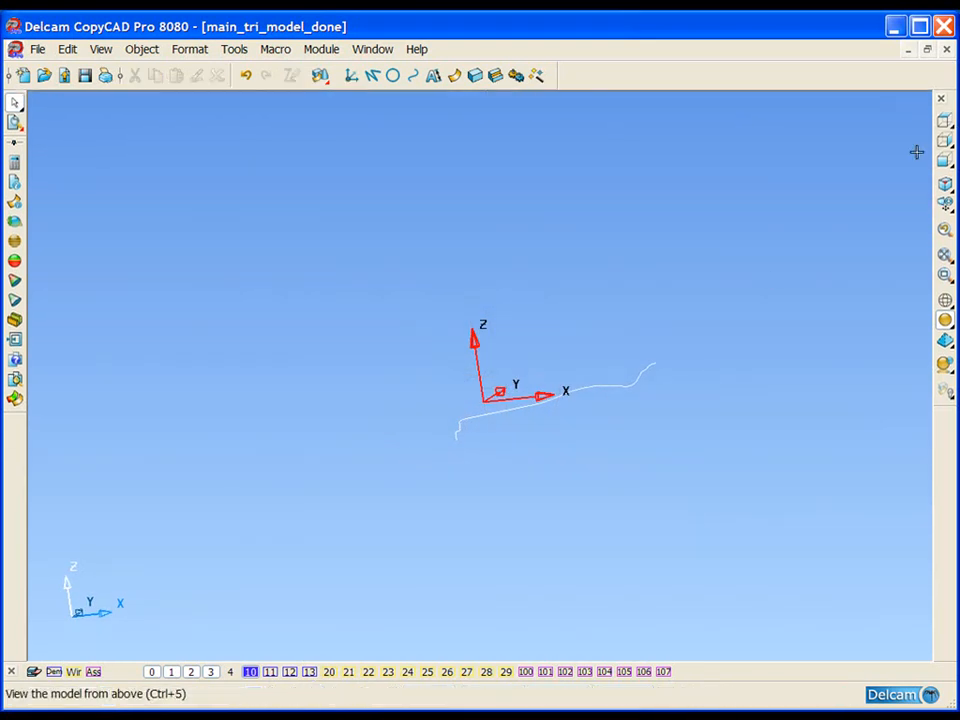
Step: Display level 11 so its straight reference lines appear together with the remaining section curve
{"action": "mouse_move", "coordinate": [555, 486]}
{"action": "middle_mouse_down"}
{"action": "mouse_move", "coordinate": [484, 476]}
{"action": "mouse_move", "coordinate": [542, 478]}
{"action": "middle_mouse_up"}
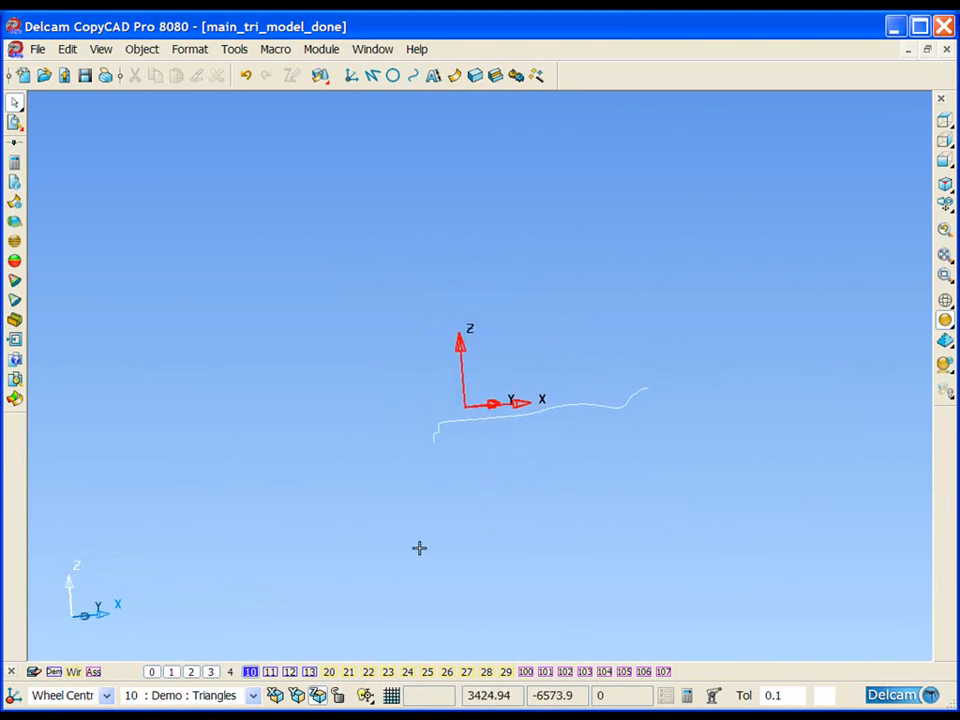
{"action": "left_click", "coordinate": [269, 671]}
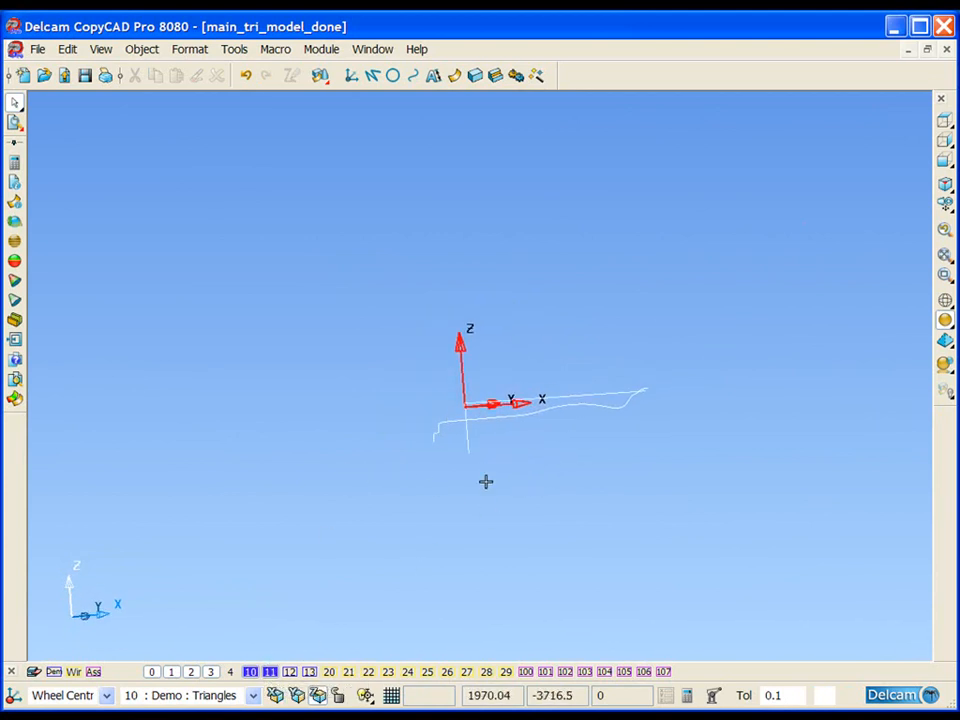
{"action": "middle_click_drag", "start_coordinate": [621, 497], "coordinate": [594, 480]}
{"action": "middle_click_drag", "start_coordinate": [470, 400], "coordinate": [538, 454]}
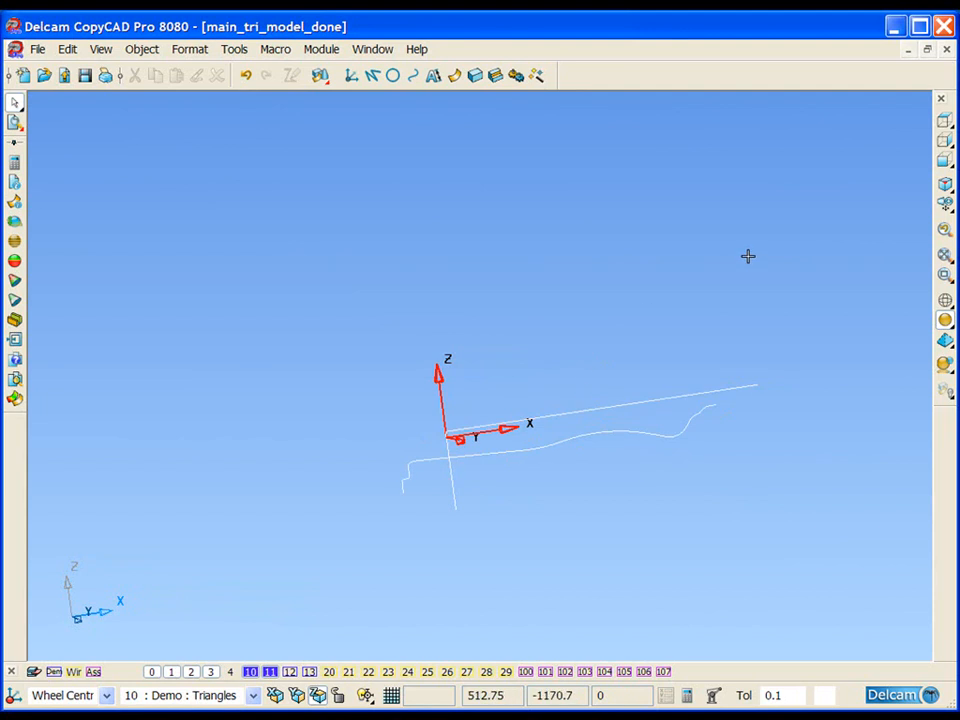
Step: Add an angular dimension in the top view between the reference line along X and the section curve
{"action": "left_click", "coordinate": [942, 160]}
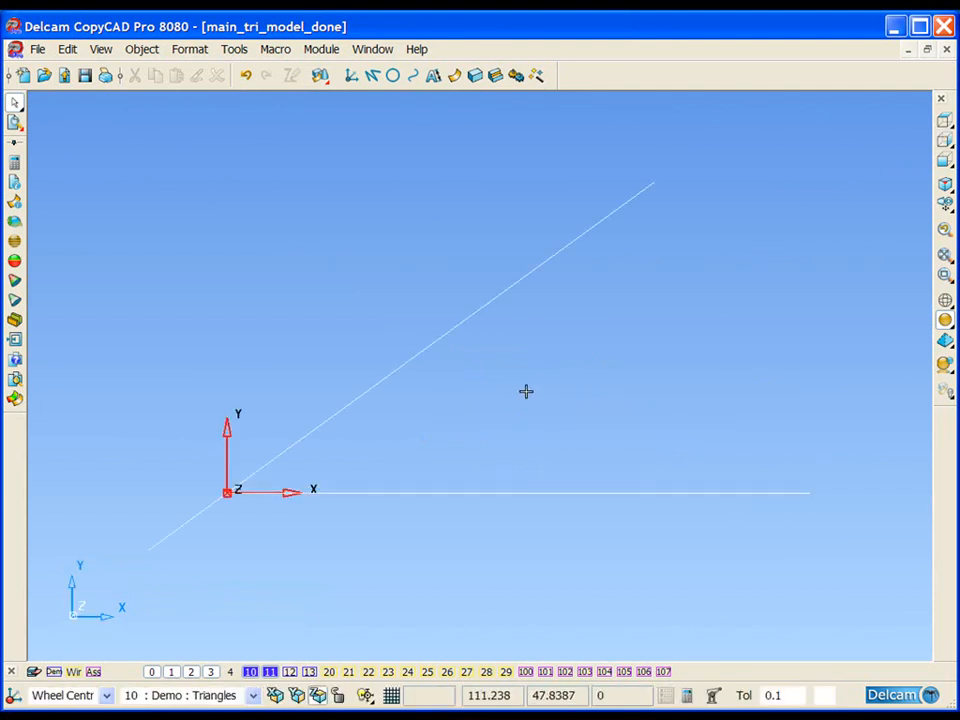
{"action": "left_click", "coordinate": [432, 75]}
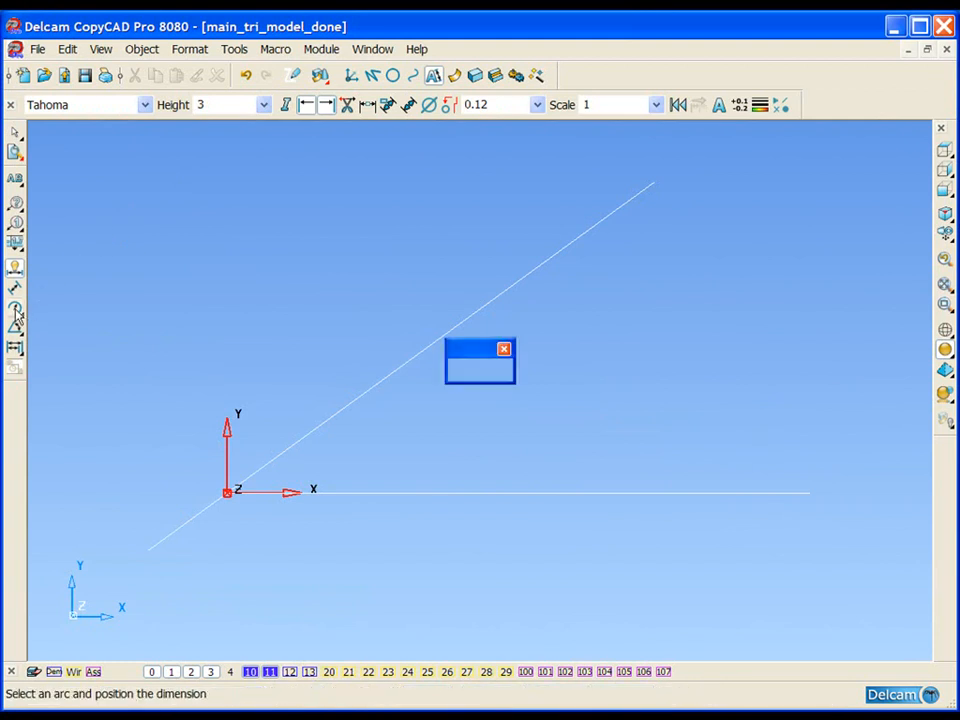
{"action": "left_click", "coordinate": [16, 328]}
{"action": "left_click", "coordinate": [516, 489]}
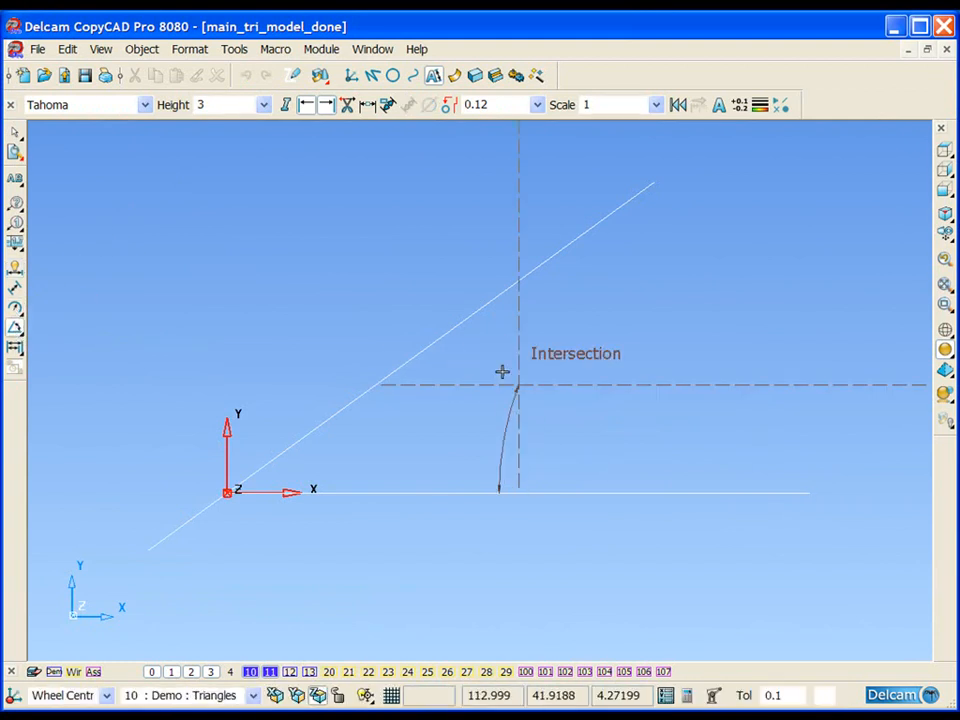
{"action": "left_click", "coordinate": [474, 327]}
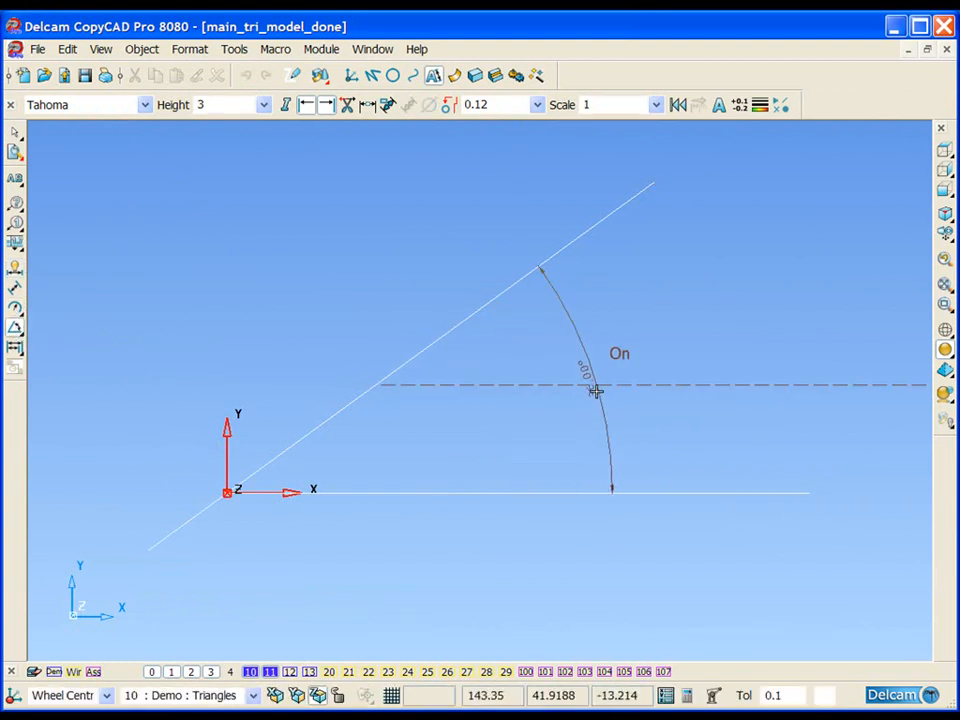
{"action": "left_click", "coordinate": [560, 394]}
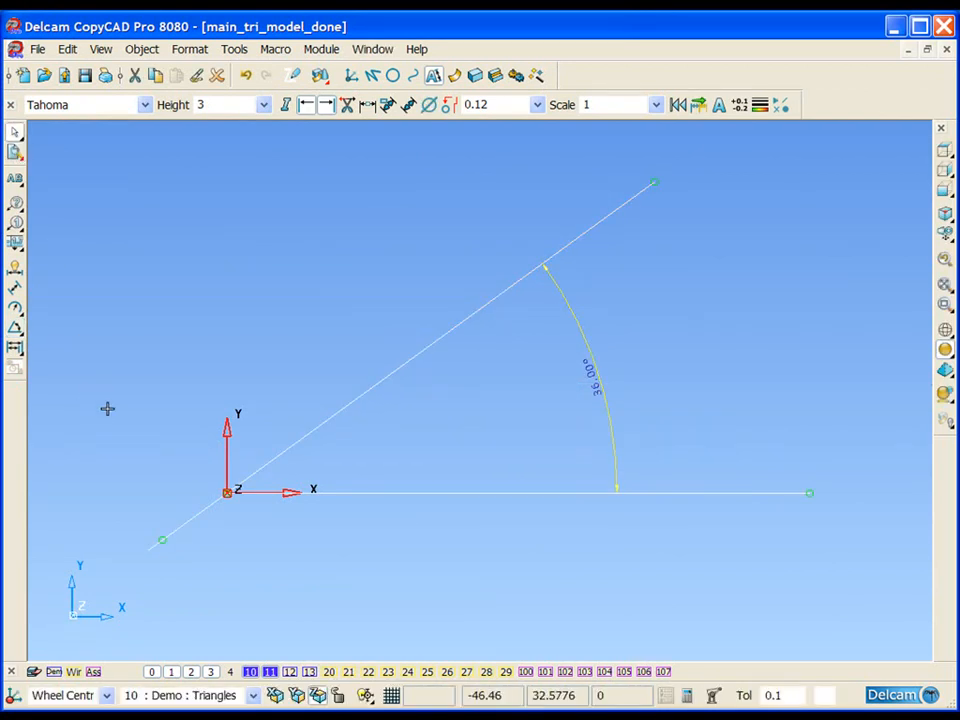
Step: Rotate the section curve by -36 degrees about the origin and delete the angle dimension
{"action": "left_click", "coordinate": [124, 524]}
{"action": "left_click_drag", "start_coordinate": [124, 524], "coordinate": [180, 563]}
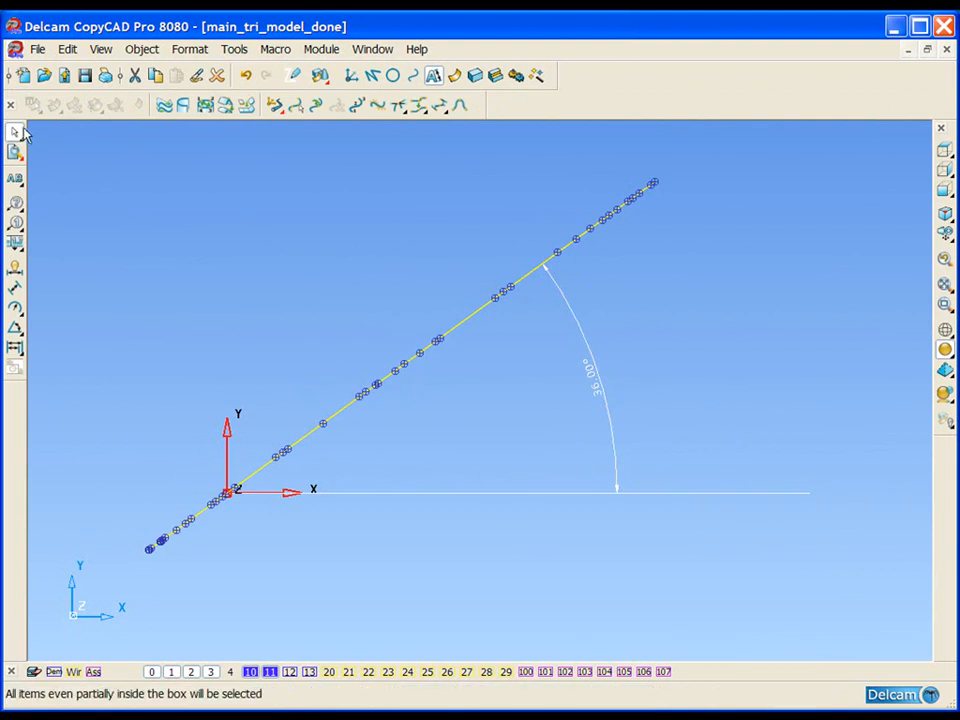
{"action": "left_click", "coordinate": [14, 151]}
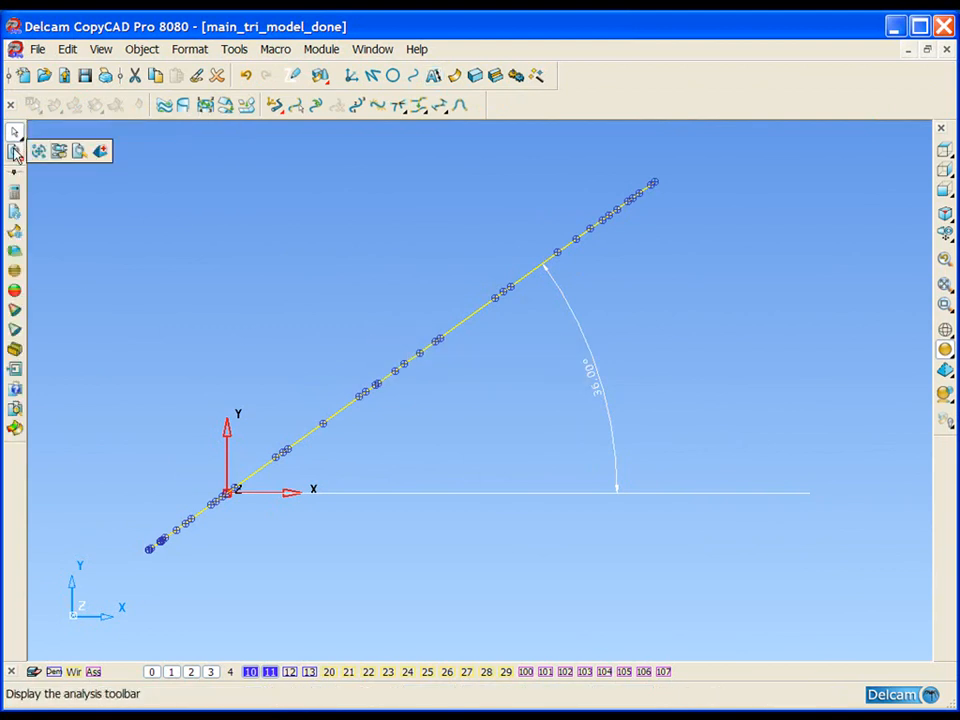
{"action": "left_click", "coordinate": [38, 151]}
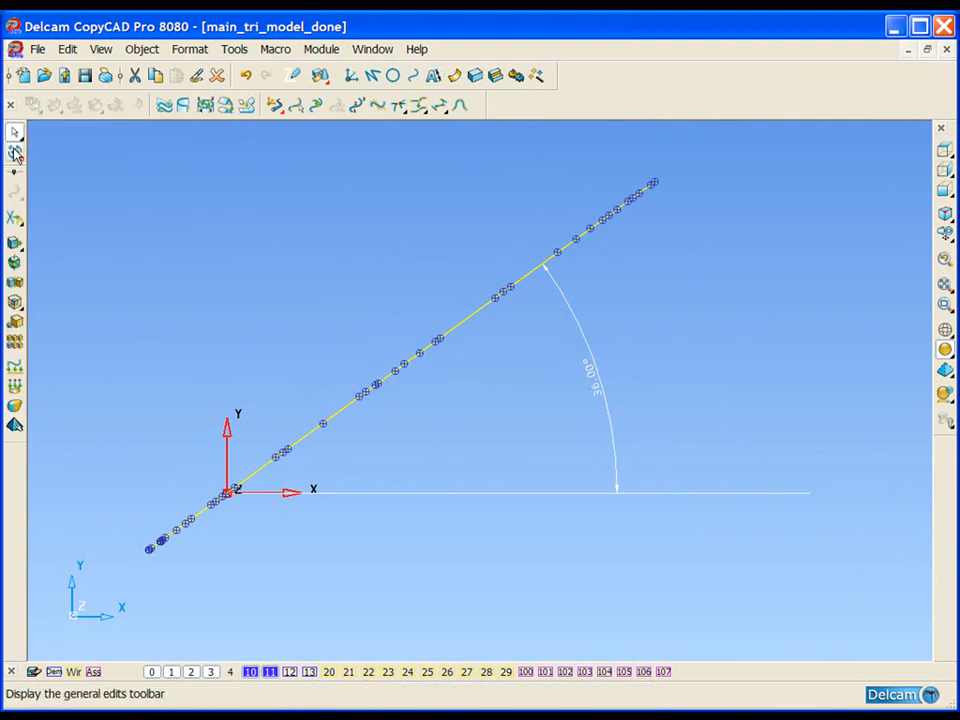
{"action": "left_click", "coordinate": [14, 261]}
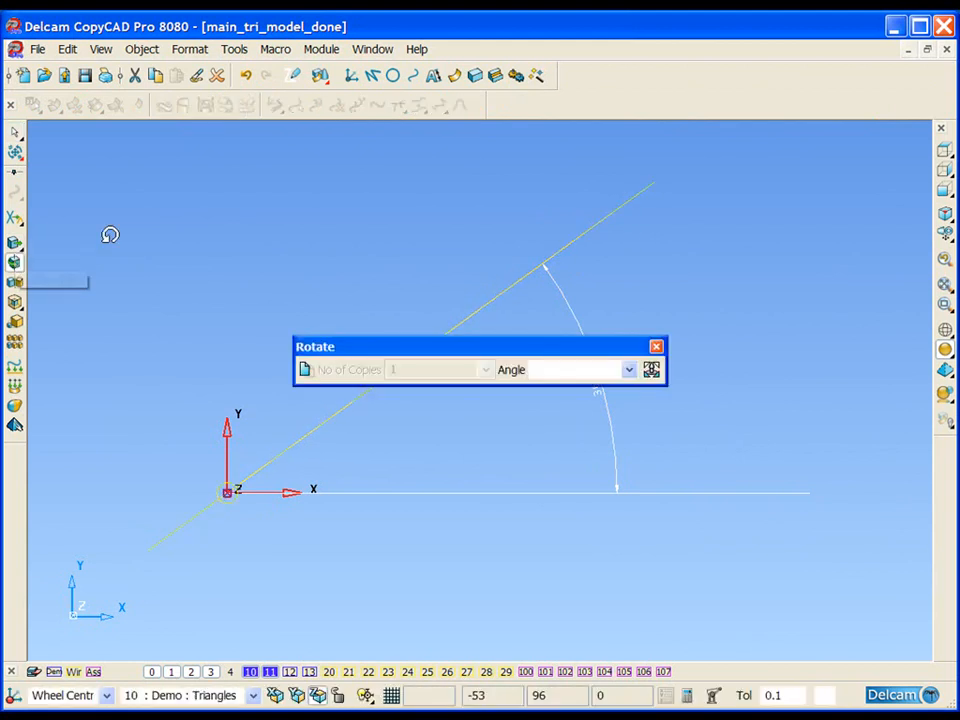
{"action": "left_click_drag", "start_coordinate": [544, 347], "coordinate": [332, 180]}
{"action": "left_click", "coordinate": [355, 197]}
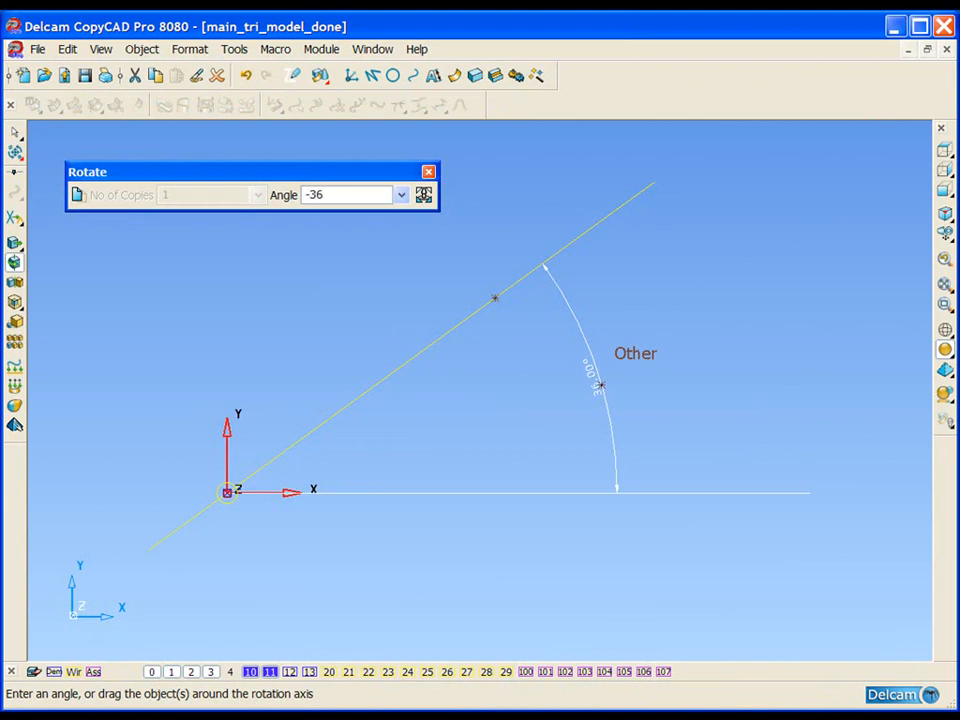
{"action": "type", "text": "-36"}
{"action": "key", "text": "Return"}
{"action": "left_click", "coordinate": [430, 174]}
{"action": "left_click_drag", "start_coordinate": [463, 204], "coordinate": [703, 388]}
{"action": "key", "text": "Delete"}
Step: Limit the section curve and the vertical reference line to their intersection, removing the curve's part at negative X and the line's upper part
{"action": "left_click", "coordinate": [942, 166]}
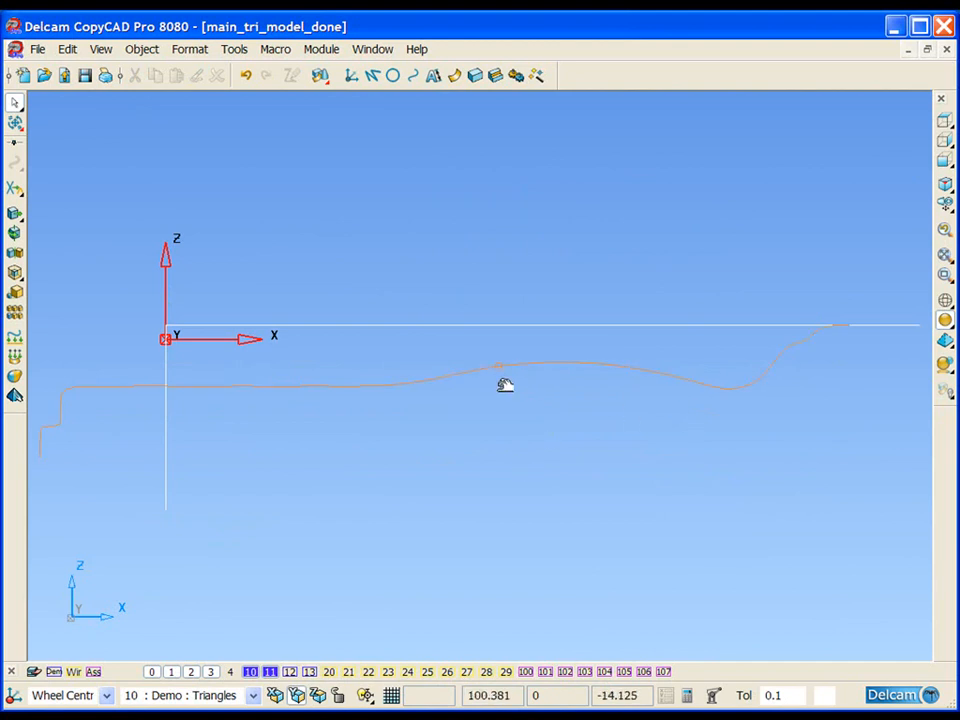
{"action": "left_click", "coordinate": [177, 432]}
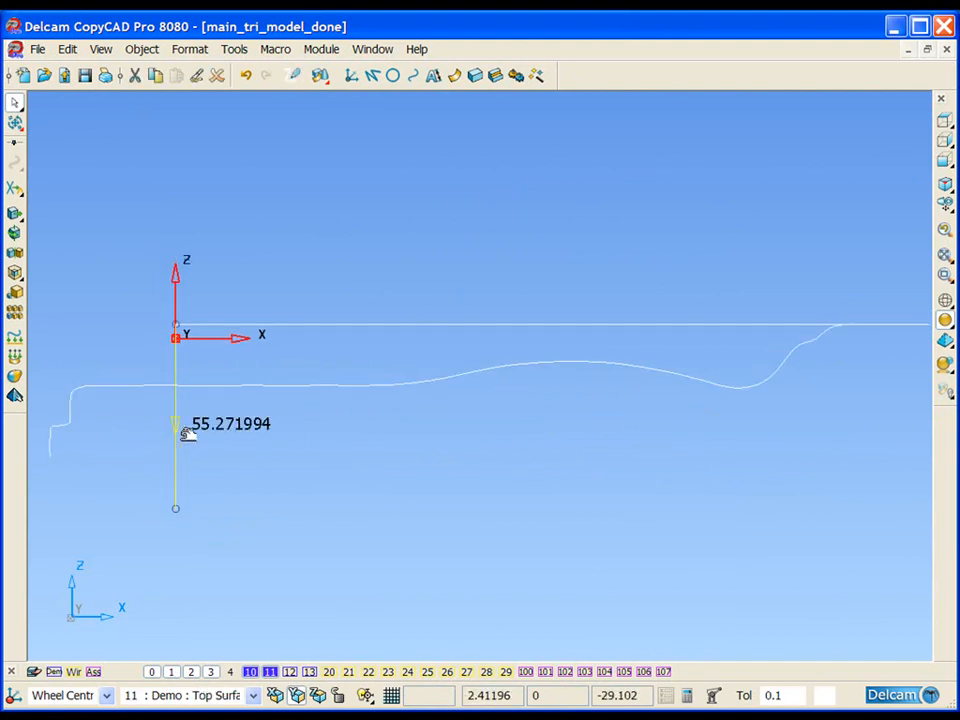
{"action": "left_click", "coordinate": [16, 191]}
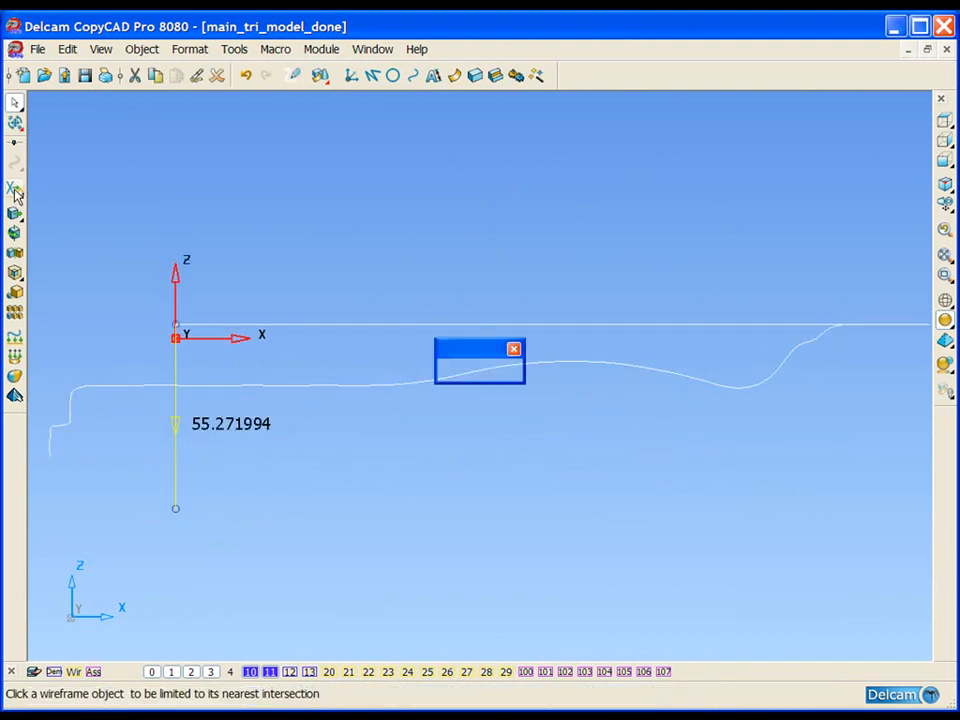
{"action": "left_click", "coordinate": [101, 189]}
{"action": "left_click", "coordinate": [79, 387]}
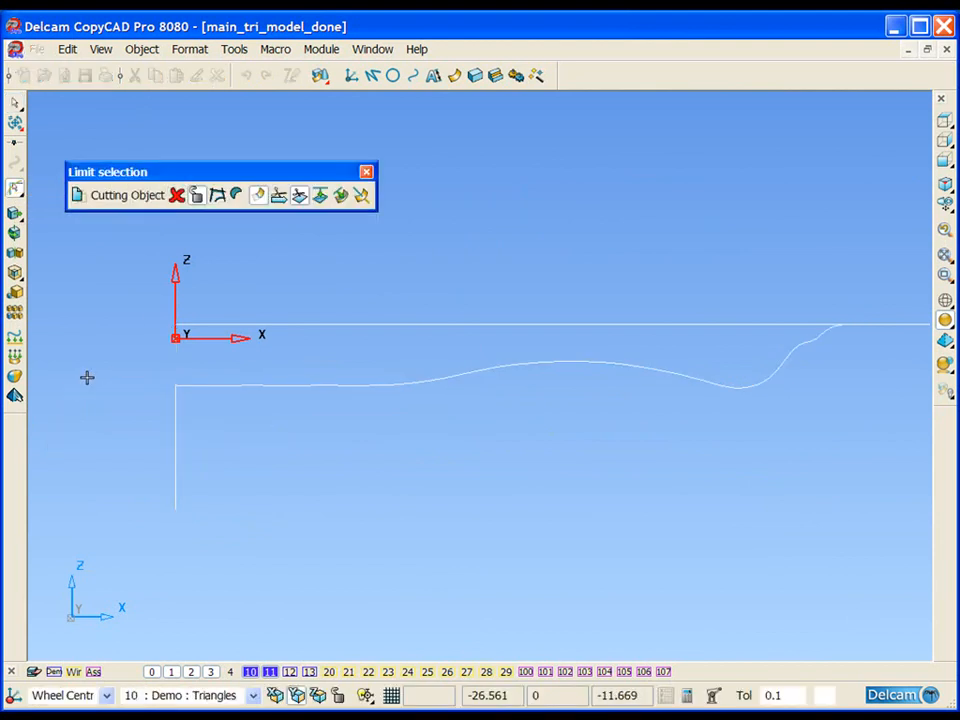
{"action": "left_click", "coordinate": [361, 195]}
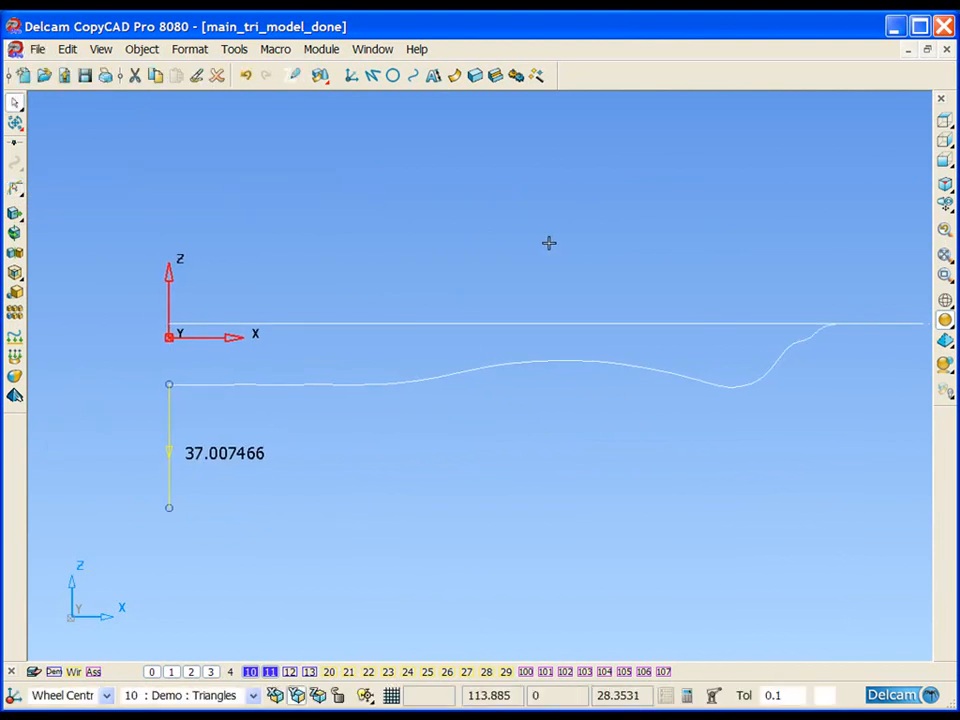
Step: Display the curvature along the section curve and examine its smoothness towards the rim end
{"action": "left_click", "coordinate": [335, 394]}
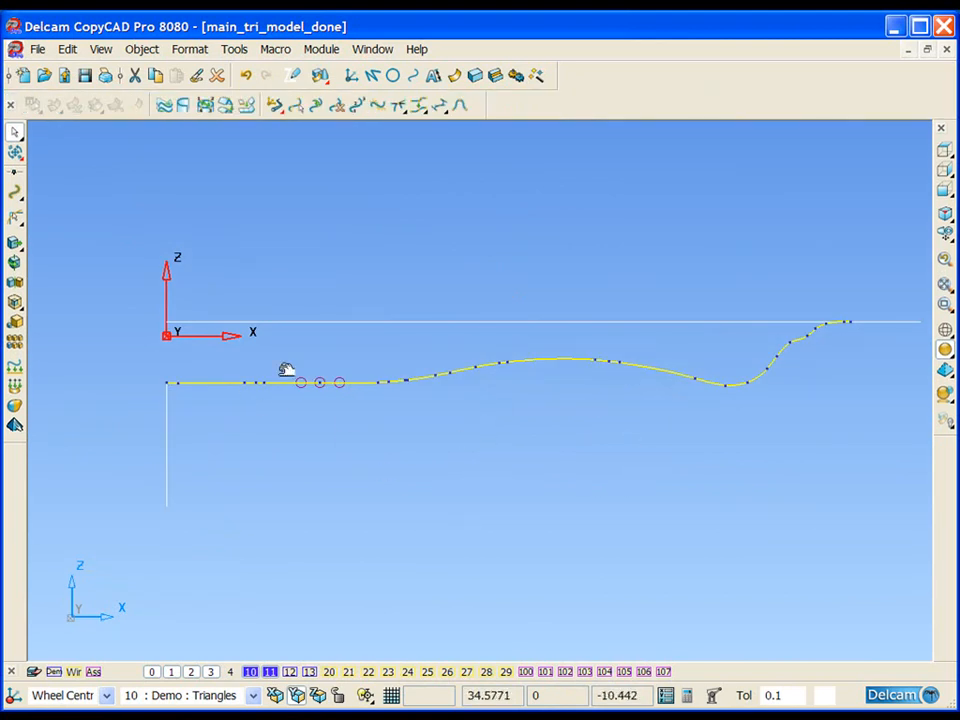
{"action": "left_click", "coordinate": [377, 106]}
{"action": "scroll", "coordinate": [765, 474], "scroll_direction": "up", "scroll_amount": 2}
{"action": "middle_click_drag", "start_coordinate": [675, 257], "coordinate": [853, 485], "text": "ctrl+shift"}
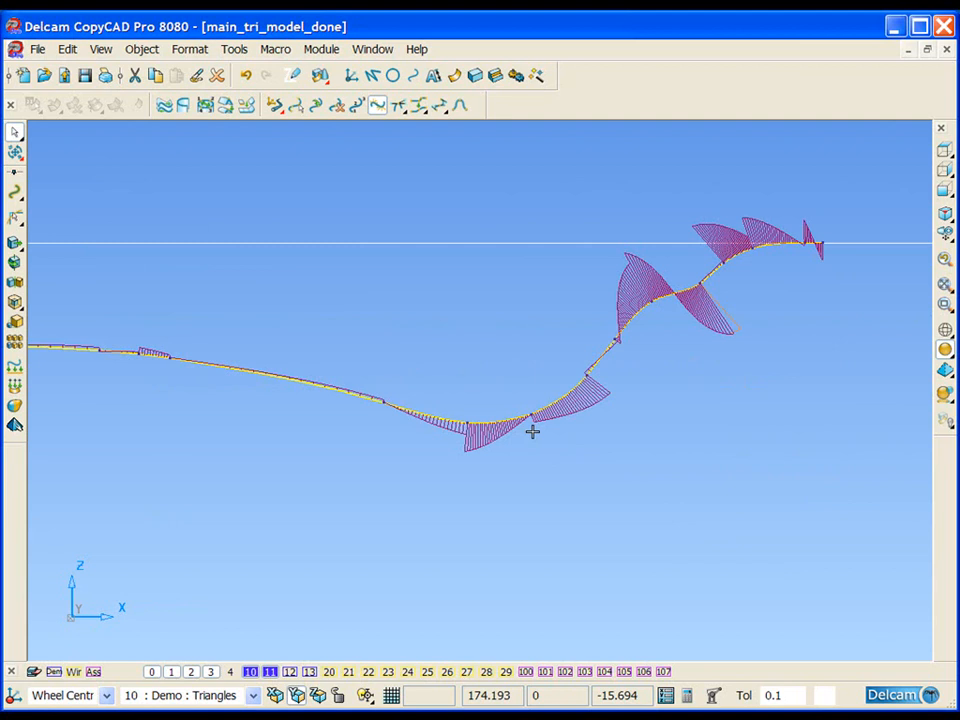
{"action": "left_click", "coordinate": [582, 467]}
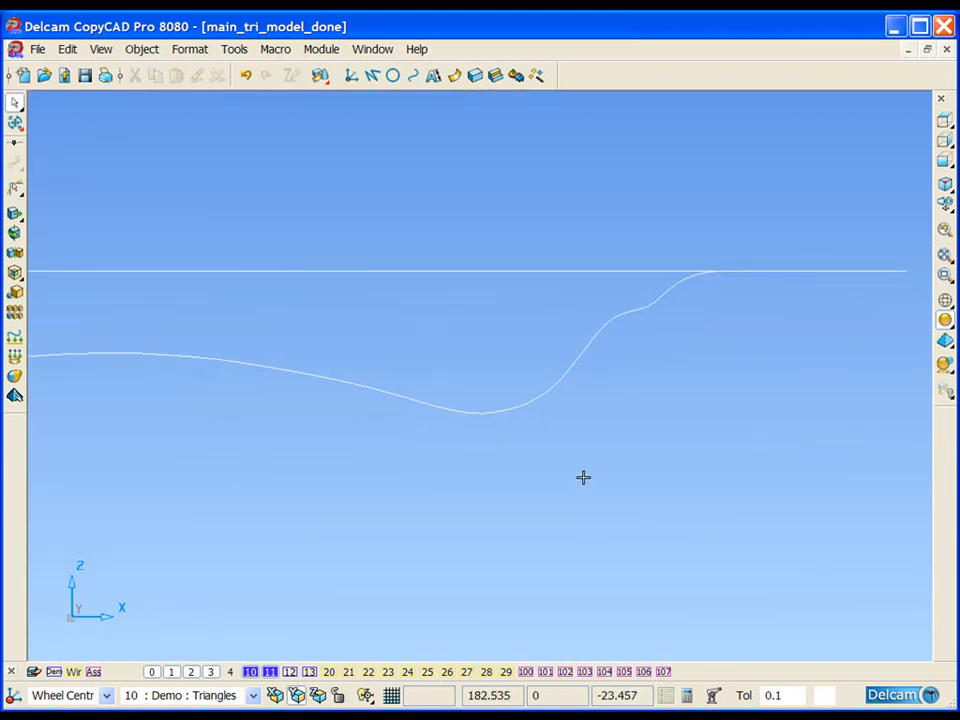
Step: Measure the radius of the section curve near its rim end with a radius dimension, and remove the dimension
{"action": "left_click", "coordinate": [433, 75]}
{"action": "left_click", "coordinate": [15, 307]}
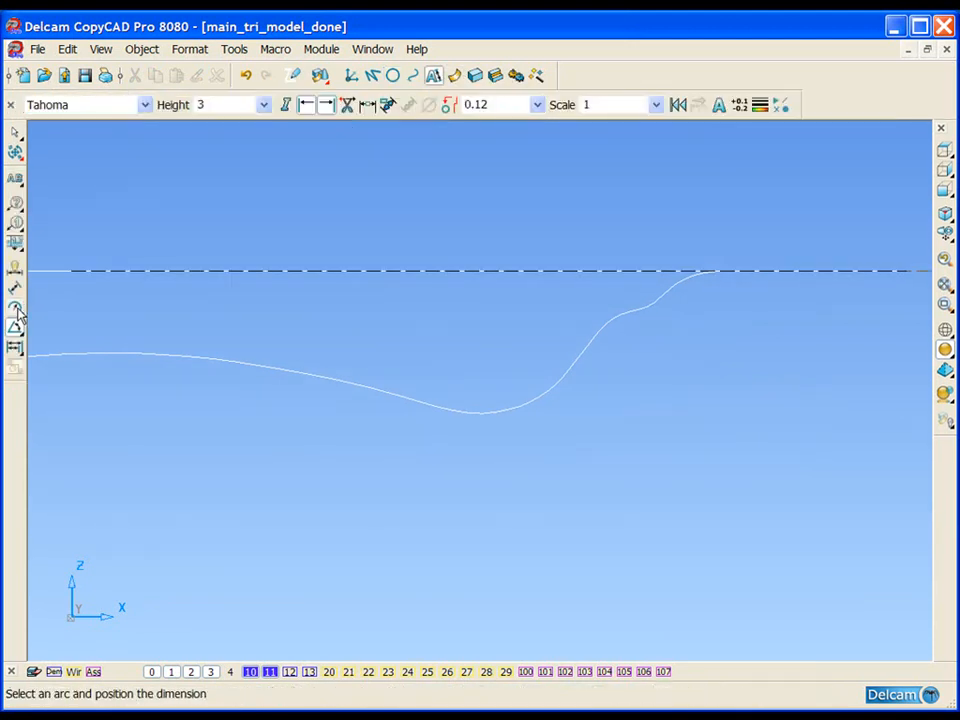
{"action": "left_click", "coordinate": [458, 413]}
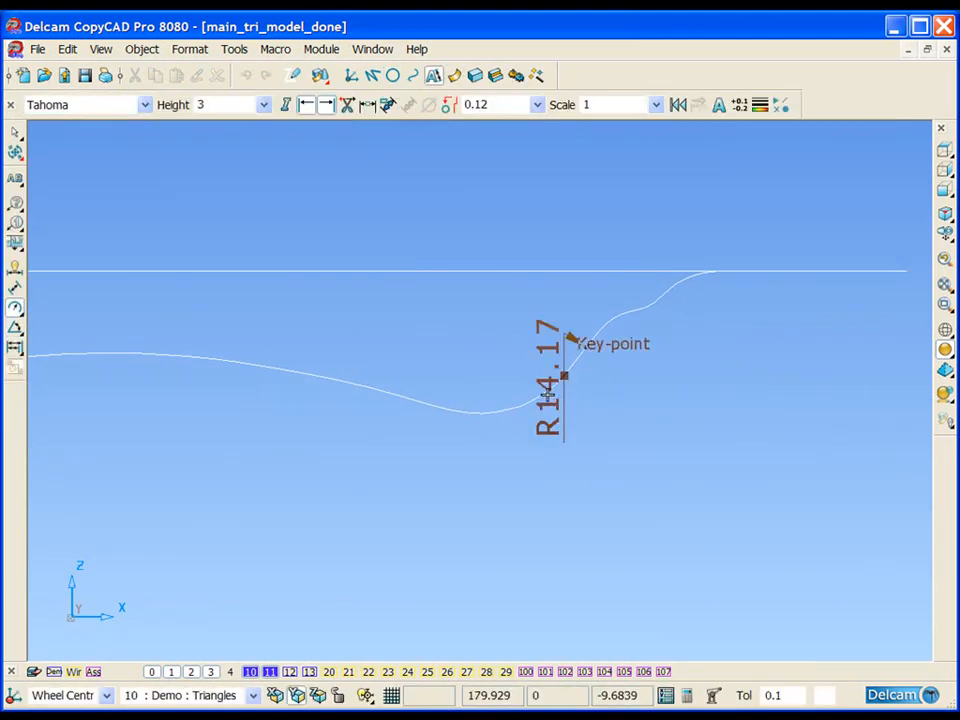
{"action": "left_click", "coordinate": [423, 208]}
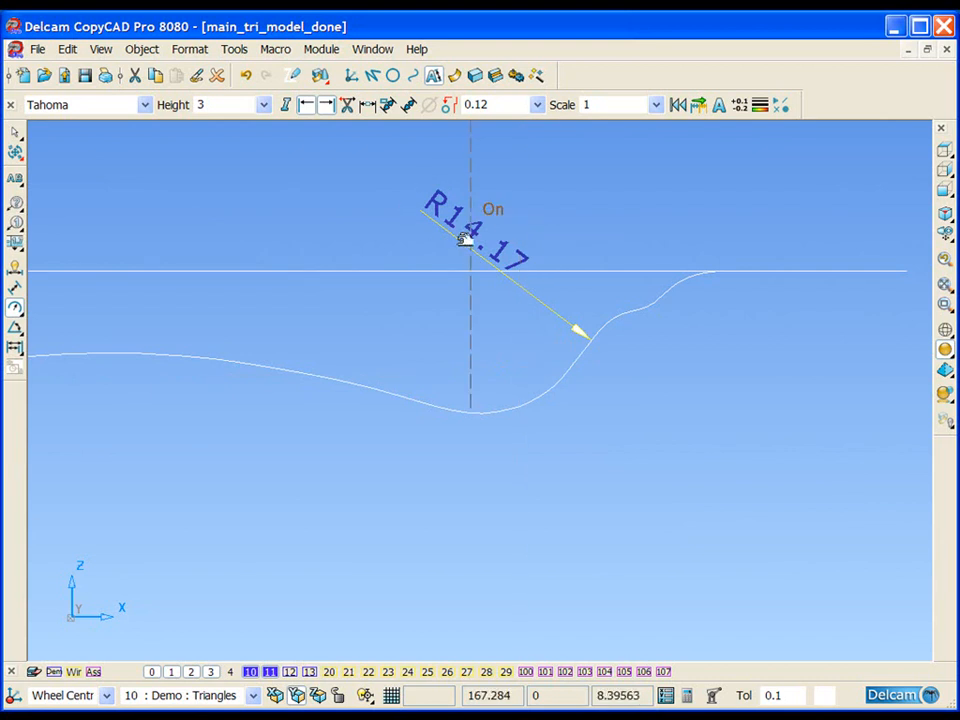
{"action": "key", "text": "Escape"}
{"action": "left_click", "coordinate": [944, 160]}
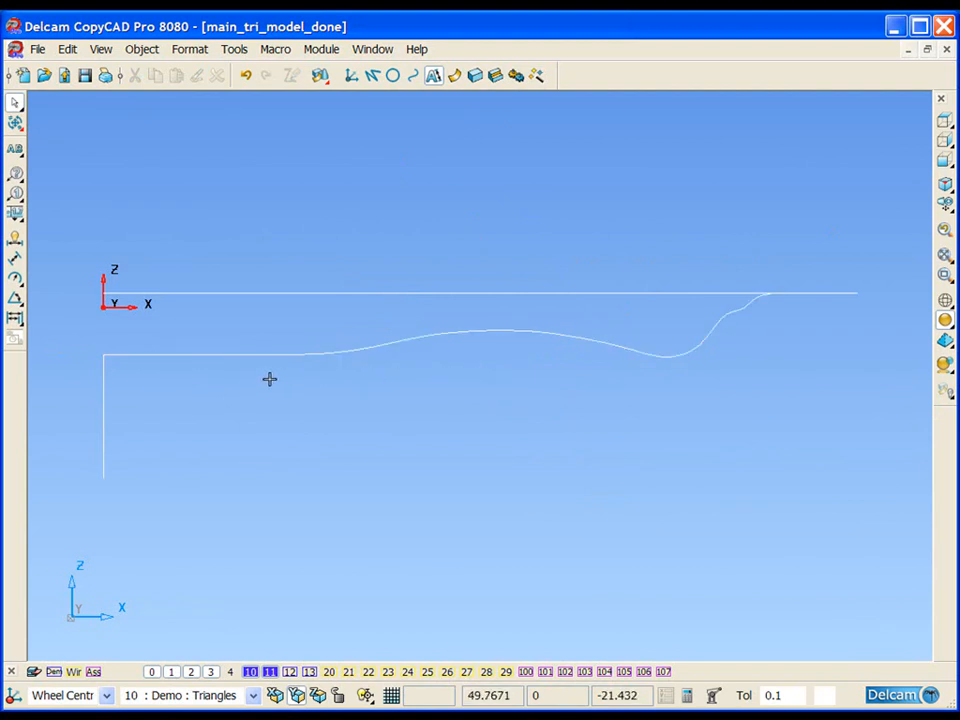
Step: Draw a horizontal line of length 100 along the section curve's flat part, starting at its end on the vertical reference line
{"action": "left_click", "coordinate": [373, 76]}
{"action": "left_click", "coordinate": [15, 167]}
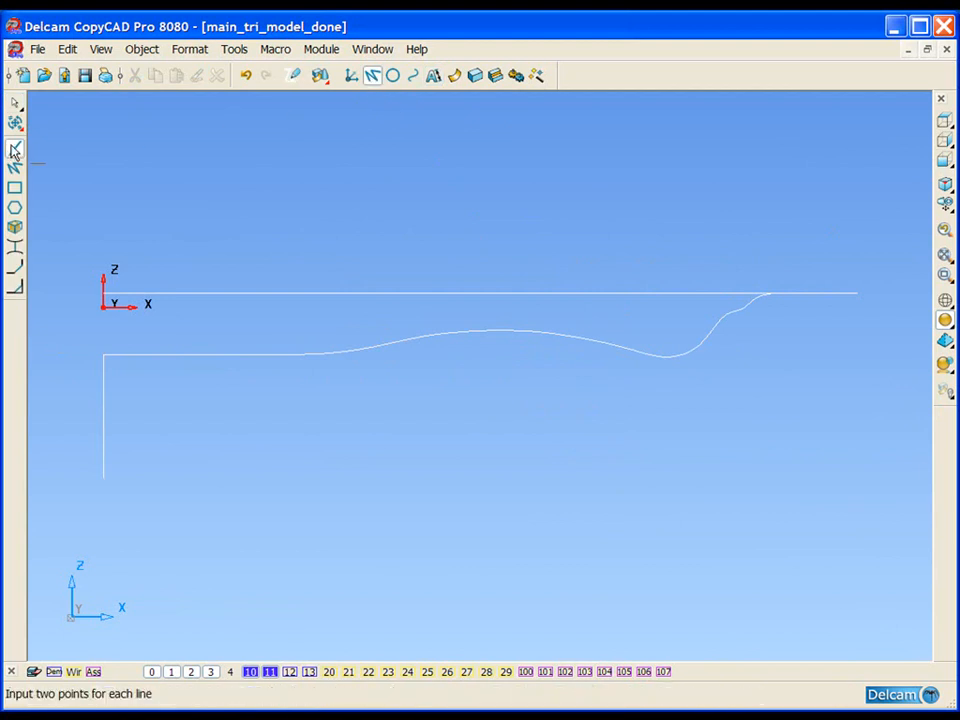
{"action": "left_click", "coordinate": [103, 354]}
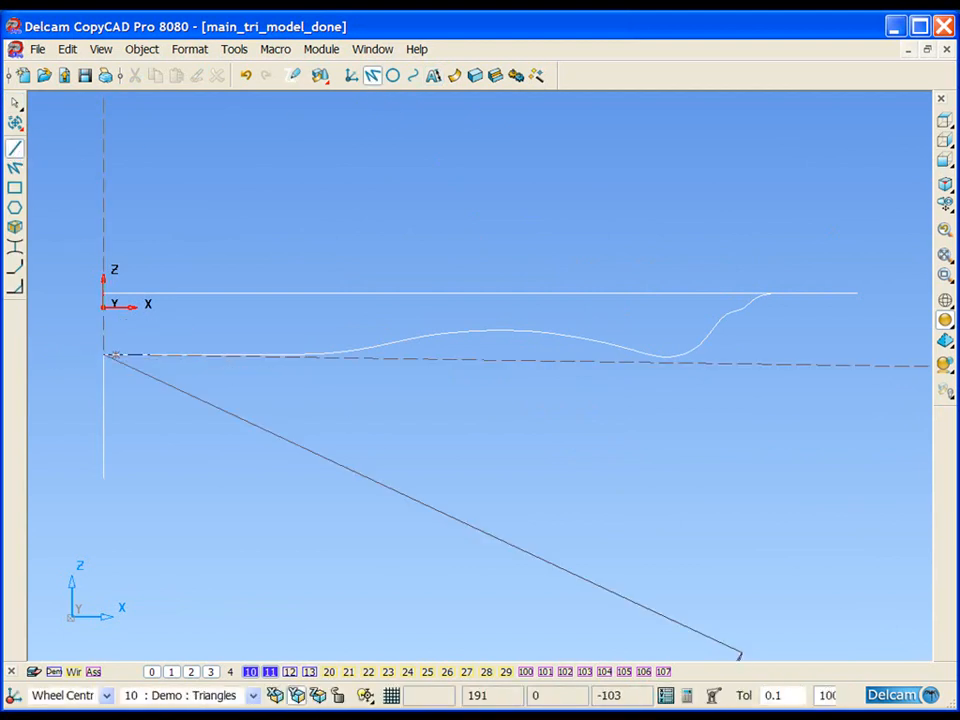
{"action": "key", "text": "Return"}
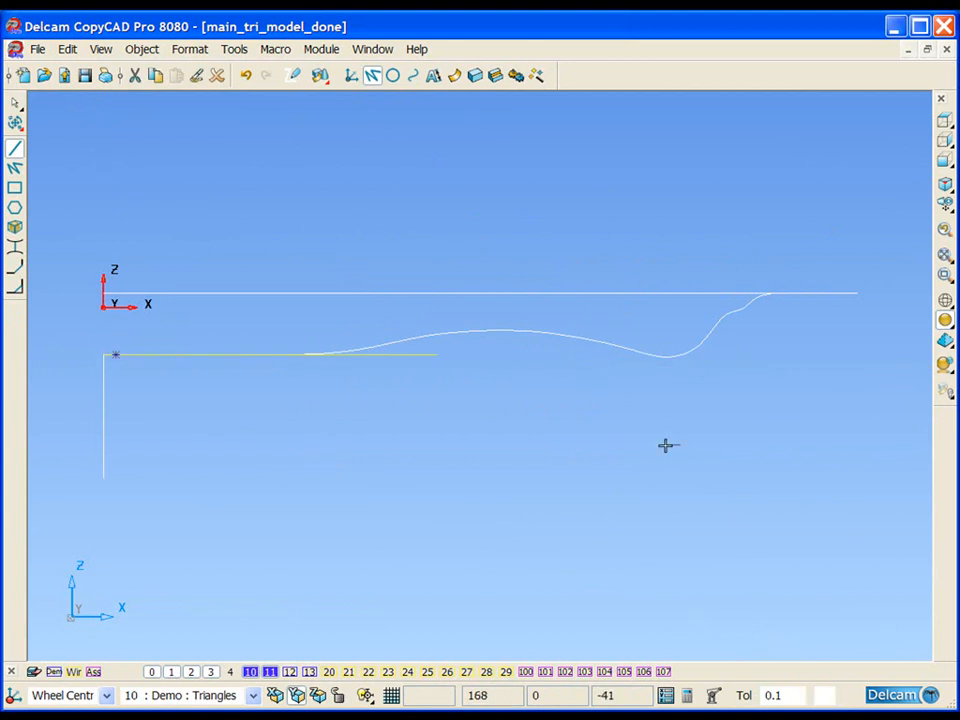
Step: Draw a straight line along the steep flank of the section curve near the rim, extending it below the curve
{"action": "scroll", "coordinate": [760, 410], "scroll_direction": "up", "scroll_amount": 3}
{"action": "left_click_drag", "start_coordinate": [663, 226], "coordinate": [819, 400]}
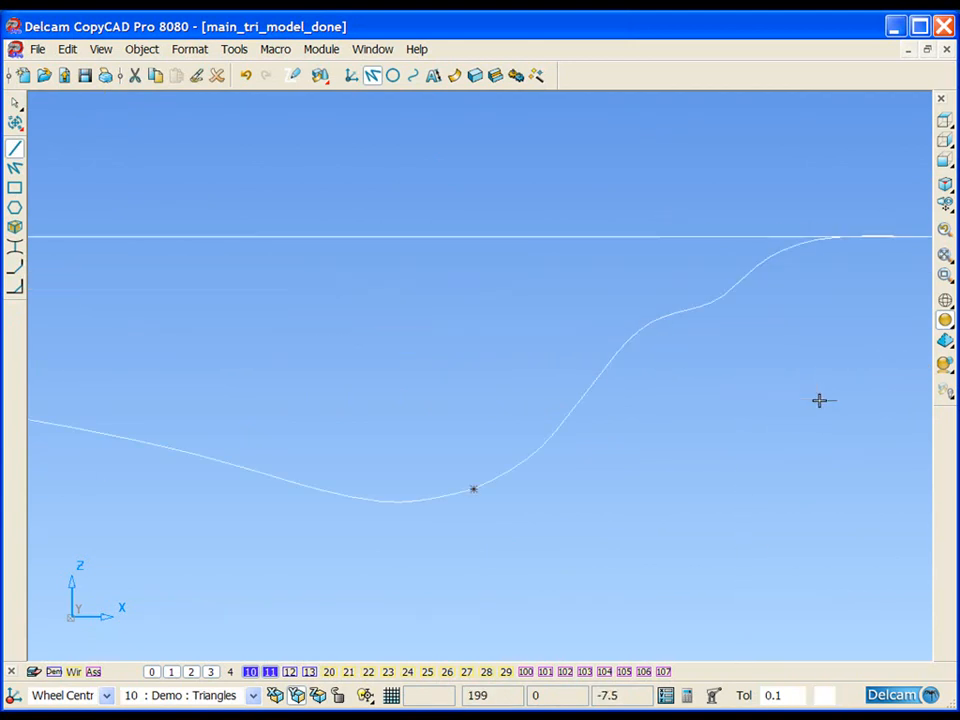
{"action": "left_click", "coordinate": [604, 378]}
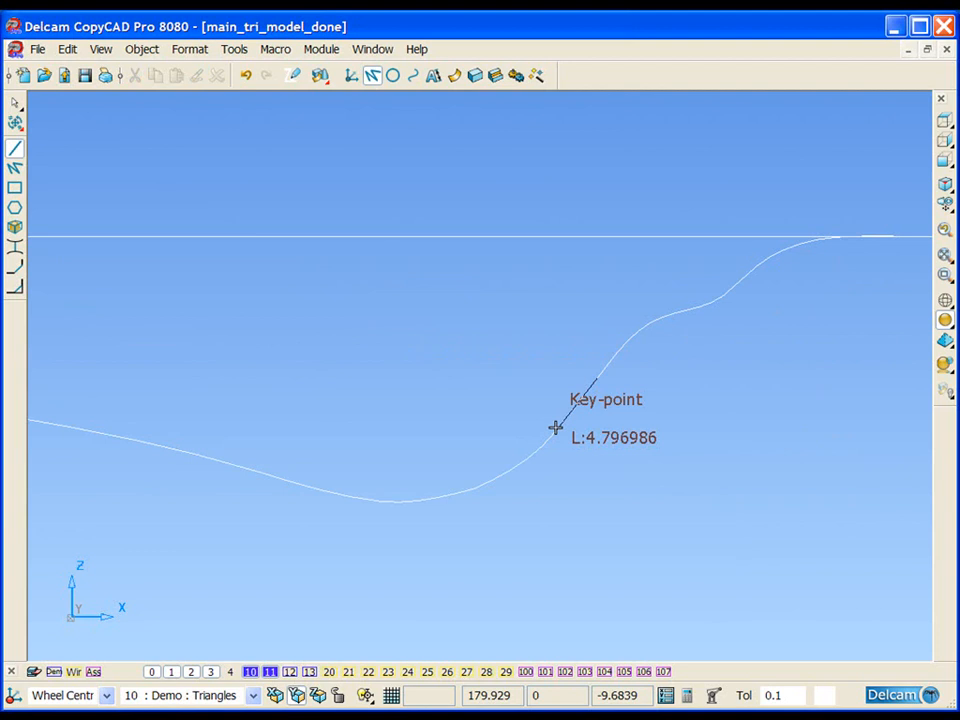
{"action": "left_click", "coordinate": [499, 538]}
{"action": "scroll", "coordinate": [597, 520], "scroll_direction": "down", "scroll_amount": 3}
{"action": "key", "text": "Escape"}
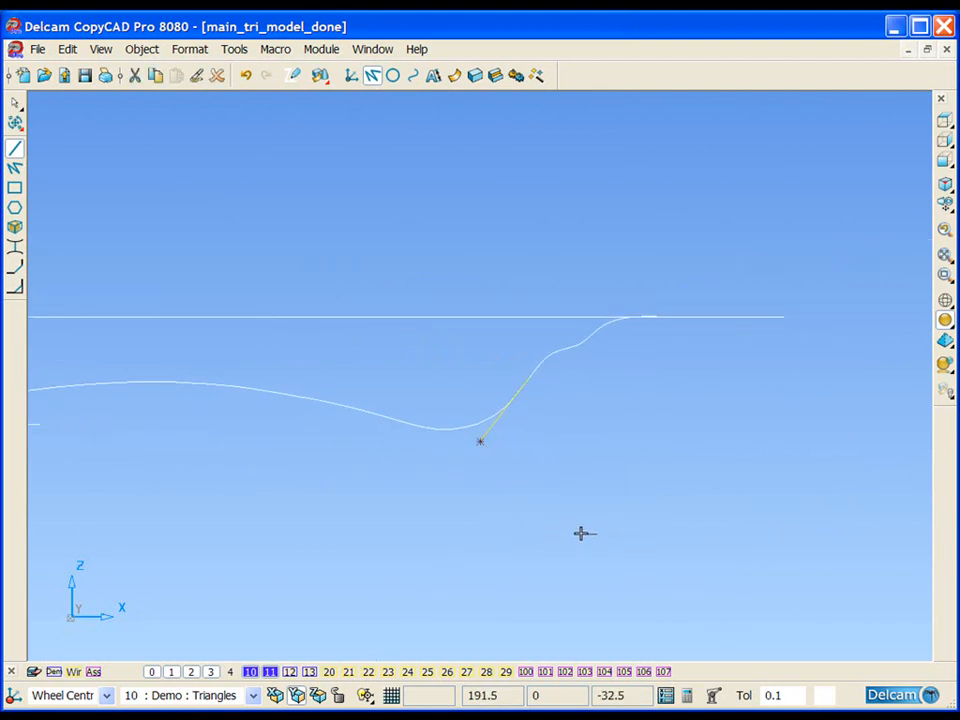
{"action": "left_click", "coordinate": [940, 171]}
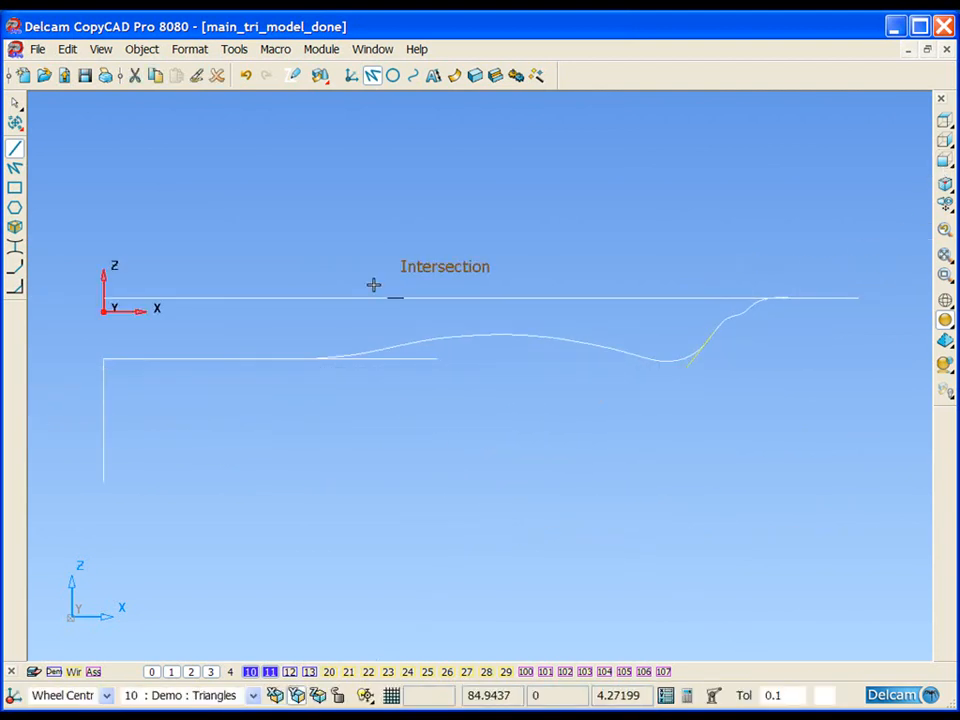
Step: Draw a three-point arc over the hump in the middle of the section curve and set its radius to 140
{"action": "left_click", "coordinate": [392, 75]}
{"action": "left_click", "coordinate": [15, 169]}
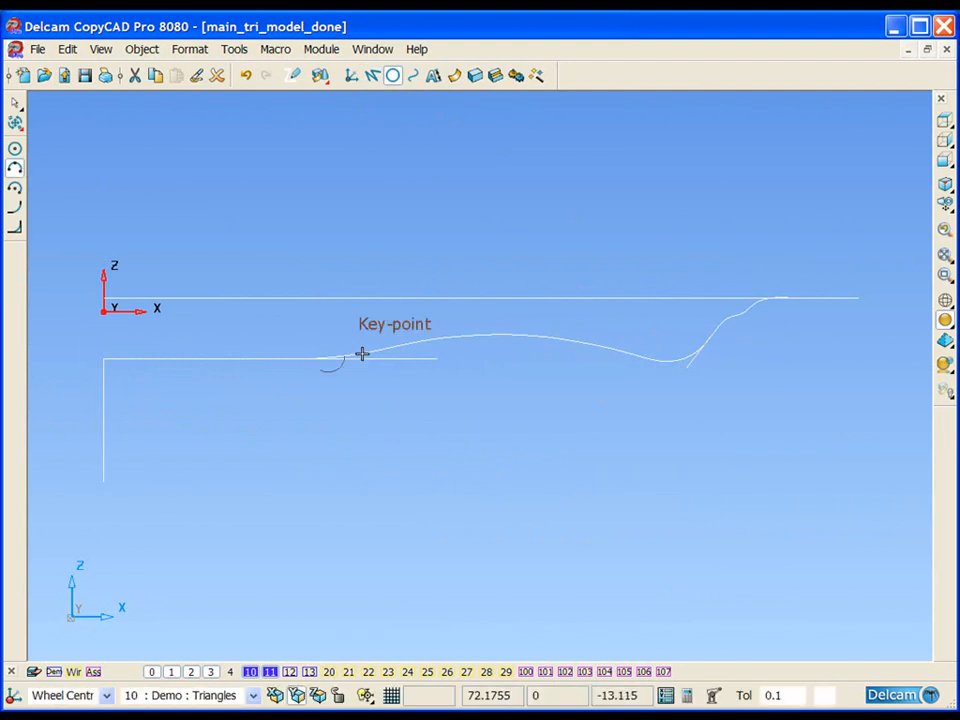
{"action": "left_click", "coordinate": [627, 353]}
{"action": "left_click", "coordinate": [535, 339]}
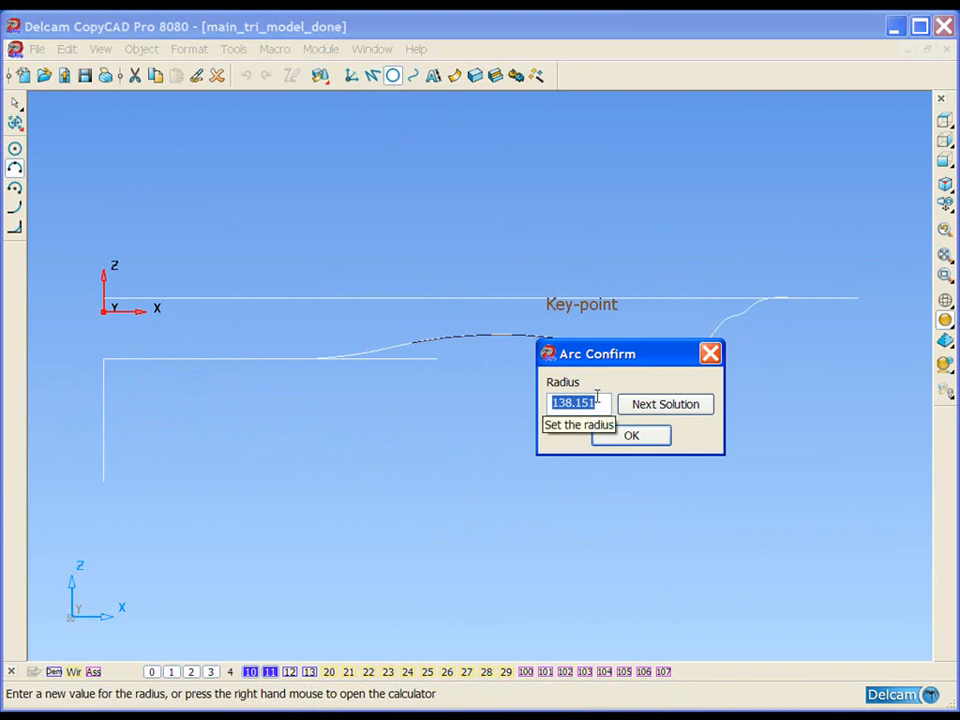
{"action": "type", "text": "14"}
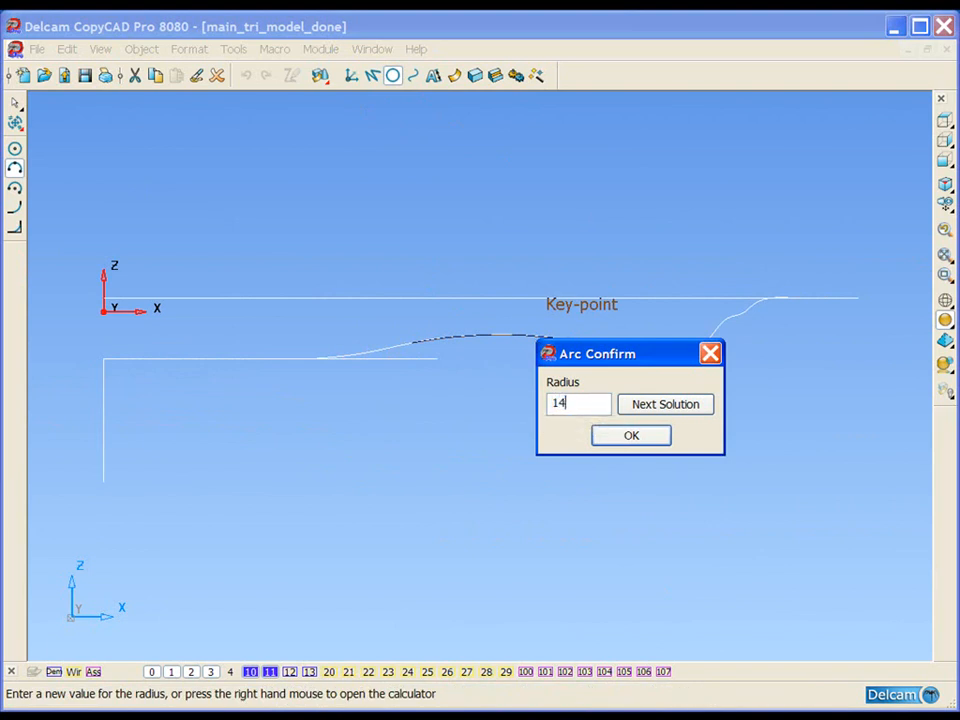
{"action": "type", "text": "0"}
{"action": "left_click", "coordinate": [631, 435]}
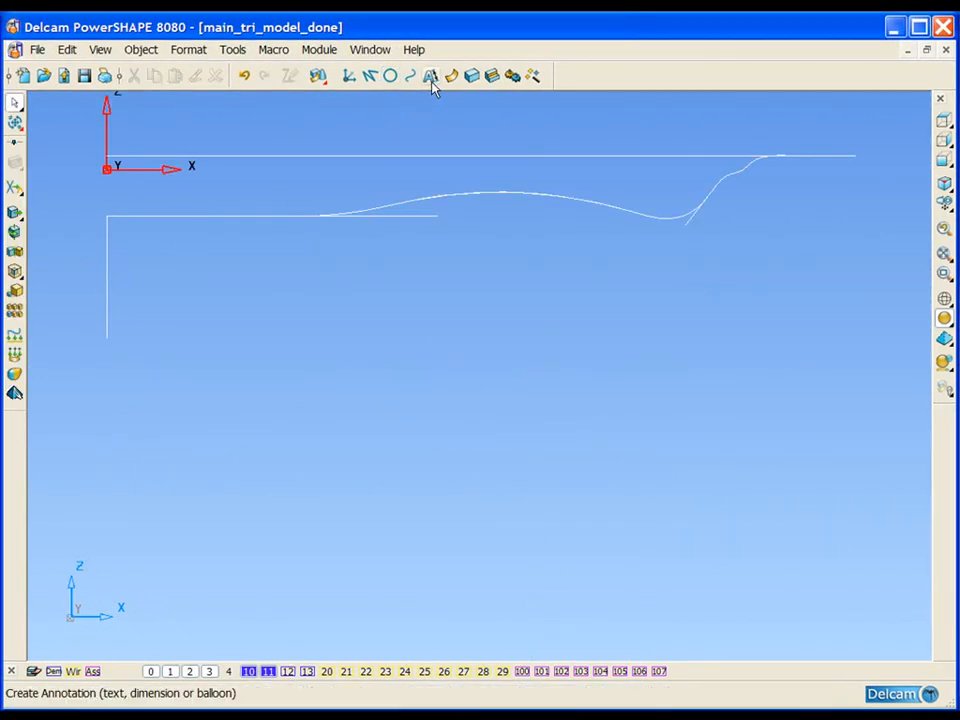
Step: Measure the radius of the rounded corner where the section curve meets the upper horizontal line, using a radius dimension
{"action": "left_click", "coordinate": [430, 76]}
{"action": "left_click", "coordinate": [15, 305]}
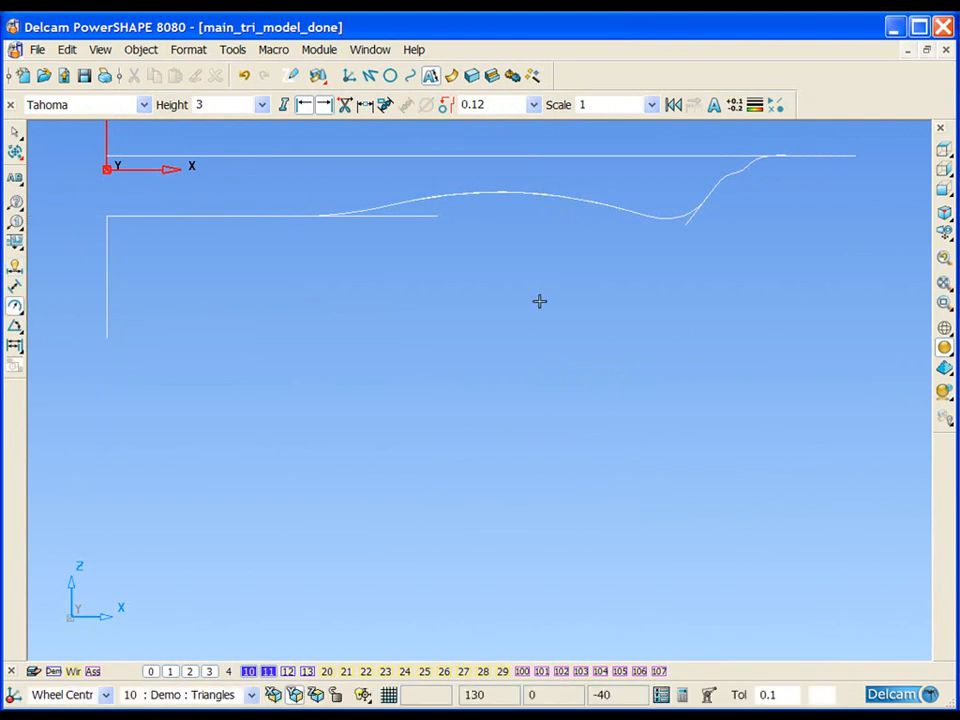
{"action": "middle_click_drag", "start_coordinate": [643, 161], "coordinate": [740, 243], "text": "ctrl+shift"}
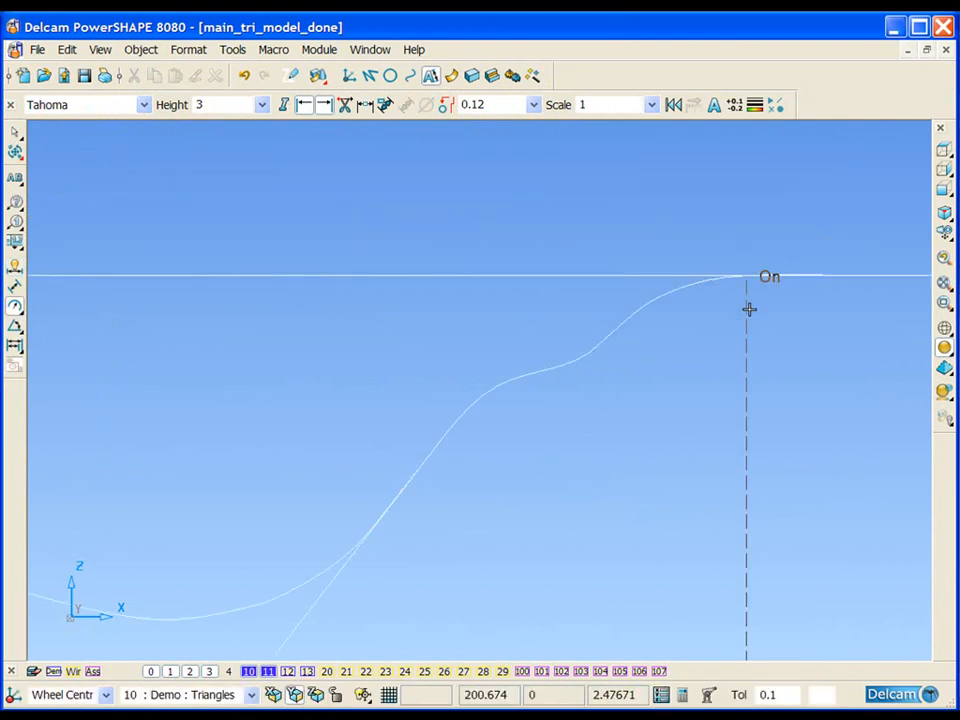
{"action": "left_click", "coordinate": [666, 291]}
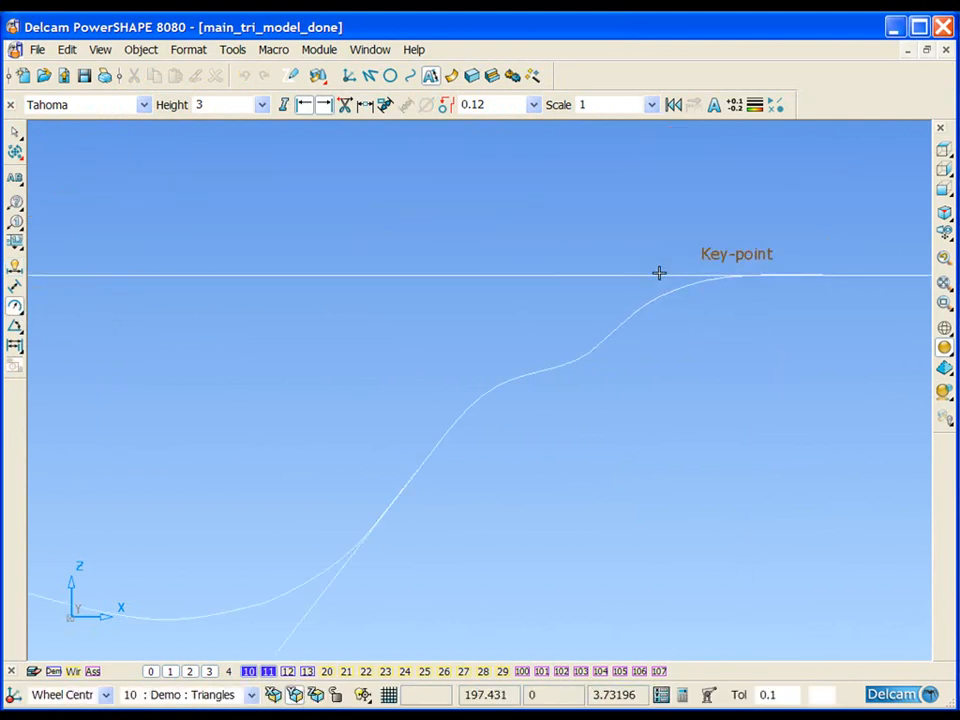
{"action": "left_click", "coordinate": [469, 190]}
{"action": "scroll", "coordinate": [480, 234], "scroll_direction": "down", "scroll_amount": 4}
{"action": "key", "text": "Escape"}
{"action": "scroll", "coordinate": [493, 334], "scroll_direction": "down", "scroll_amount": 3}
{"action": "middle_click_drag", "start_coordinate": [303, 411], "coordinate": [872, 379], "text": "shift"}
Step: Draw an arc of radius 150 along the section curve, from the flat part to the start of the hump arc
{"action": "left_click", "coordinate": [390, 75]}
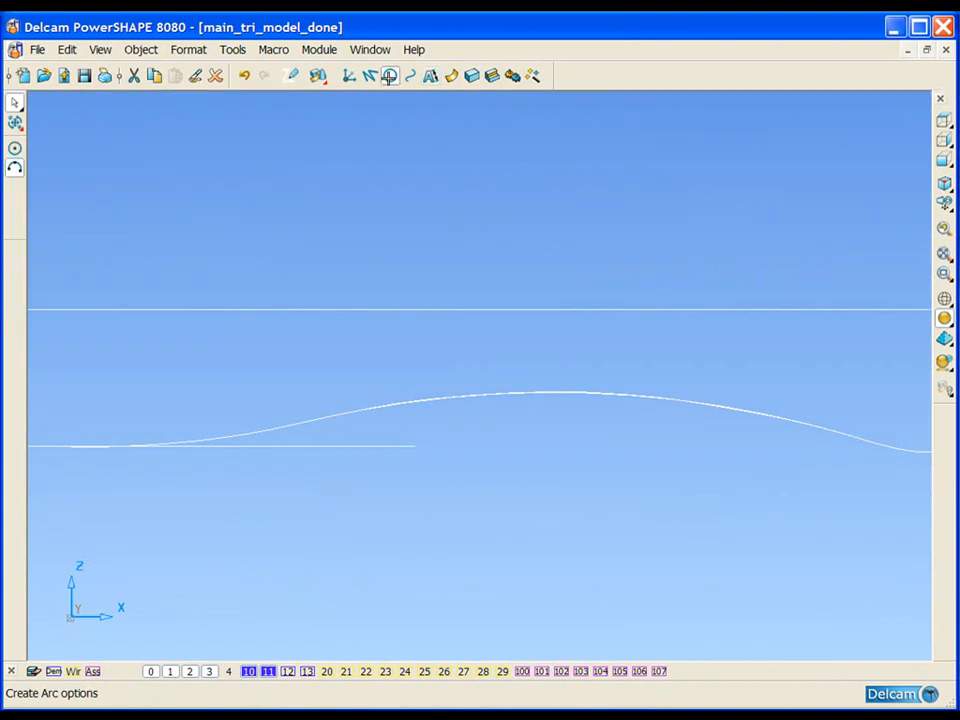
{"action": "middle_click_drag", "start_coordinate": [169, 339], "coordinate": [214, 328], "text": "shift"}
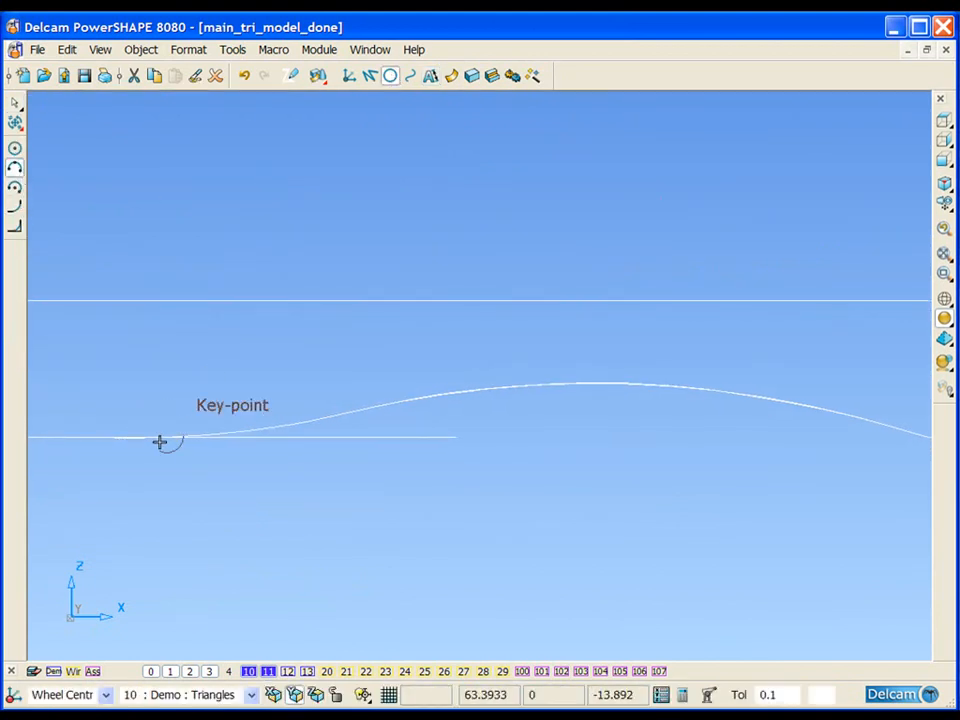
{"action": "left_click", "coordinate": [412, 401]}
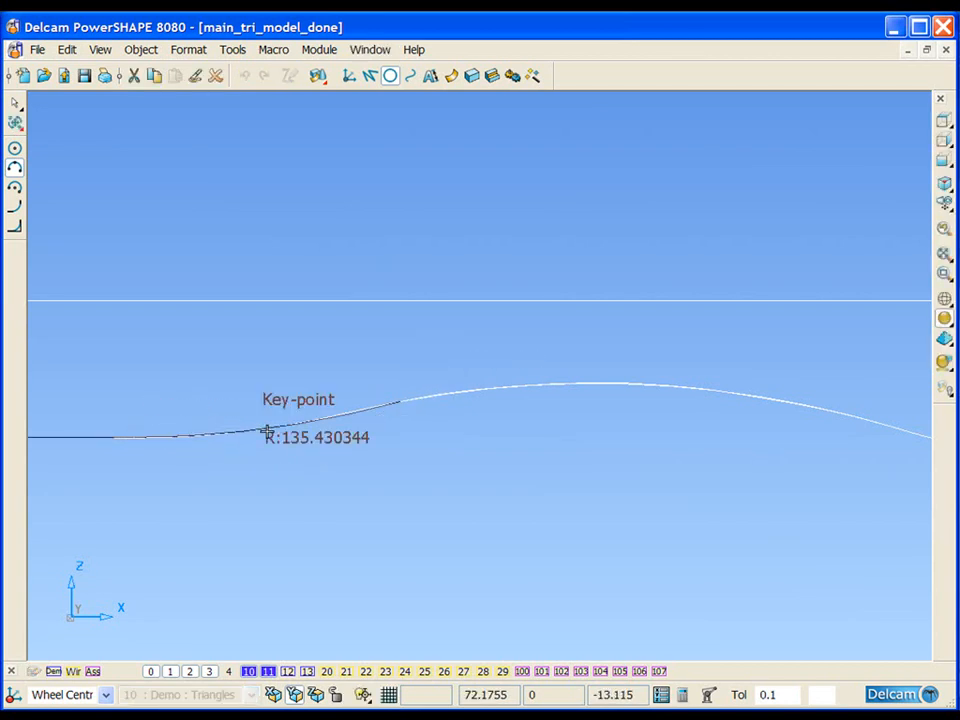
{"action": "left_click", "coordinate": [302, 420]}
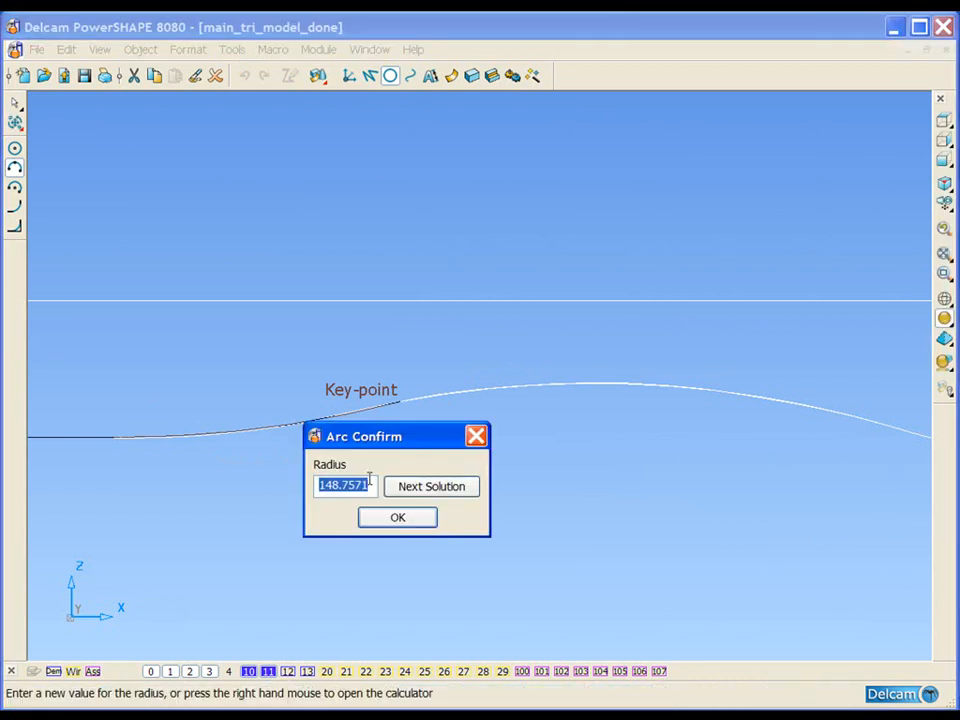
{"action": "type", "text": "150"}
{"action": "key", "text": "Return"}
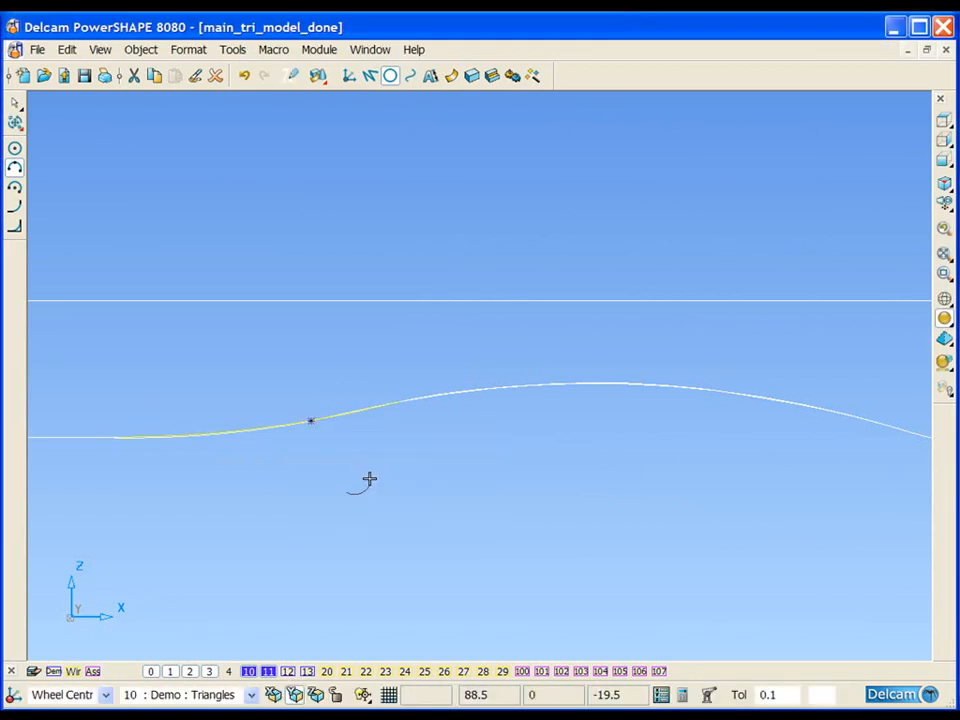
Step: Delete the original section curve and check the remaining construction geometry around the radius dimension
{"action": "left_click", "coordinate": [791, 422]}
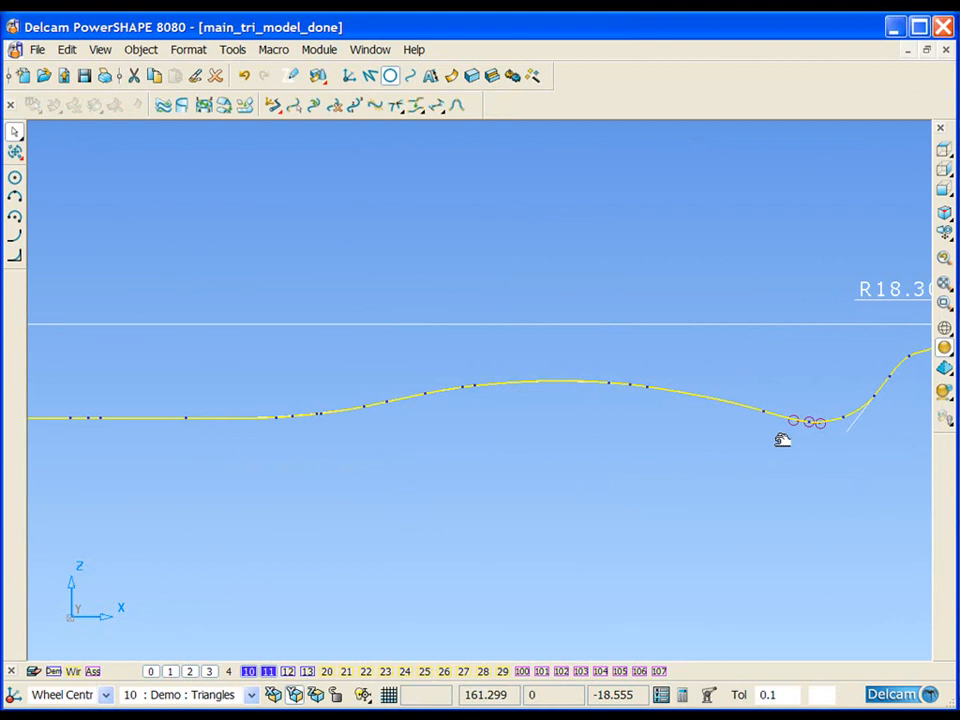
{"action": "key", "text": "Delete"}
{"action": "scroll", "coordinate": [755, 455], "scroll_direction": "down", "scroll_amount": 1}
{"action": "middle_click_drag", "start_coordinate": [825, 422], "coordinate": [720, 448], "text": "shift"}
{"action": "middle_click_drag", "start_coordinate": [757, 297], "coordinate": [874, 404], "text": "ctrl+shift"}
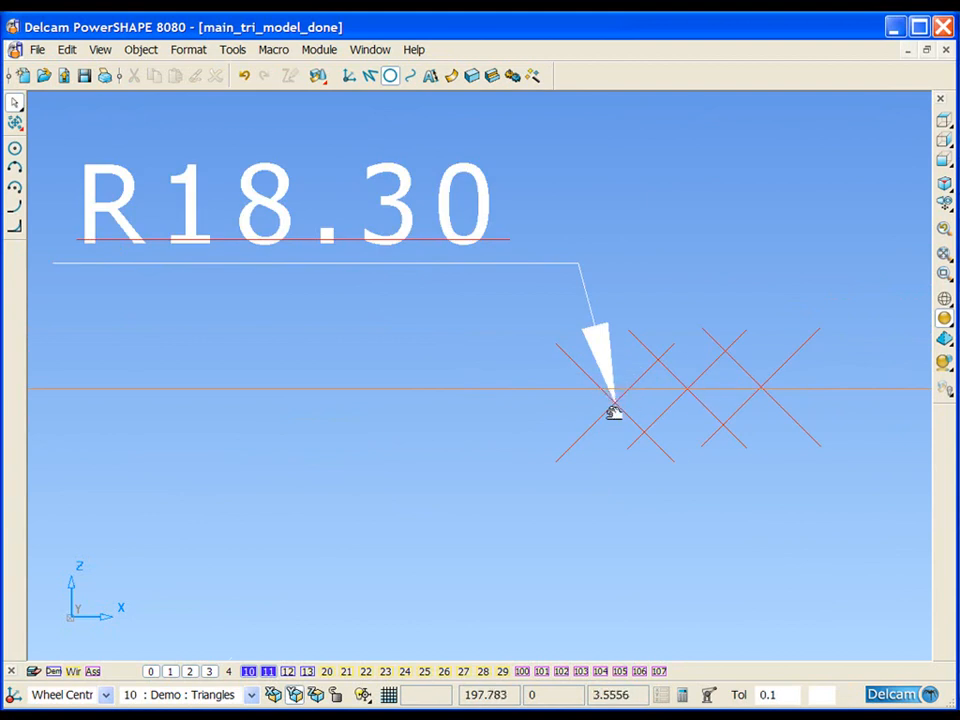
{"action": "scroll", "coordinate": [497, 430], "scroll_direction": "down", "scroll_amount": 5}
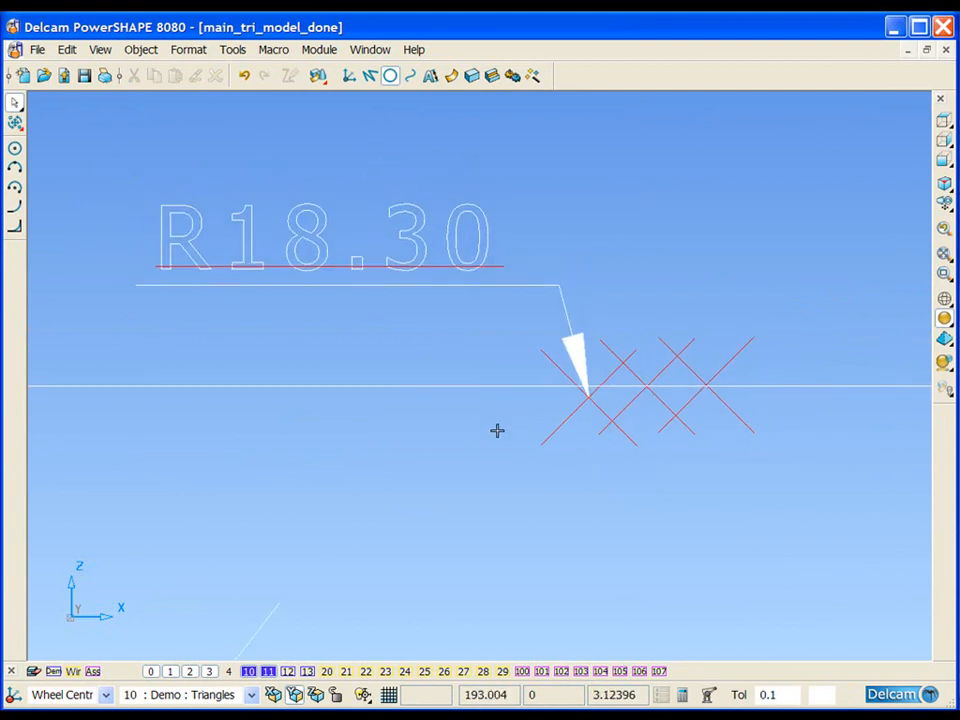
{"action": "middle_click_drag", "start_coordinate": [483, 443], "coordinate": [519, 424]}
{"action": "left_click", "coordinate": [944, 160]}
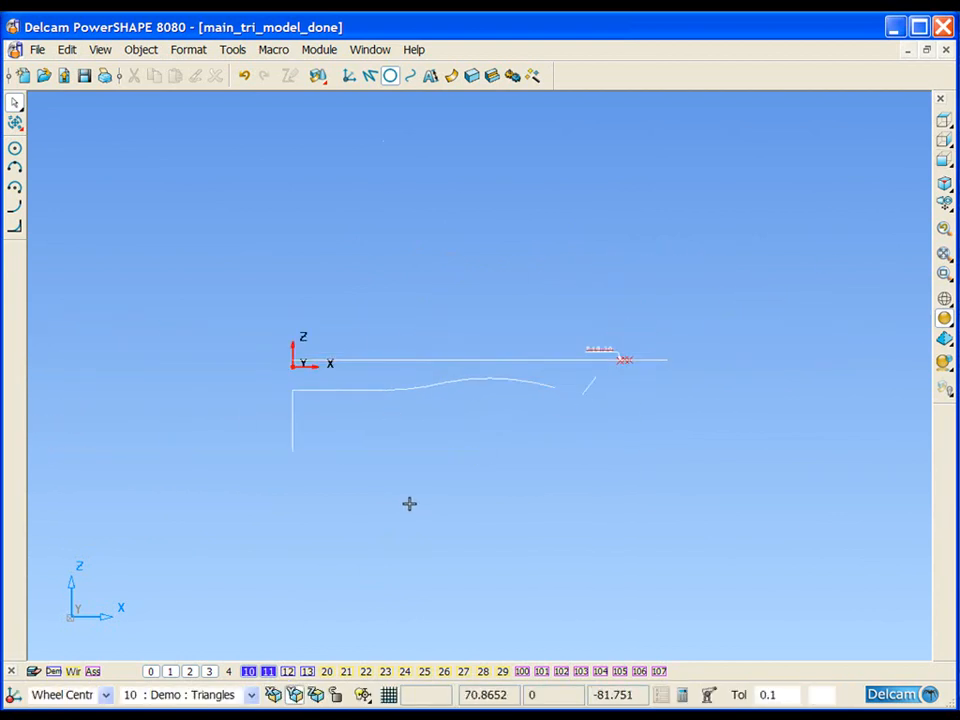
Step: Delete the construction lines and arcs below the upper horizontal line and show level 13 with the finished profile
{"action": "left_click_drag", "start_coordinate": [231, 369], "coordinate": [660, 527]}
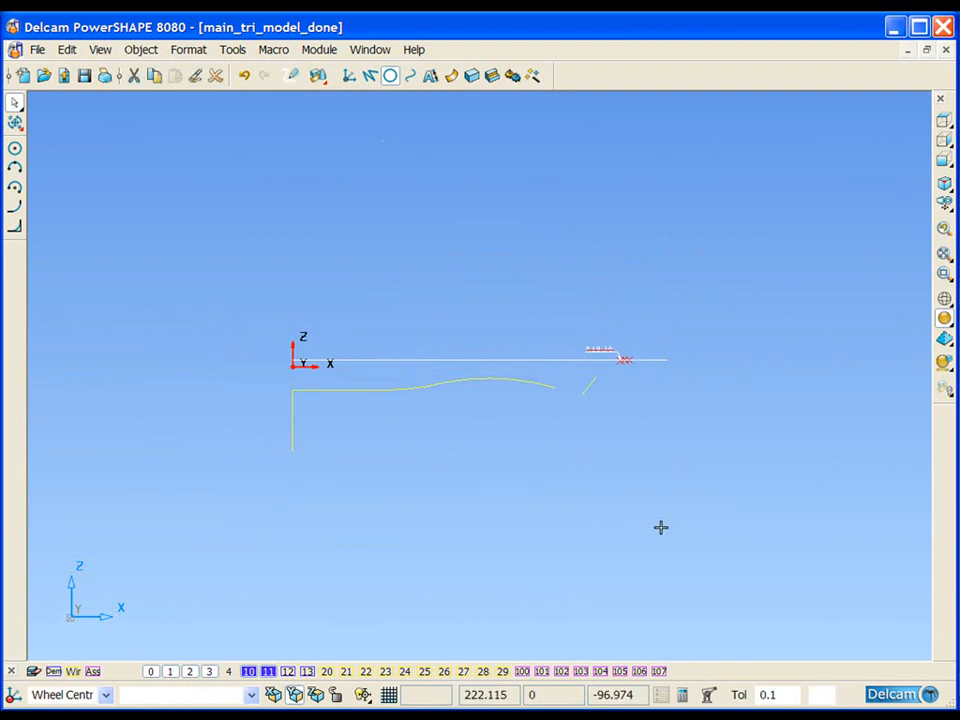
{"action": "key", "text": "Delete"}
{"action": "left_click", "coordinate": [307, 671]}
Step: Delete the radius dimension near the rim end of the profile
{"action": "left_click_drag", "start_coordinate": [238, 253], "coordinate": [705, 502]}
{"action": "left_click_drag", "start_coordinate": [636, 281], "coordinate": [904, 455]}
{"action": "left_click", "coordinate": [407, 227]}
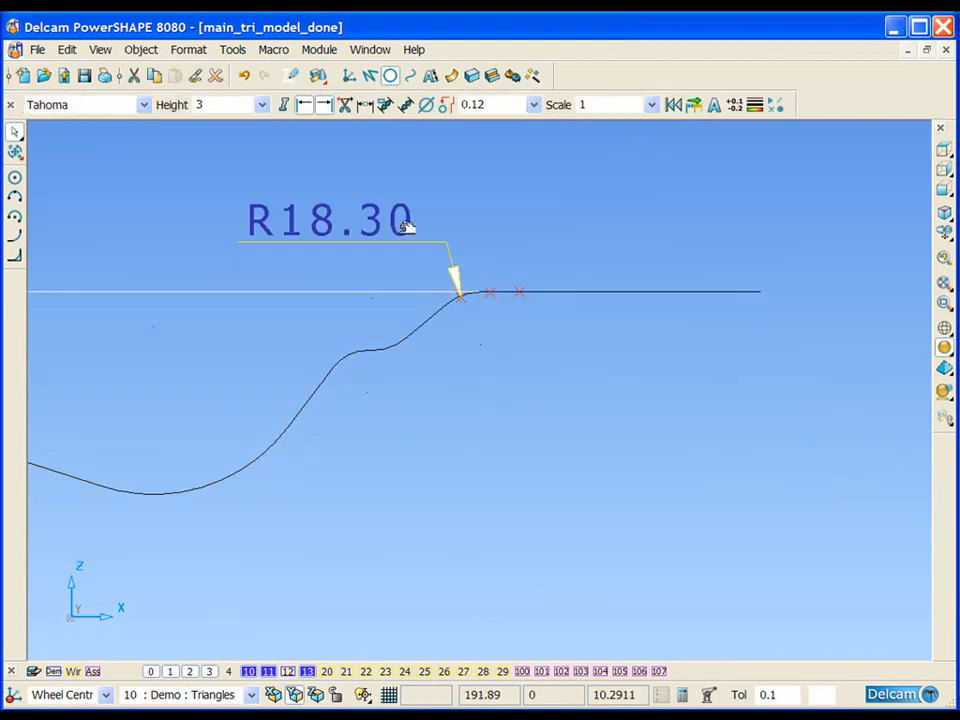
{"action": "key", "text": "Delete"}
{"action": "left_click", "coordinate": [943, 140]}
Step: Display the curvature along the finished profile curve, examine its arcs towards the rim, and turn the curvature display off
{"action": "left_click", "coordinate": [420, 356]}
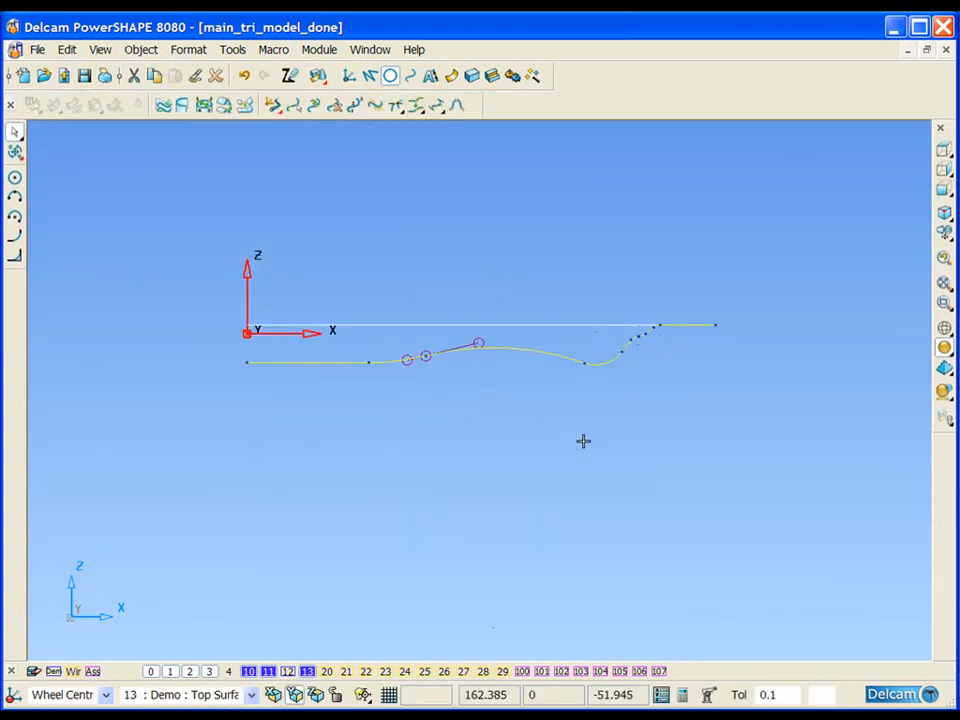
{"action": "scroll", "coordinate": [615, 416], "scroll_direction": "up", "scroll_amount": 2}
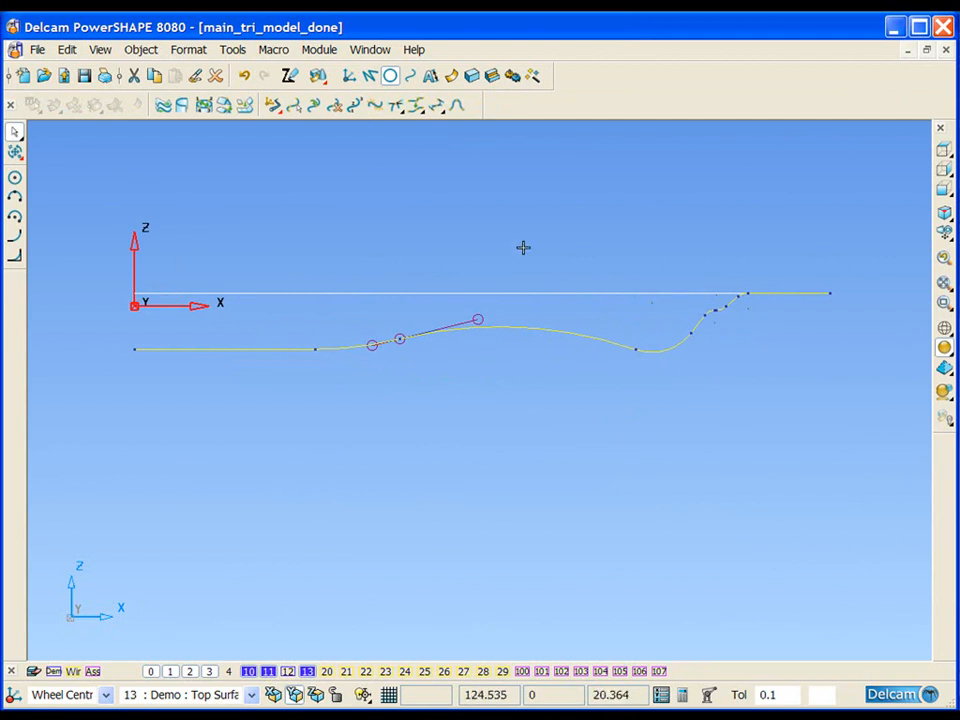
{"action": "left_click", "coordinate": [374, 106]}
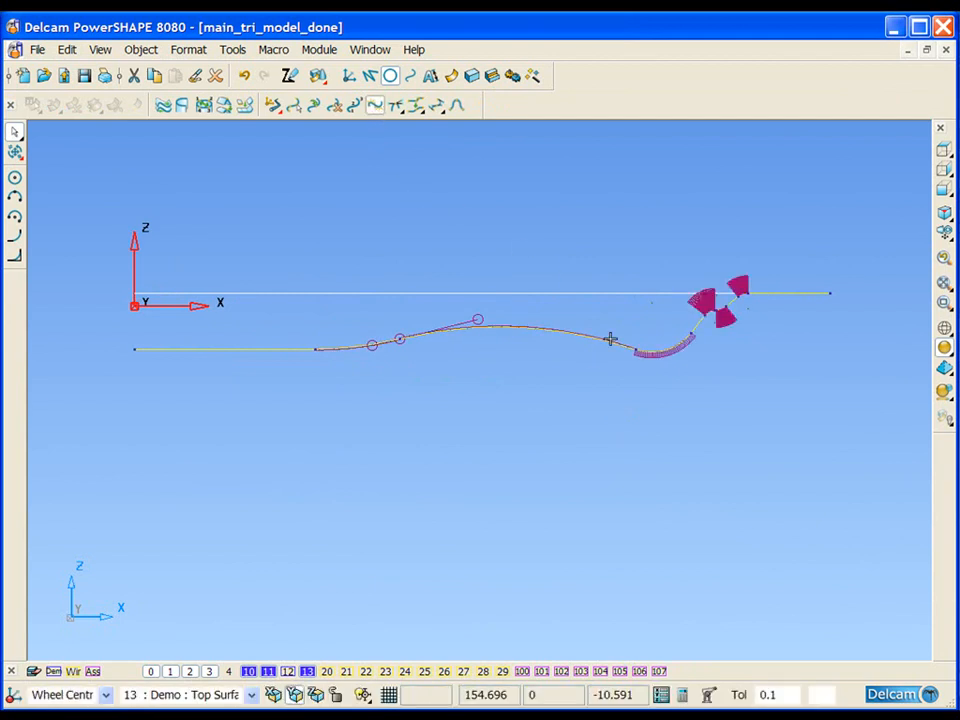
{"action": "left_click_drag", "start_coordinate": [480, 212], "coordinate": [703, 352]}
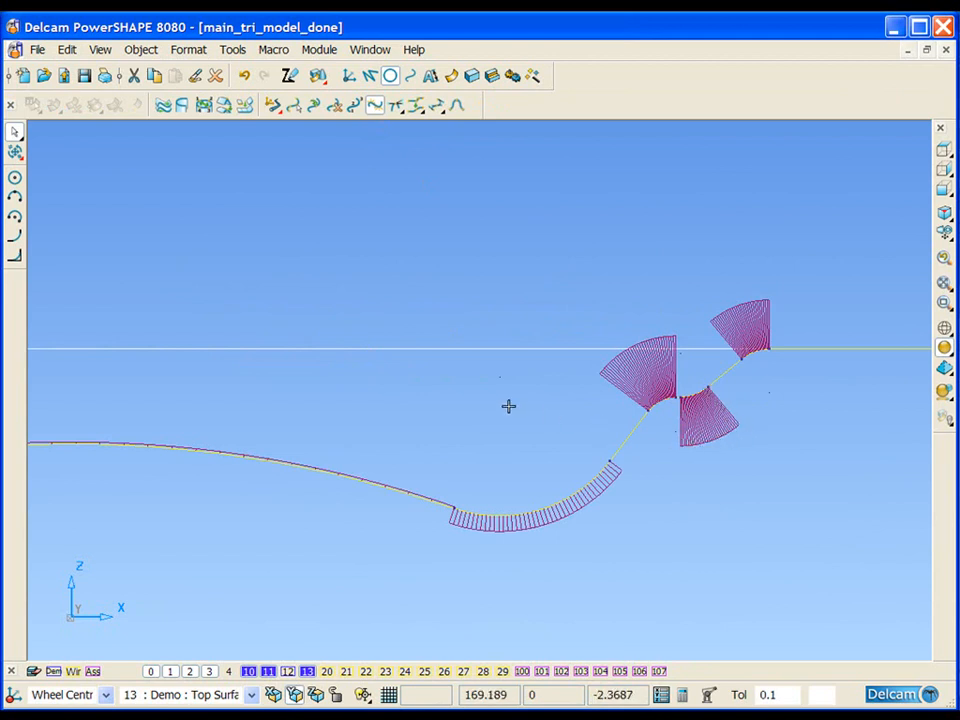
{"action": "left_click", "coordinate": [374, 106]}
Step: Turn off level 11 and show the wheel mesh together with the profile curve in an isometric view
{"action": "middle_click_drag", "start_coordinate": [475, 242], "coordinate": [565, 327], "text": "ctrl"}
{"action": "left_click", "coordinate": [268, 671]}
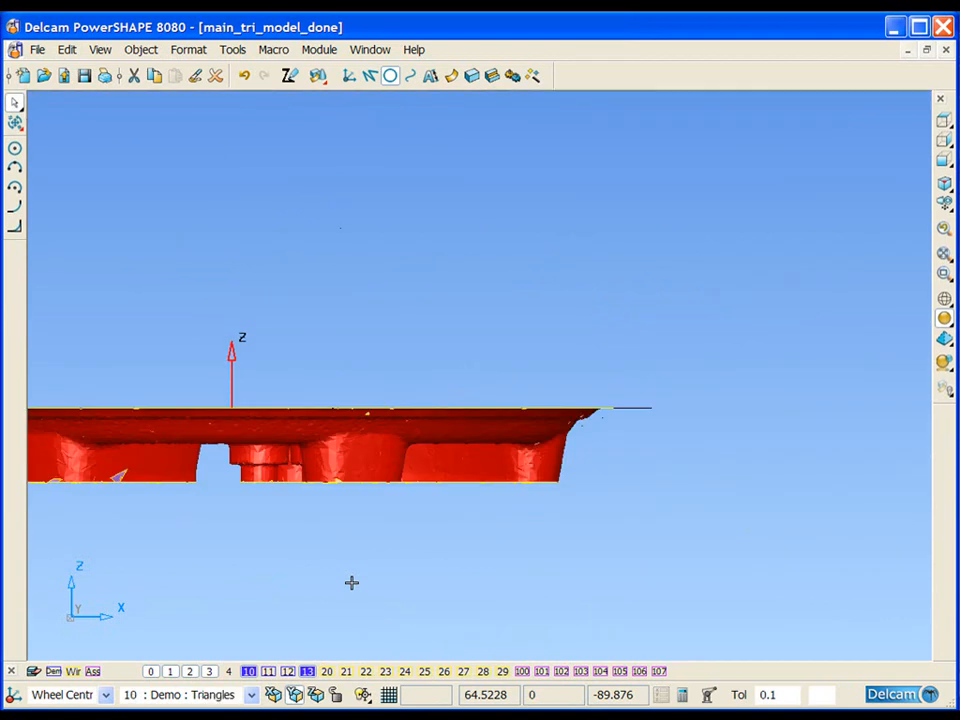
{"action": "left_click", "coordinate": [944, 183]}
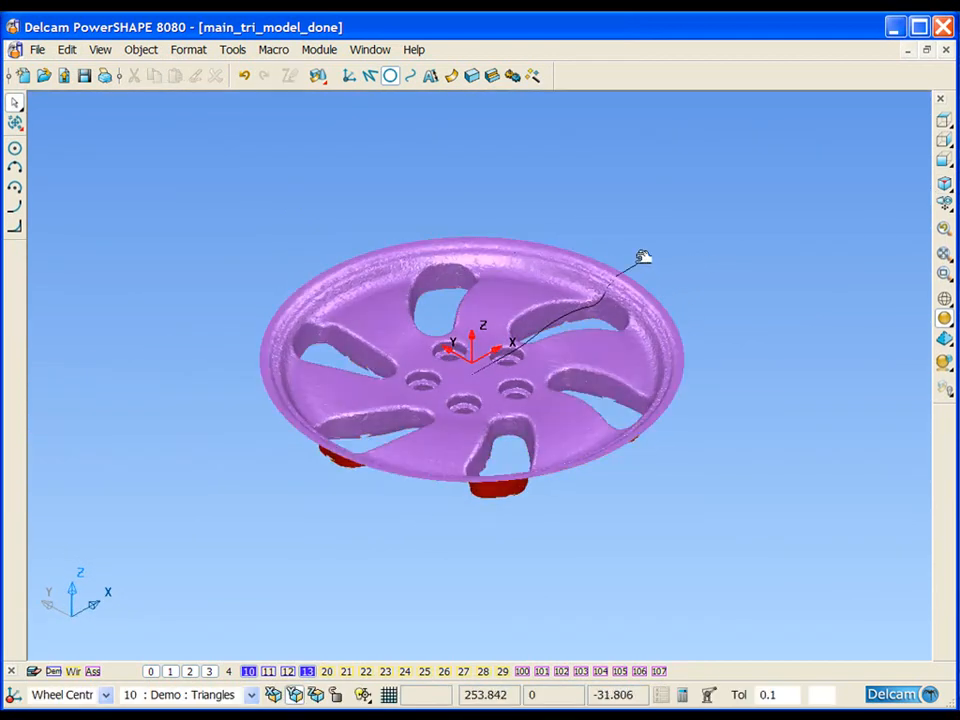
Step: Revolve the profile curve about the Z axis into a surface of revolution and reverse the surface's orientation
{"action": "left_click", "coordinate": [636, 259]}
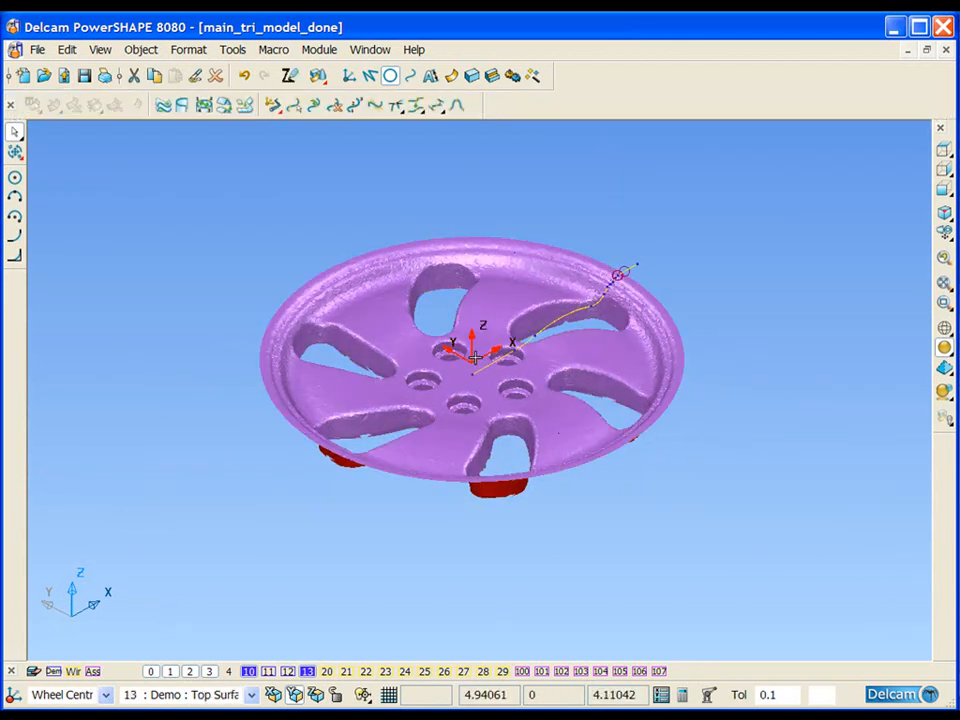
{"action": "left_click", "coordinate": [316, 695]}
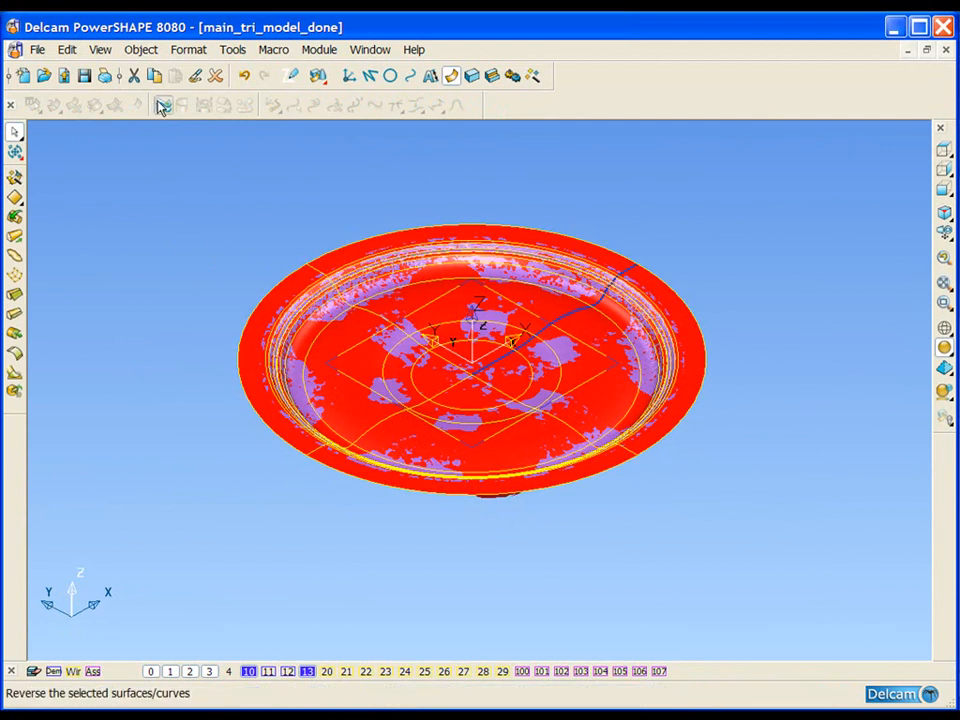
{"action": "left_click", "coordinate": [203, 211]}
{"action": "left_click_drag", "start_coordinate": [247, 195], "coordinate": [677, 472]}
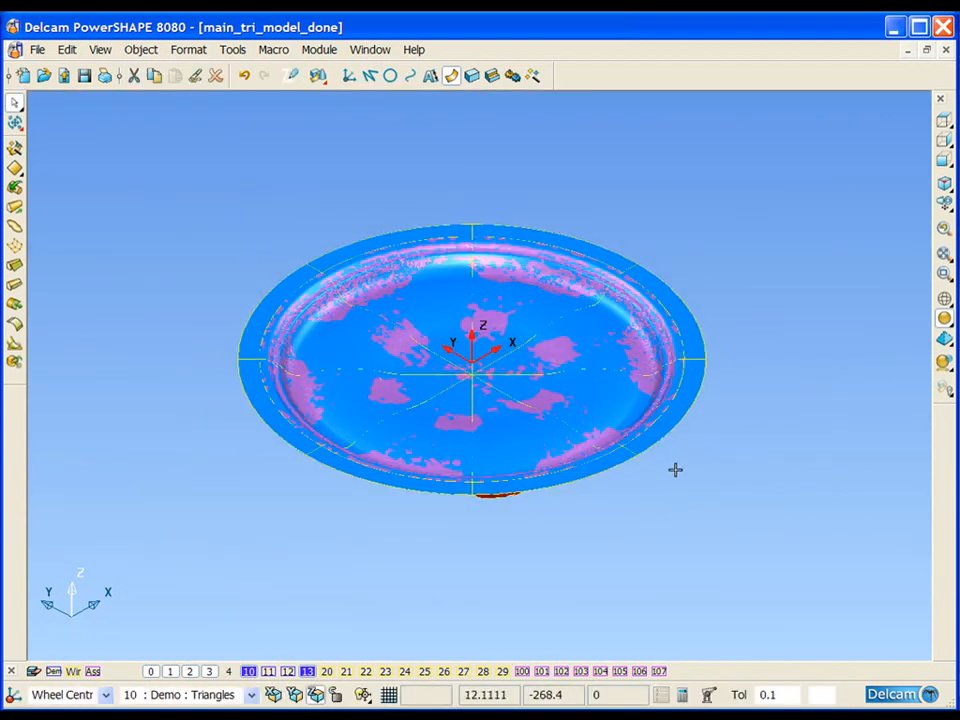
{"action": "left_click", "coordinate": [405, 293]}
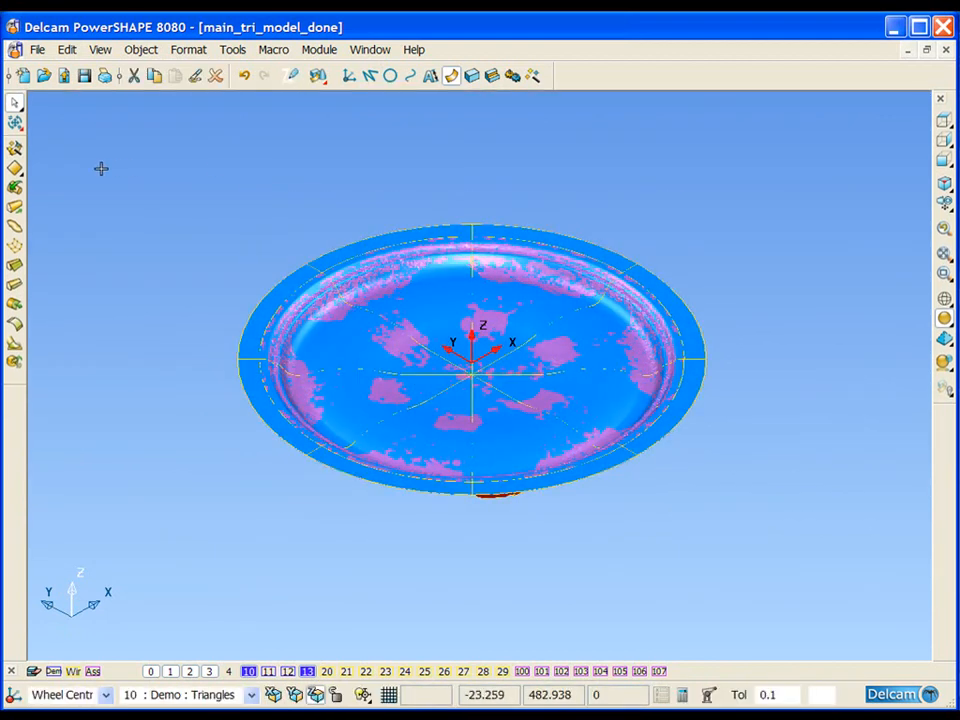
Step: Run a comparison analysis between the revolved surface and the wheel mesh to display the colour deviation map
{"action": "left_click", "coordinate": [15, 121]}
{"action": "left_click", "coordinate": [21, 125]}
{"action": "left_click", "coordinate": [21, 125]}
{"action": "left_click", "coordinate": [17, 396]}
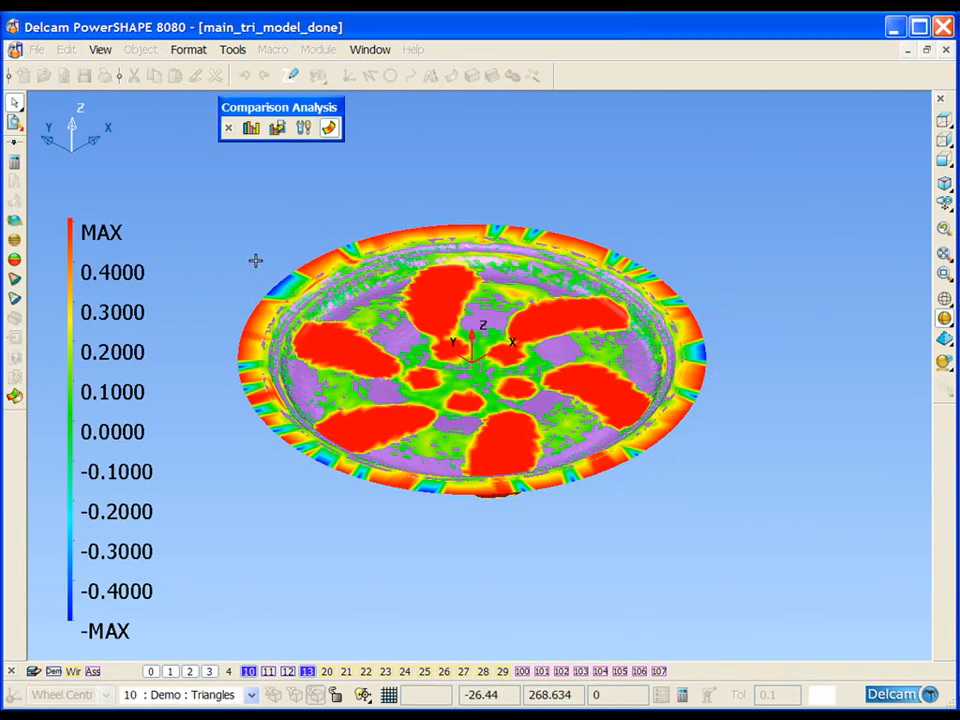
{"action": "scroll", "coordinate": [541, 424], "scroll_direction": "up", "scroll_amount": 2}
{"action": "middle_click_drag", "start_coordinate": [534, 416], "coordinate": [580, 448], "text": "shift"}
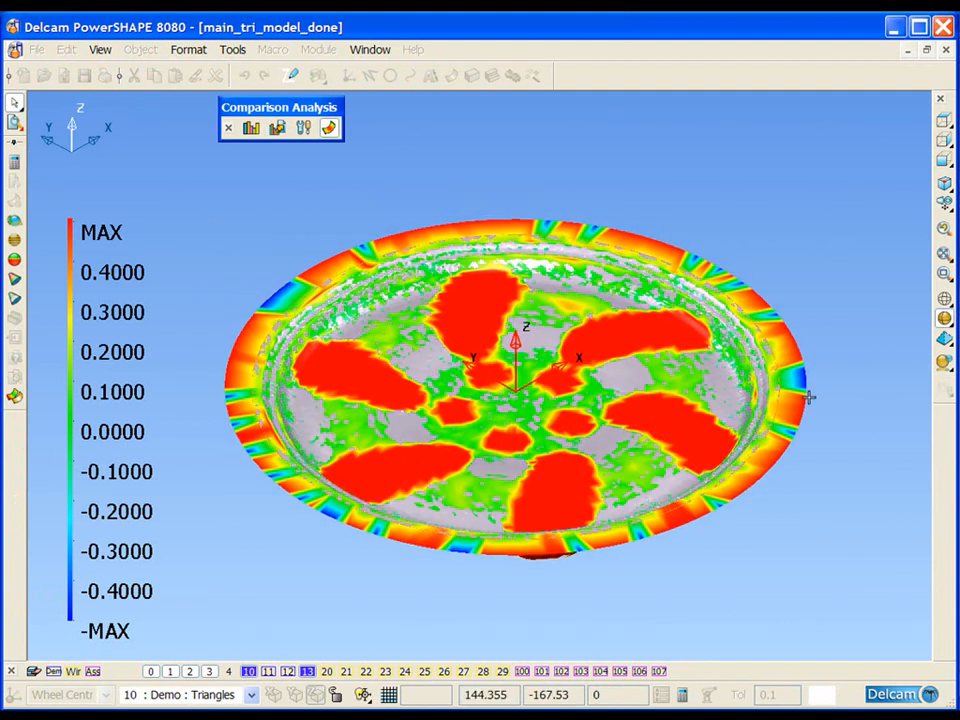
Step: Show the model with transparent shading, examine the surface deviations across the spokes and rim, and exit the comparison analysis
{"action": "mouse_move", "coordinate": [942, 320]}
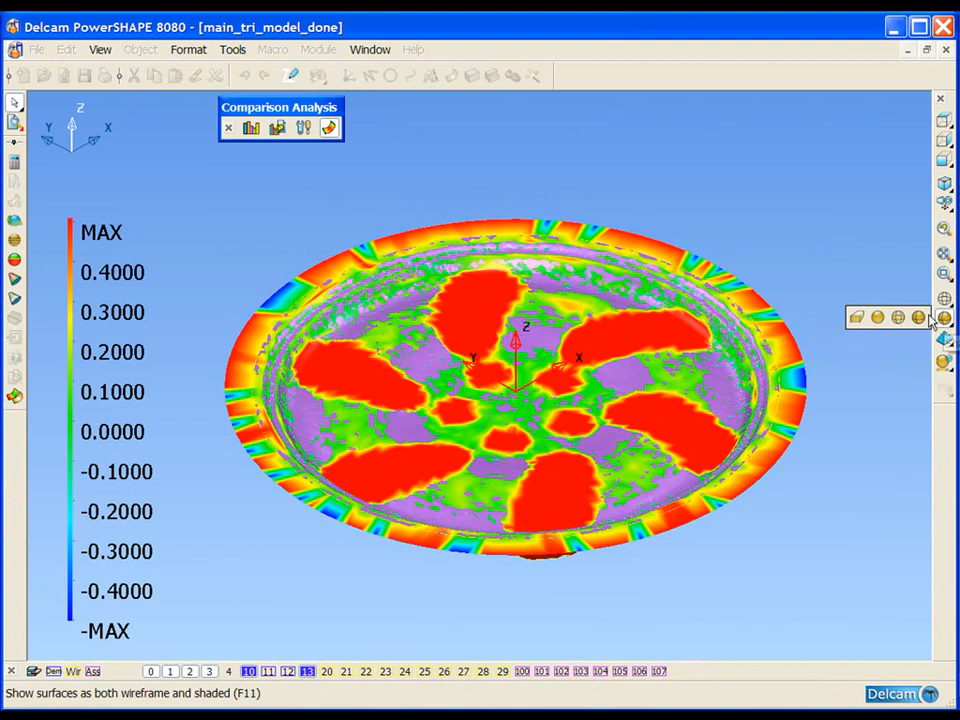
{"action": "left_click", "coordinate": [897, 317]}
{"action": "mouse_move", "coordinate": [681, 437]}
{"action": "middle_mouse_down"}
{"action": "mouse_move", "coordinate": [645, 458]}
{"action": "mouse_move", "coordinate": [564, 557]}
{"action": "middle_mouse_up"}
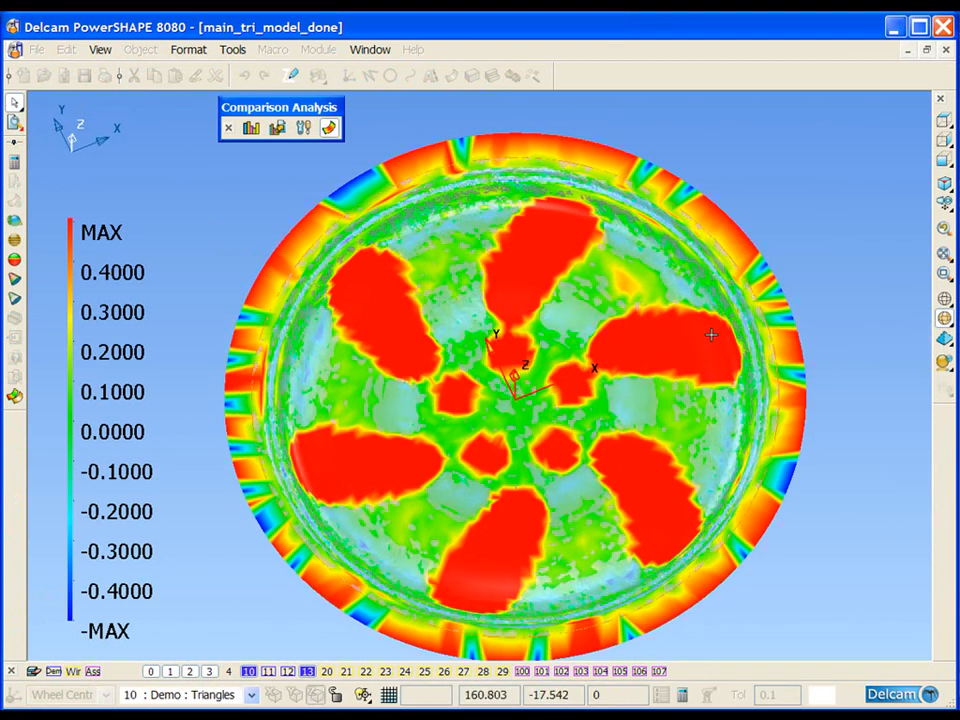
{"action": "middle_click_drag", "start_coordinate": [679, 496], "coordinate": [509, 478]}
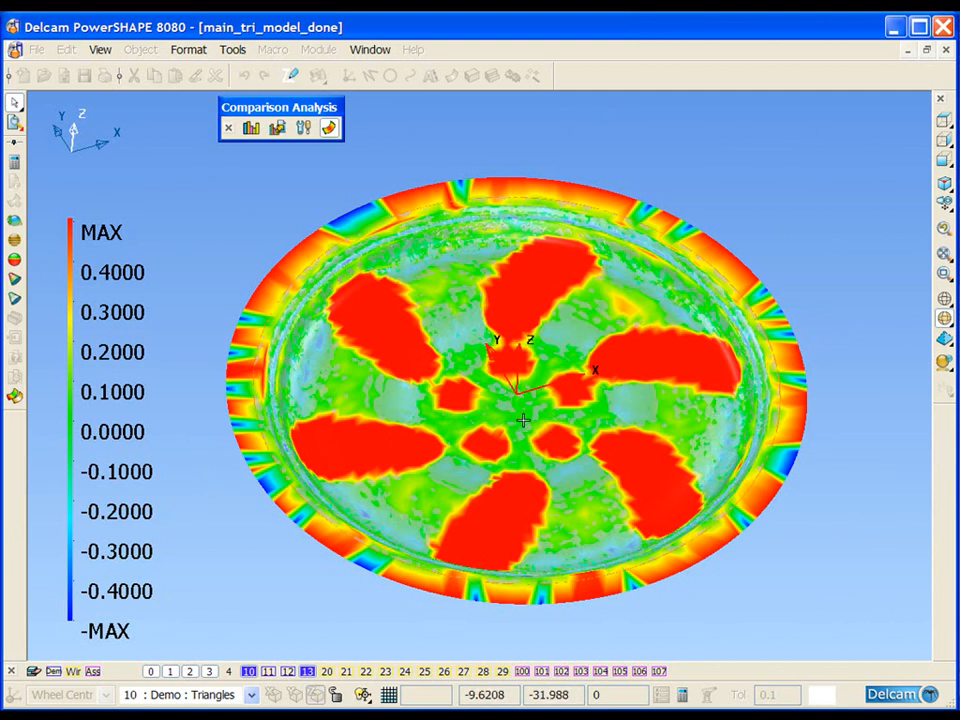
{"action": "left_click", "coordinate": [231, 130]}
Step: Turn off the mesh on level 10 and show the wheel solid on level 12 together with the revolved surface
{"action": "left_click", "coordinate": [248, 671]}
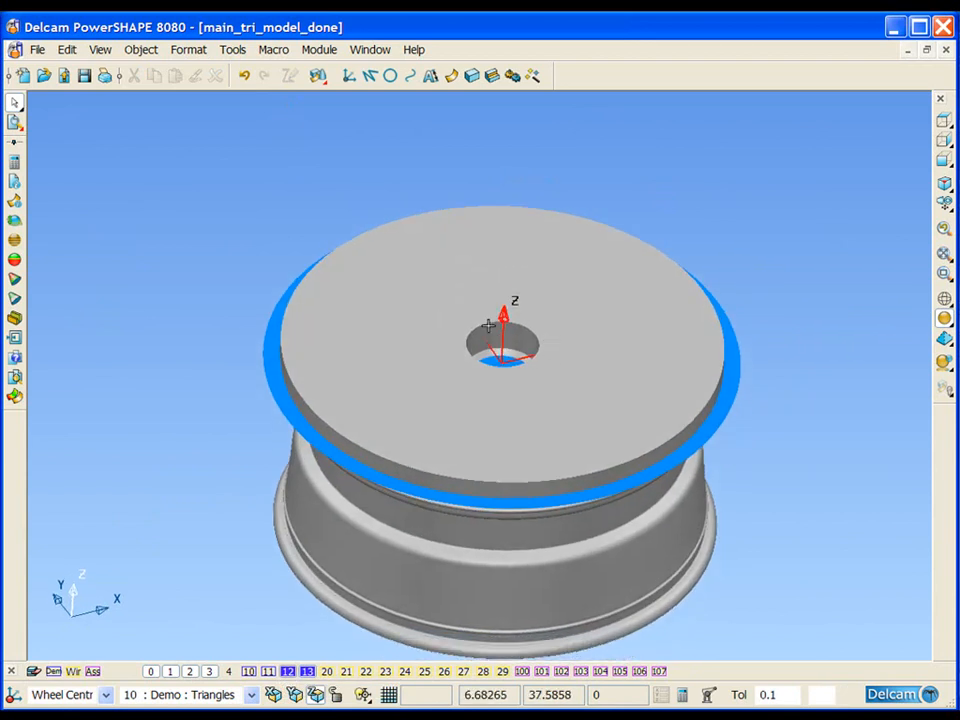
{"action": "middle_click_drag", "start_coordinate": [525, 557], "coordinate": [465, 471]}
{"action": "middle_click_drag", "start_coordinate": [483, 389], "coordinate": [460, 398]}
{"action": "middle_click_drag", "start_coordinate": [387, 403], "coordinate": [280, 358]}
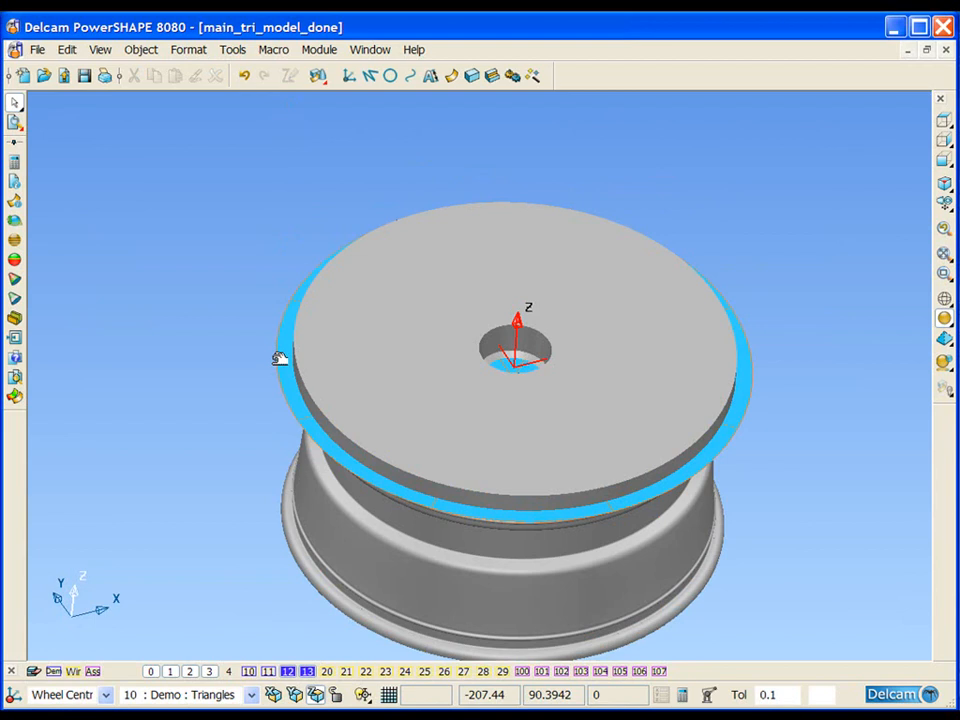
Step: Intersect the revolved surface with the active wheel solid to shape the wheel's top face
{"action": "left_click", "coordinate": [280, 358]}
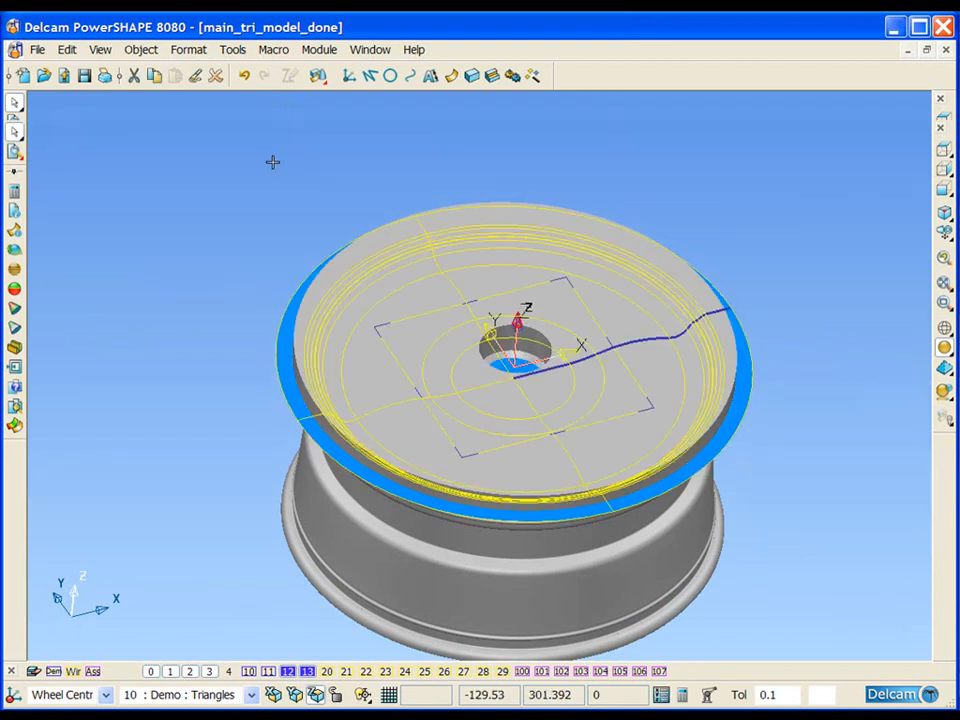
{"action": "left_click", "coordinate": [491, 77]}
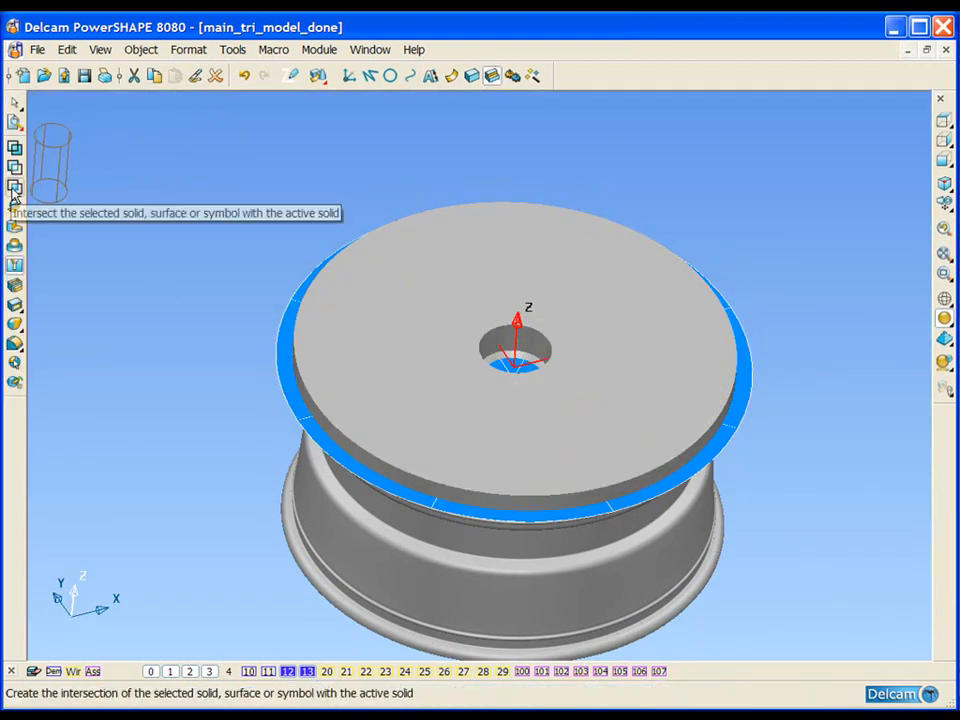
{"action": "left_click", "coordinate": [13, 190]}
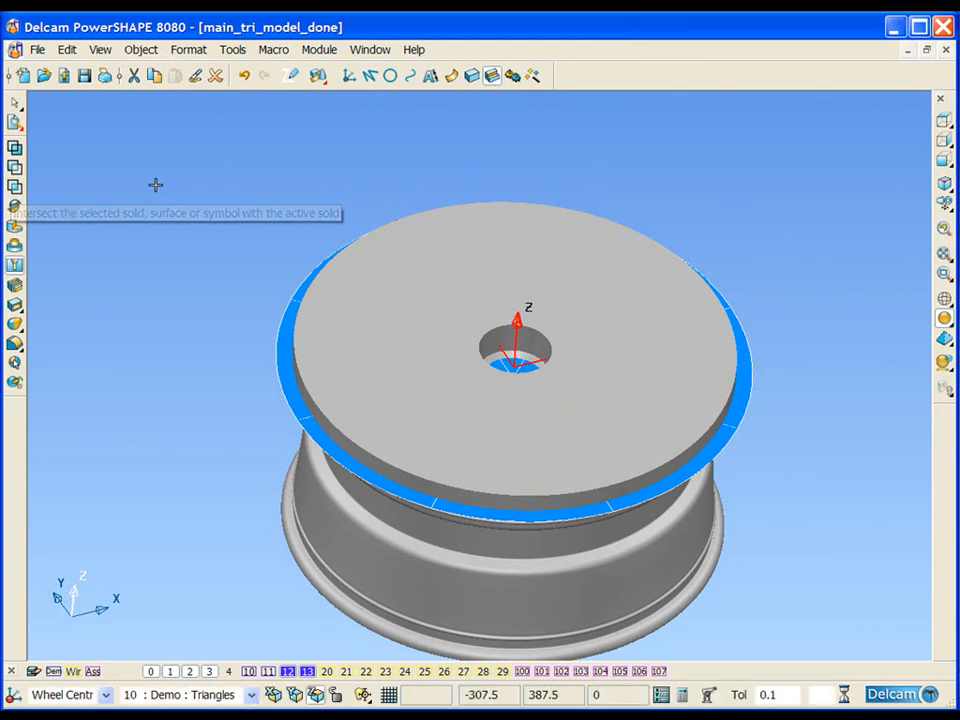
{"action": "left_click", "coordinate": [221, 240]}
{"action": "middle_click_drag", "start_coordinate": [654, 396], "coordinate": [563, 321]}
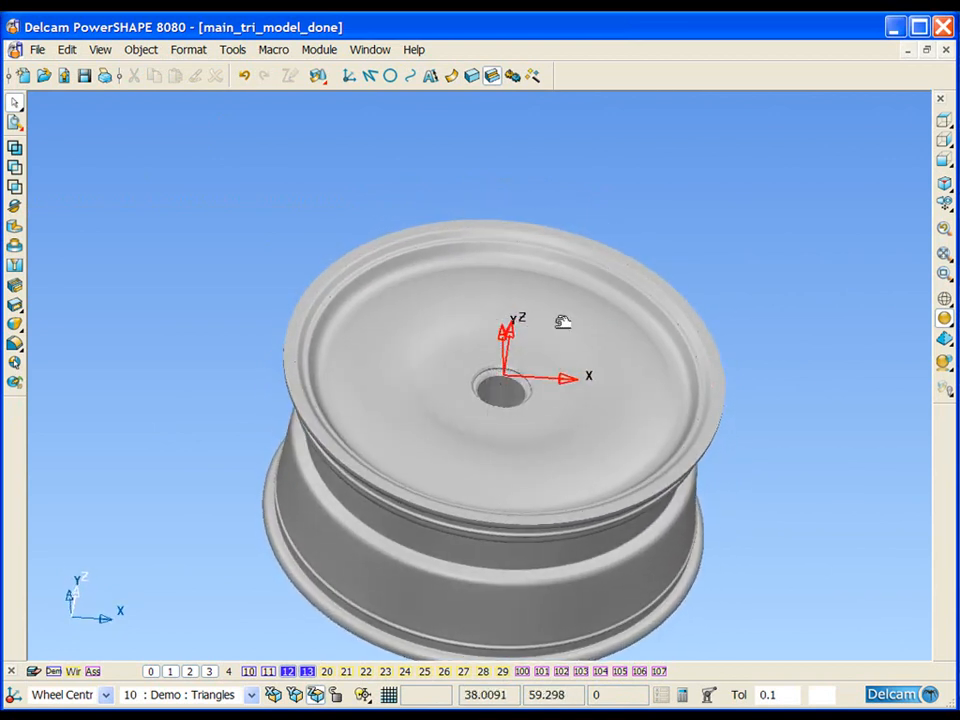
Step: Turn off the solid on level 12 and show the mesh on level 10, seen from above the spoke openings
{"action": "left_click", "coordinate": [944, 183]}
{"action": "left_click", "coordinate": [248, 671]}
{"action": "left_click", "coordinate": [248, 671]}
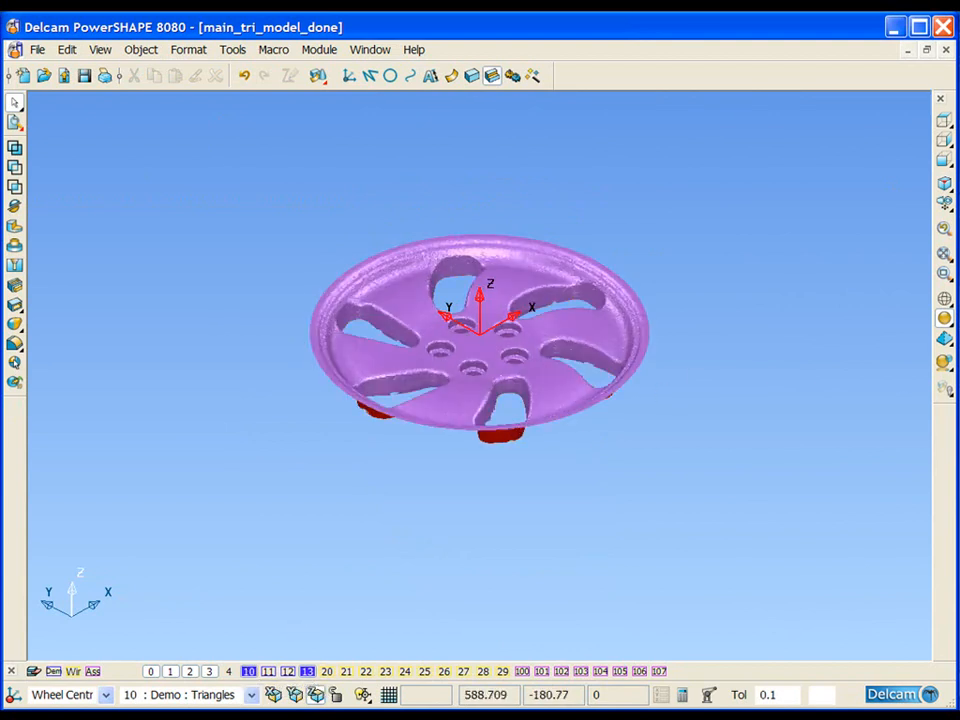
{"action": "left_click", "coordinate": [943, 121]}
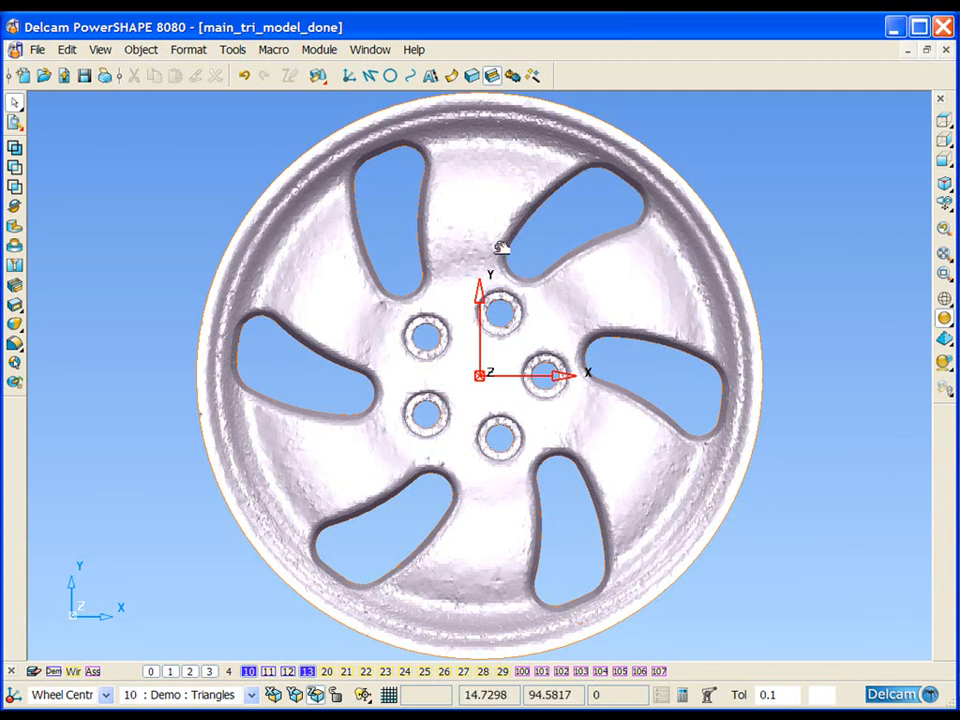
{"action": "mouse_move", "coordinate": [557, 276]}
{"action": "middle_mouse_down"}
{"action": "mouse_move", "coordinate": [506, 401]}
{"action": "mouse_move", "coordinate": [529, 433]}
{"action": "mouse_move", "coordinate": [658, 240]}
{"action": "middle_mouse_up"}
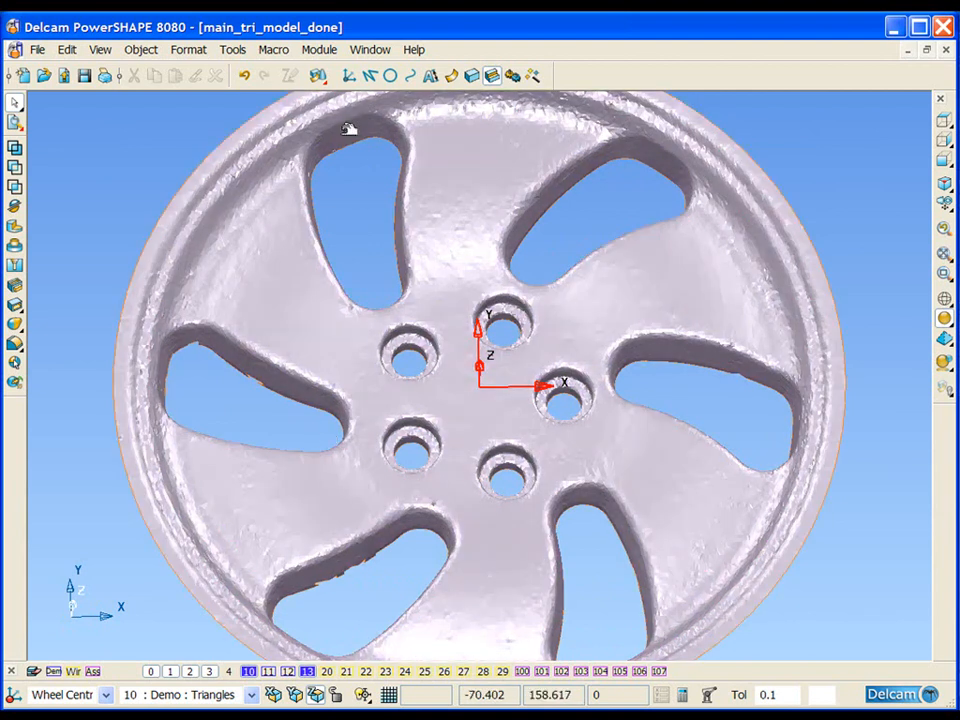
Step: Start a curve snapped to the mesh triangles at tolerance 1, tracing one long wall of a spoke opening towards the rim
{"action": "left_click", "coordinate": [410, 76]}
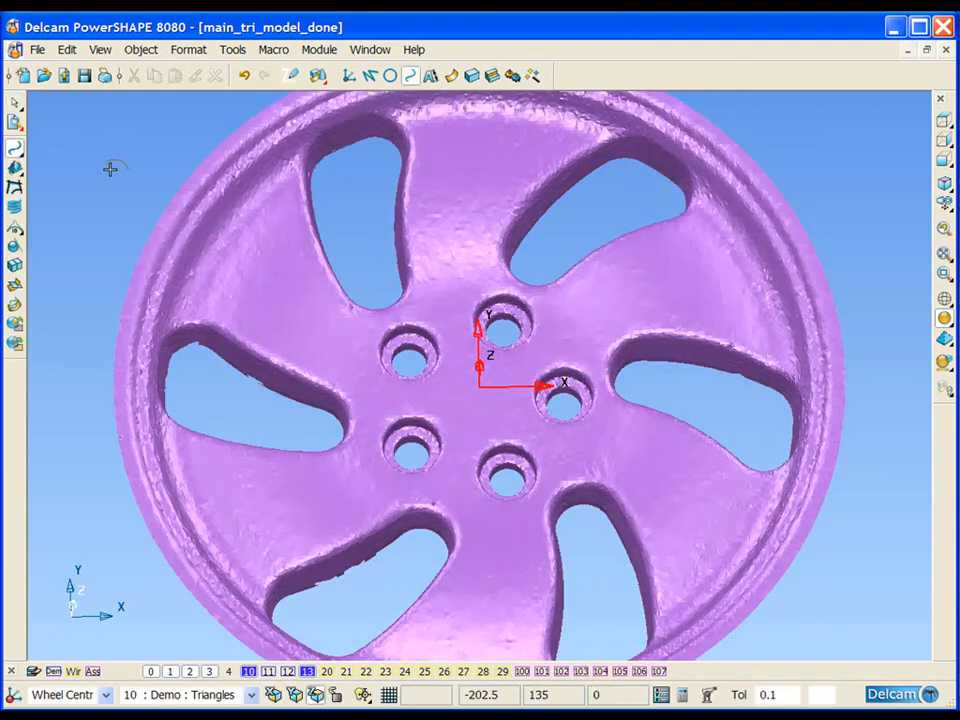
{"action": "left_click", "coordinate": [15, 169]}
{"action": "middle_click_drag", "start_coordinate": [421, 231], "coordinate": [450, 373]}
{"action": "middle_click_drag", "start_coordinate": [482, 231], "coordinate": [478, 172]}
{"action": "left_click_drag", "start_coordinate": [476, 172], "coordinate": [692, 364]}
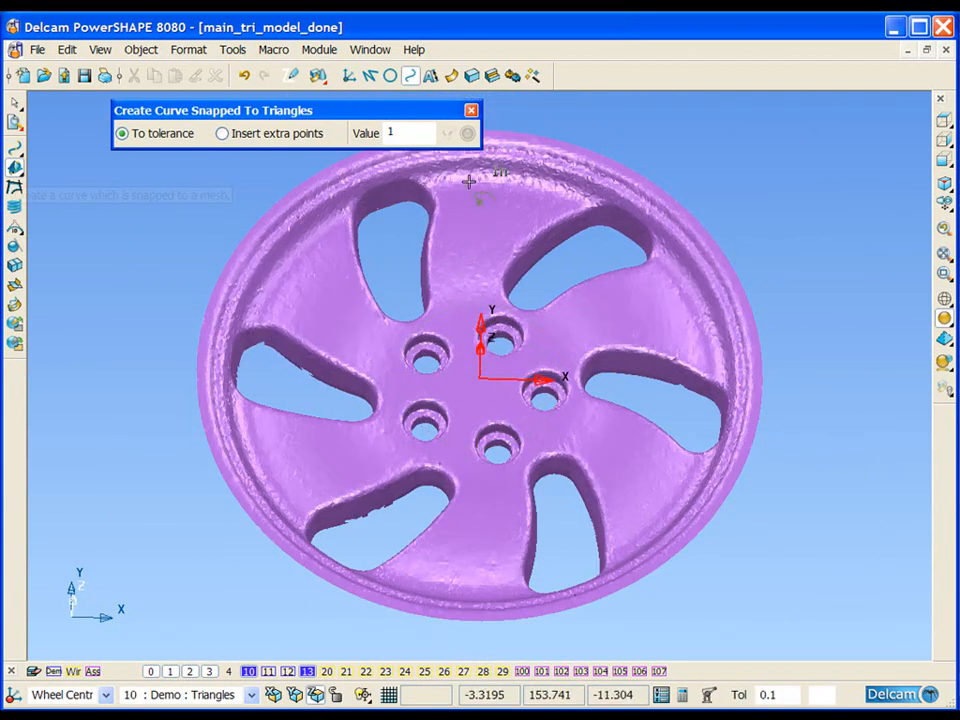
{"action": "left_click_drag", "start_coordinate": [469, 181], "coordinate": [600, 315]}
{"action": "left_click", "coordinate": [298, 429]}
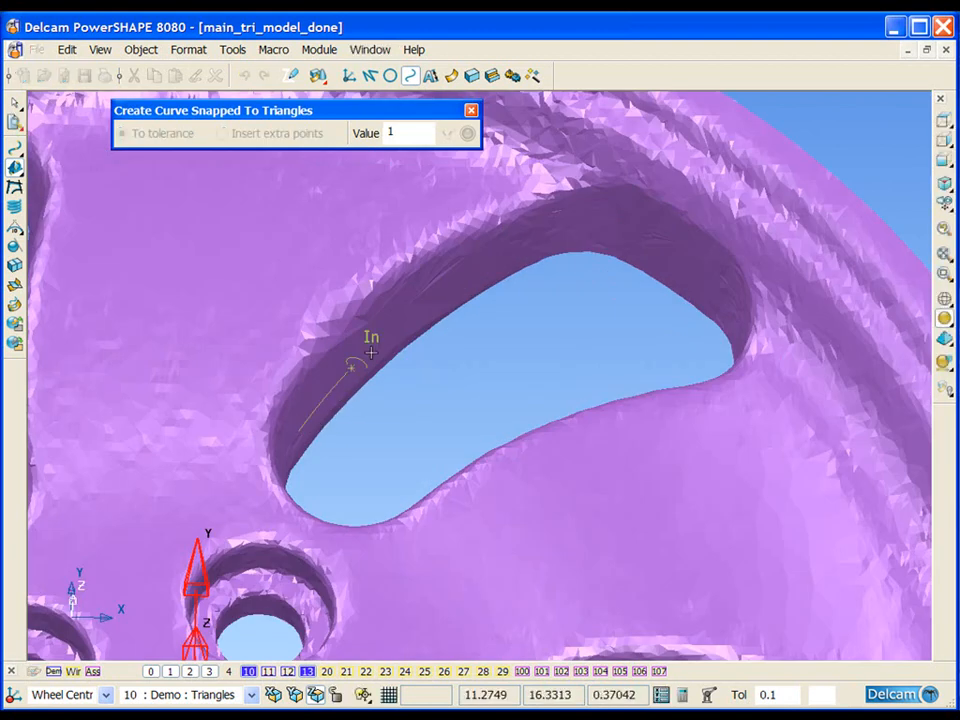
{"action": "left_click", "coordinate": [472, 278]}
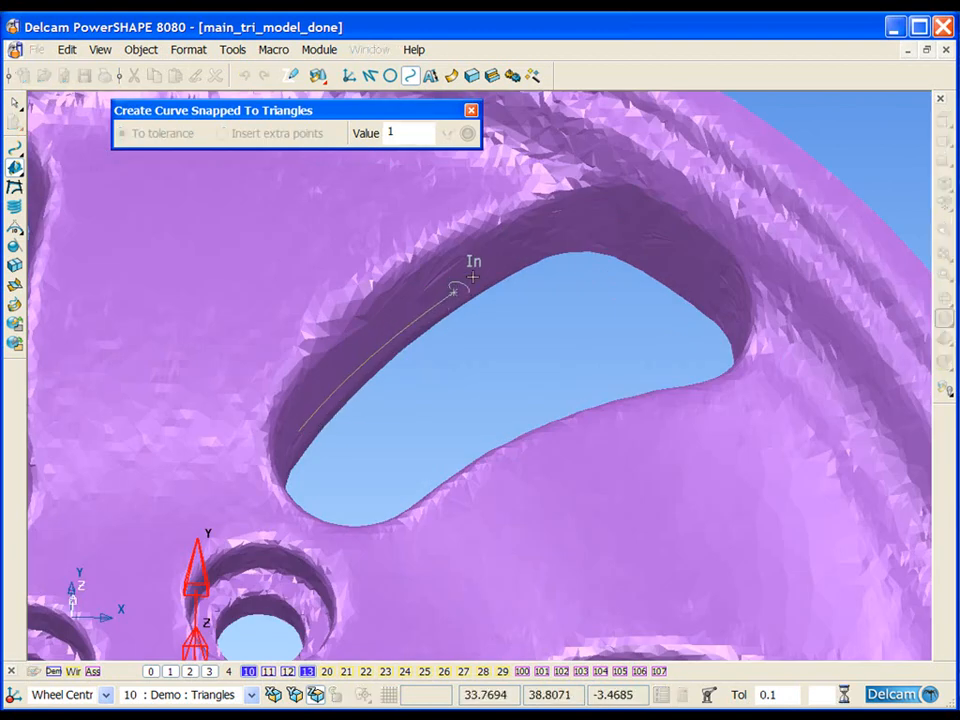
{"action": "left_click", "coordinate": [636, 222]}
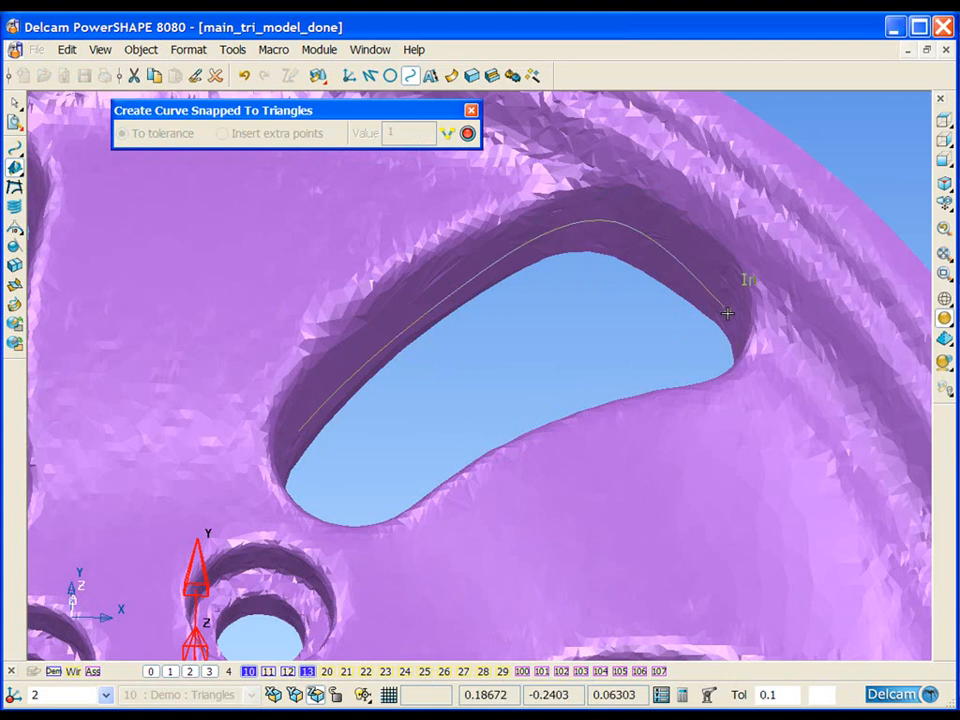
Step: Continue the snapped curve around the opening's rim end and along the opposite long wall
{"action": "scroll", "coordinate": [727, 331], "scroll_direction": "down", "scroll_amount": 3}
{"action": "middle_click_drag", "start_coordinate": [407, 495], "coordinate": [621, 456]}
{"action": "middle_click_drag", "start_coordinate": [249, 347], "coordinate": [547, 583], "text": "ctrl+shift"}
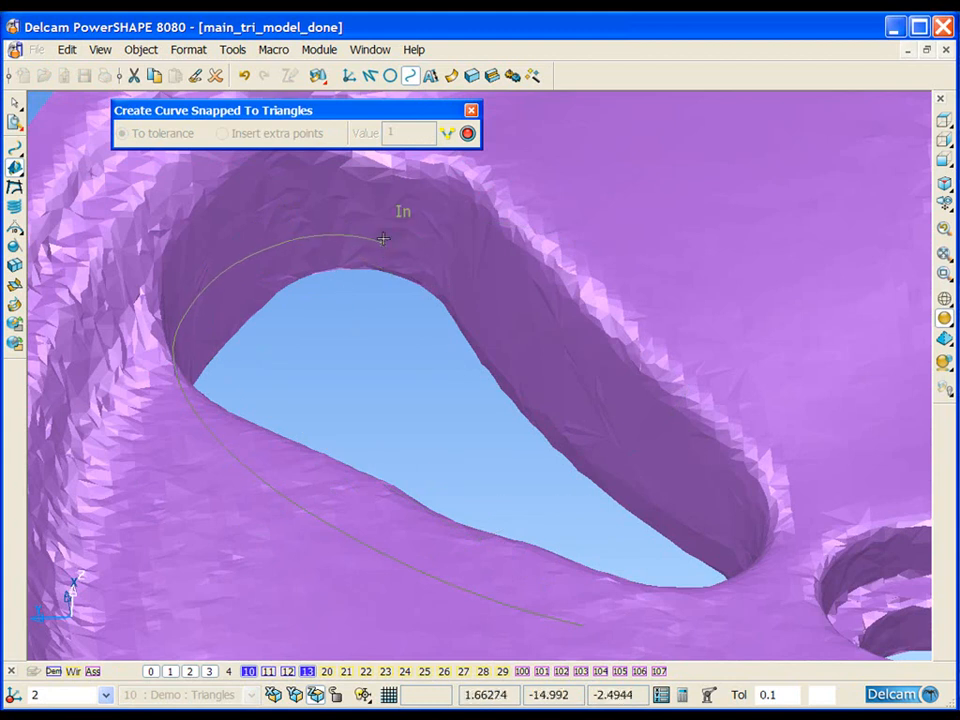
{"action": "left_click", "coordinate": [534, 357]}
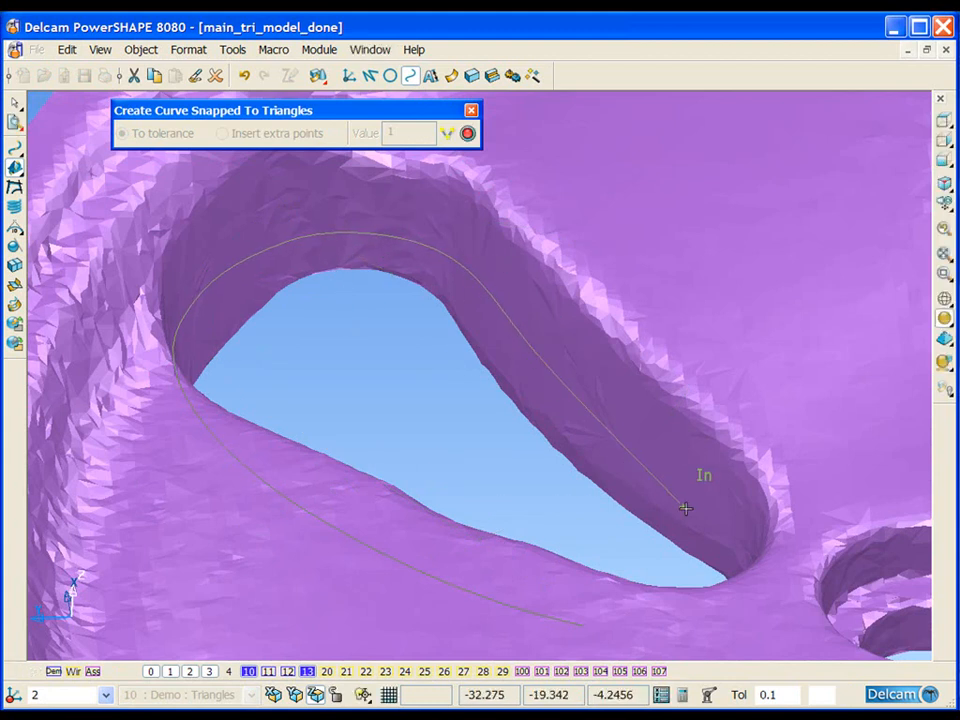
{"action": "left_click", "coordinate": [706, 511]}
Step: Close the snapped curve around the hub end of the opening and finish curve creation
{"action": "scroll", "coordinate": [713, 514], "scroll_direction": "down", "scroll_amount": 1}
{"action": "scroll", "coordinate": [713, 514], "scroll_direction": "down", "scroll_amount": 2}
{"action": "middle_click_drag", "start_coordinate": [501, 527], "coordinate": [638, 368]}
{"action": "middle_click_drag", "start_coordinate": [365, 304], "coordinate": [537, 408], "text": "ctrl+shift"}
{"action": "middle_click_drag", "start_coordinate": [514, 452], "coordinate": [743, 415]}
{"action": "scroll", "coordinate": [745, 416], "scroll_direction": "down", "scroll_amount": 3}
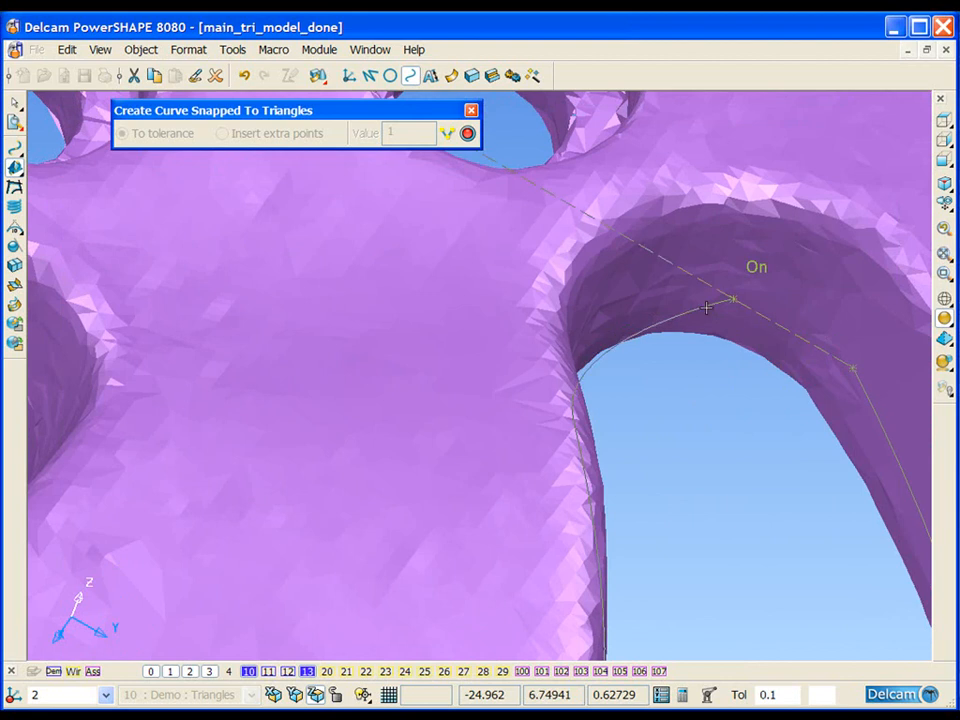
{"action": "left_click", "coordinate": [857, 368]}
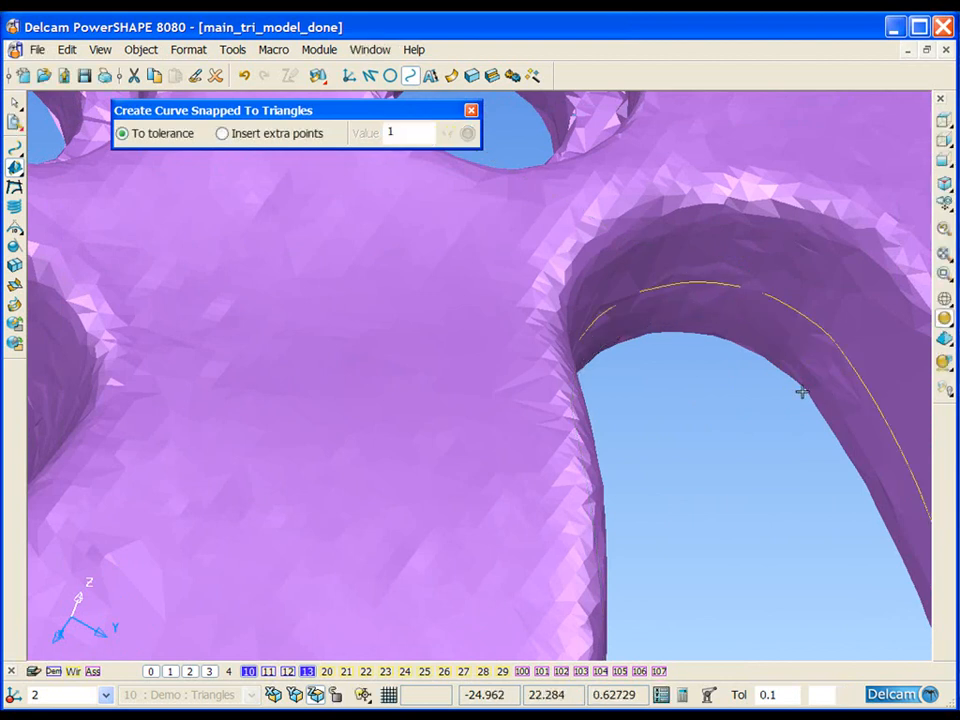
{"action": "left_click", "coordinate": [471, 113]}
Step: Examine the height variation of the closed opening curve against the mesh from several angles and in transparent shading
{"action": "scroll", "coordinate": [649, 375], "scroll_direction": "down", "scroll_amount": 5}
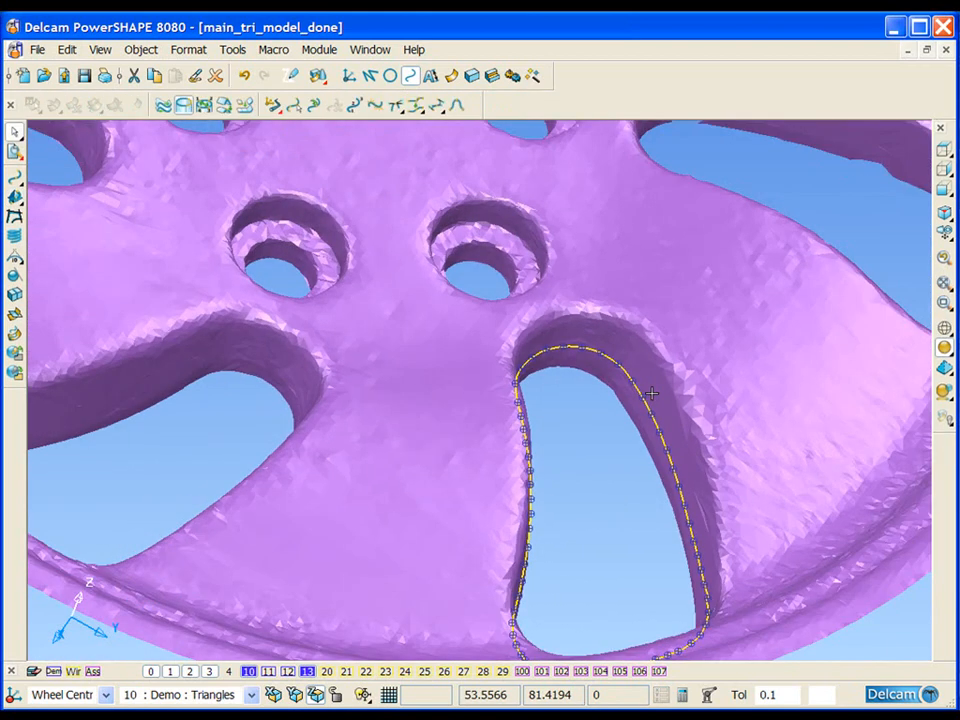
{"action": "middle_click_drag", "start_coordinate": [594, 468], "coordinate": [546, 484]}
{"action": "middle_click_drag", "start_coordinate": [628, 505], "coordinate": [591, 543]}
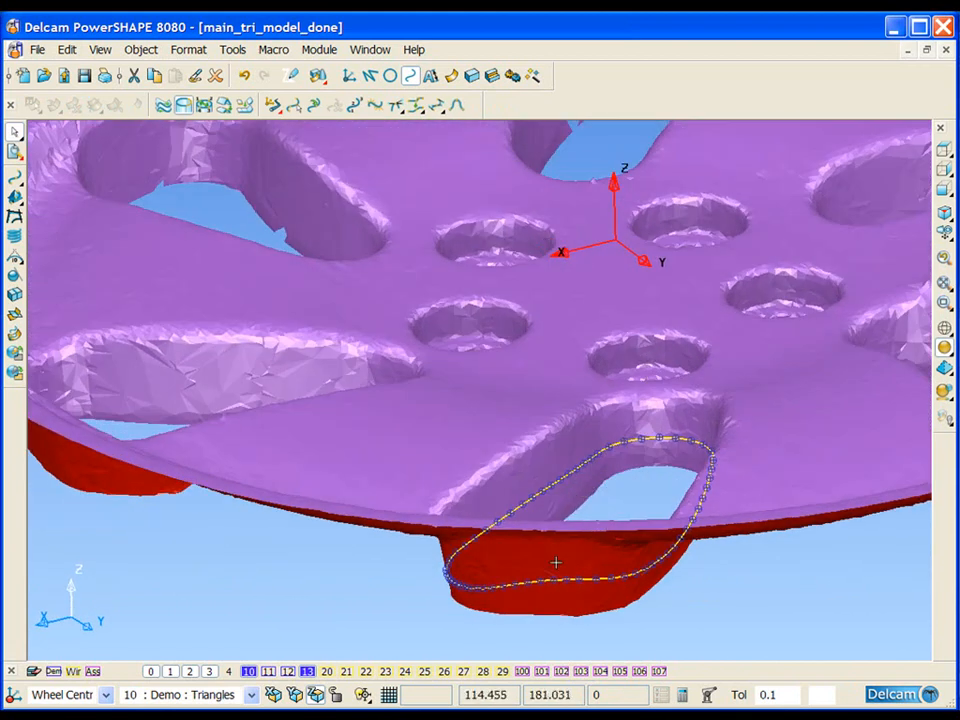
{"action": "middle_click_drag", "start_coordinate": [339, 601], "coordinate": [874, 253]}
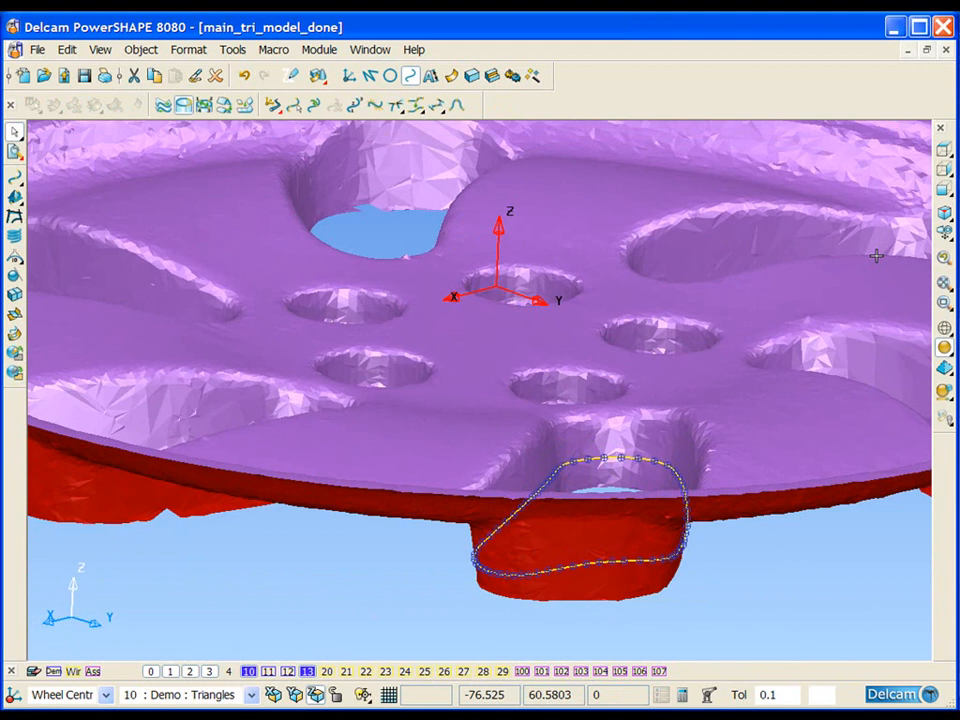
{"action": "left_click", "coordinate": [943, 190]}
{"action": "mouse_move", "coordinate": [944, 350]}
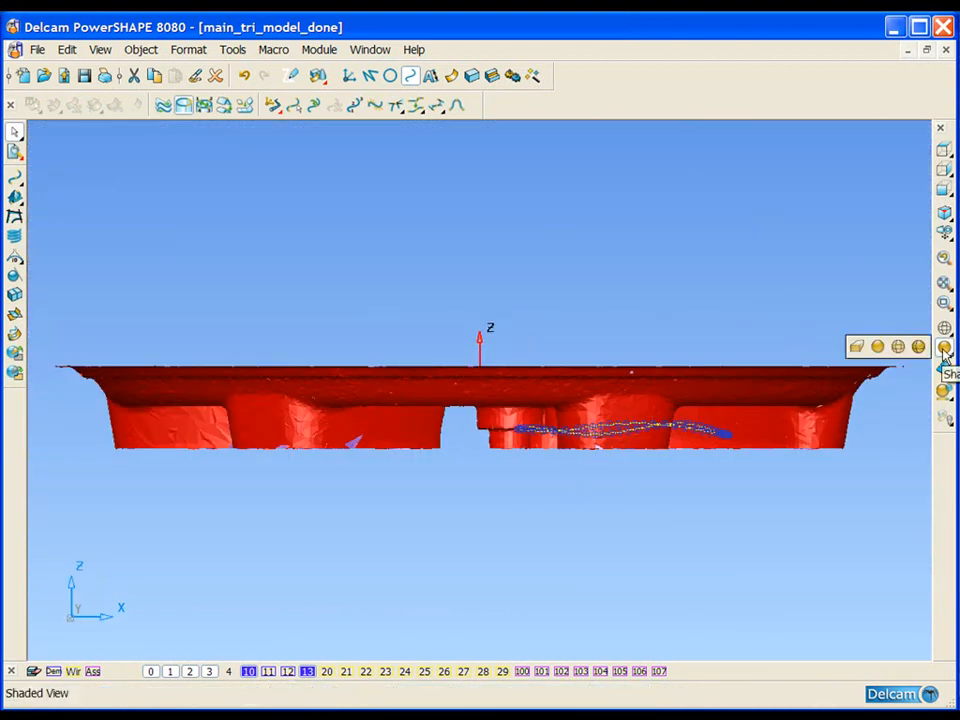
{"action": "left_click", "coordinate": [899, 346]}
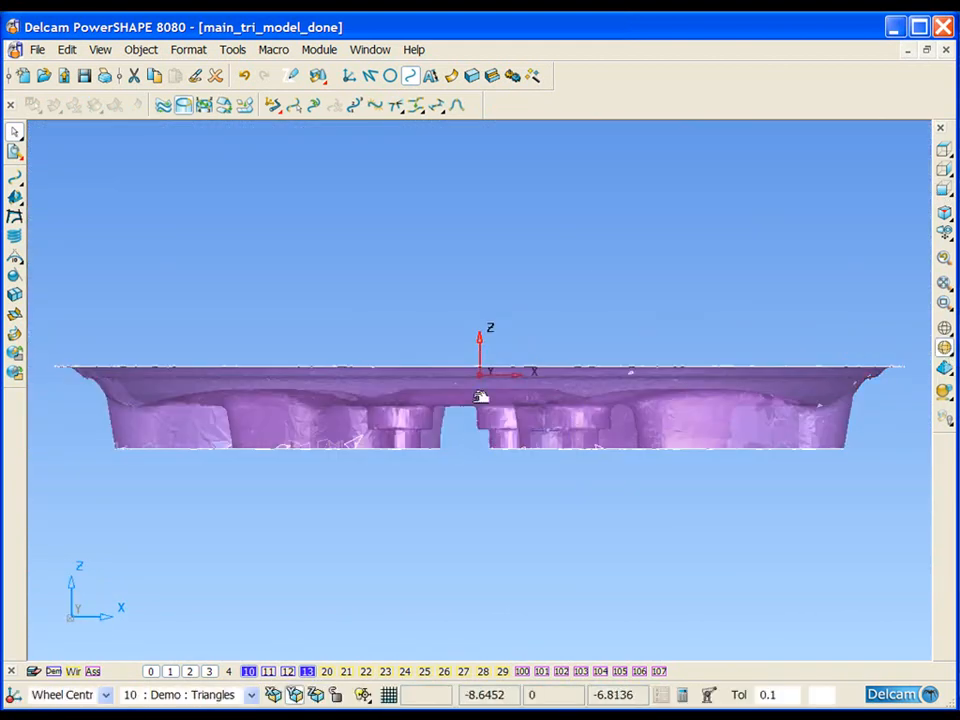
{"action": "mouse_move", "coordinate": [944, 347]}
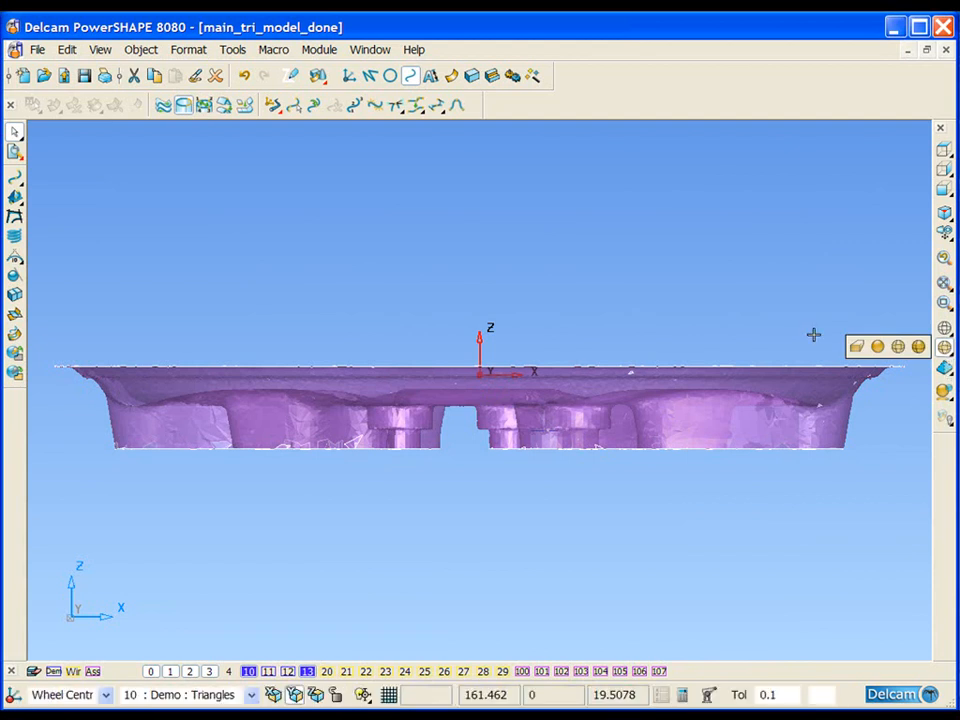
{"action": "left_click", "coordinate": [878, 347]}
{"action": "middle_click_drag", "start_coordinate": [510, 276], "coordinate": [521, 332]}
Step: Project the opening curve along the Z axis to position 0 without keeping a copy
{"action": "left_click", "coordinate": [14, 151]}
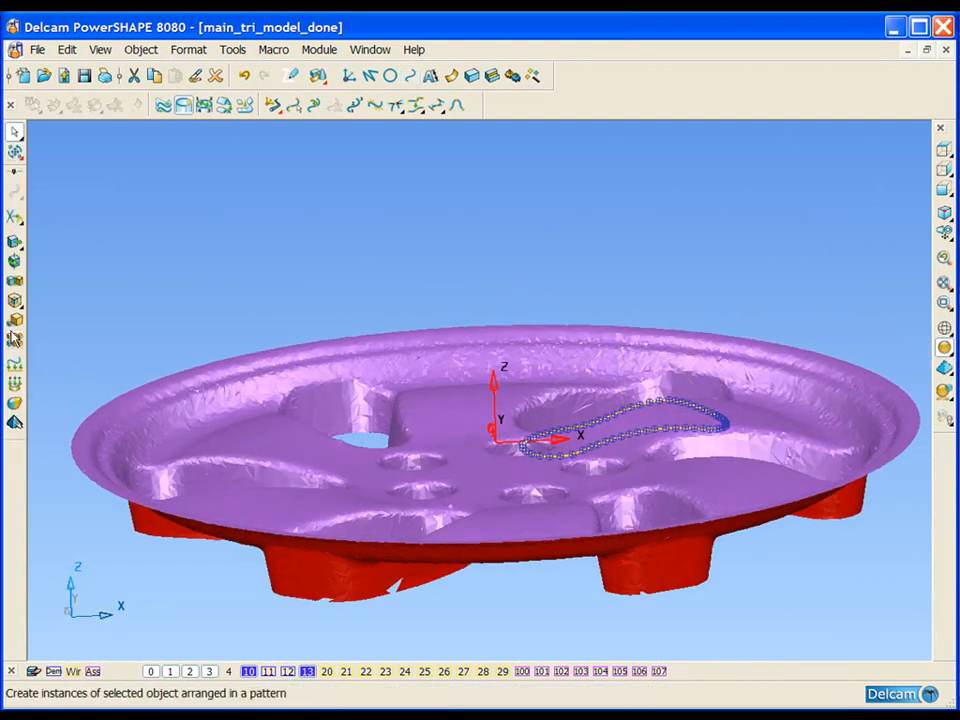
{"action": "left_click", "coordinate": [14, 367]}
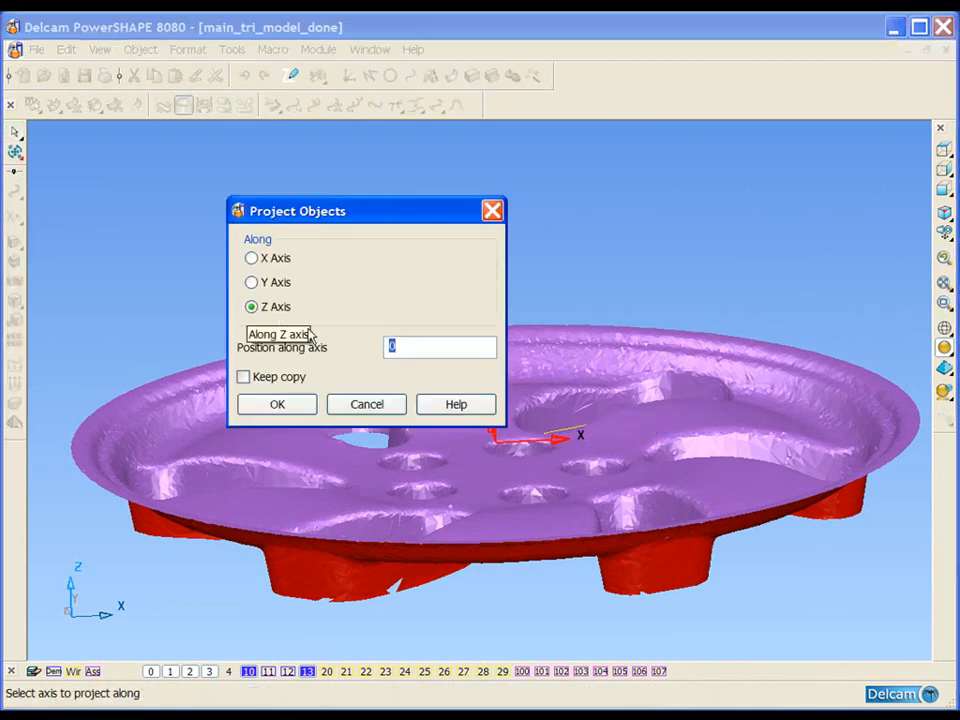
{"action": "left_click", "coordinate": [294, 405]}
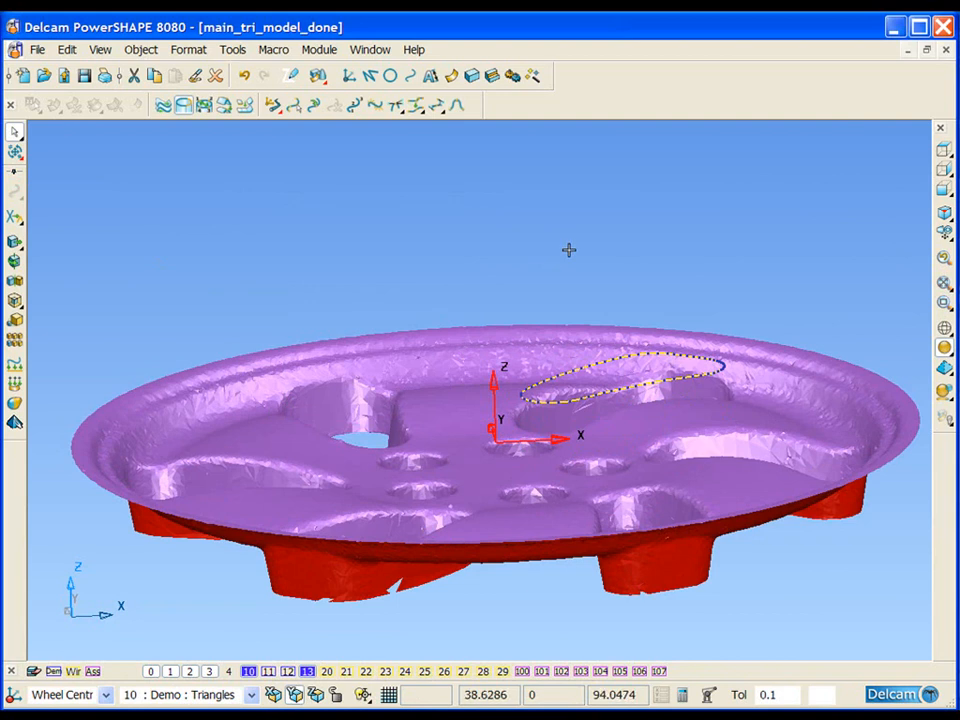
Step: Hide the wheel mesh and show the flattened opening curve in plan view
{"action": "left_click", "coordinate": [224, 457]}
{"action": "key", "text": "ctrl+j"}
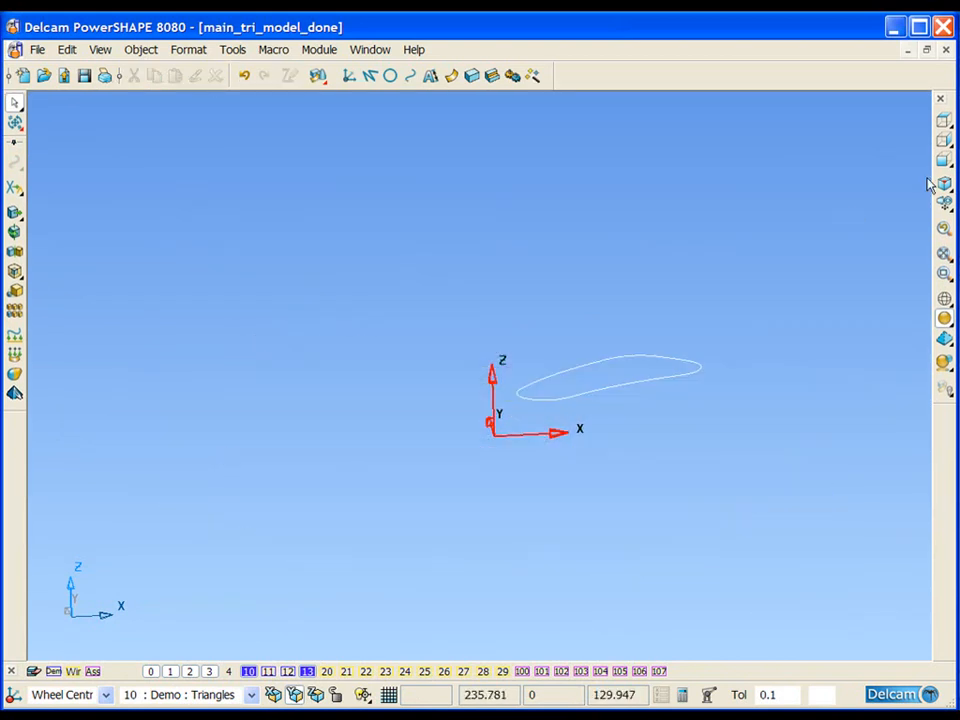
{"action": "left_click", "coordinate": [941, 124]}
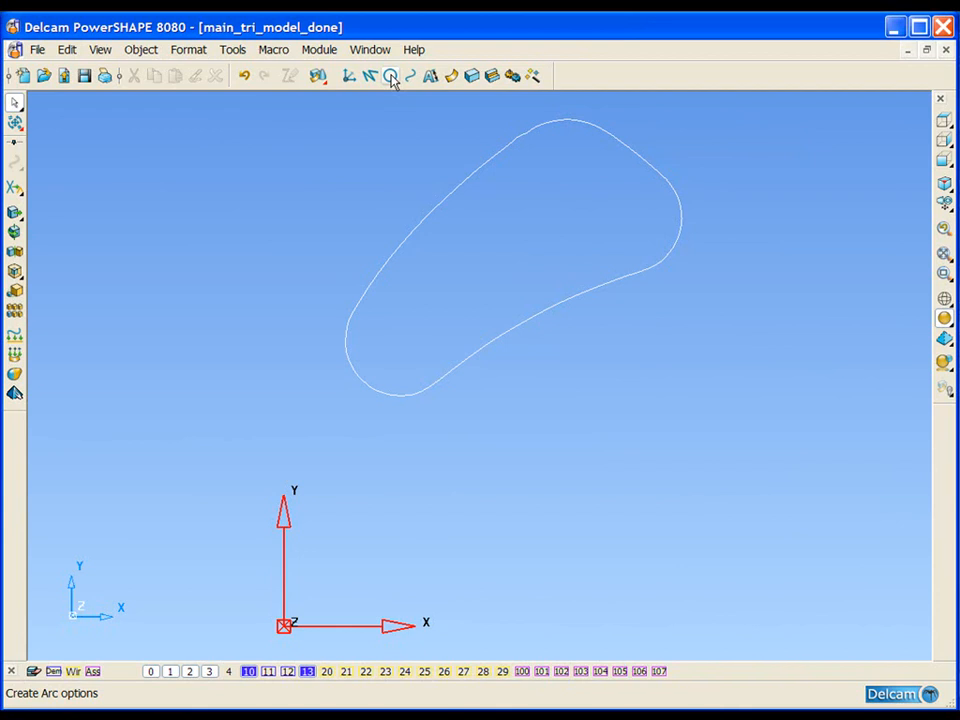
Step: Create a full circle of radius 170 centred on the workplane origin so it crosses the outer part of the opening curve
{"action": "left_click", "coordinate": [391, 77]}
{"action": "left_click", "coordinate": [15, 148]}
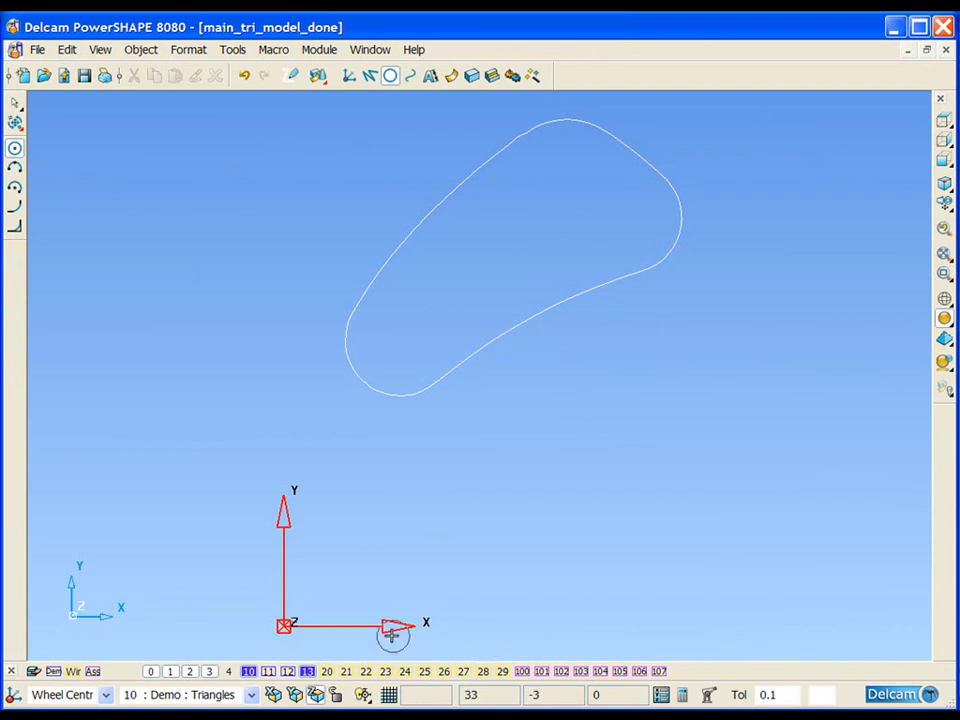
{"action": "left_click", "coordinate": [285, 626]}
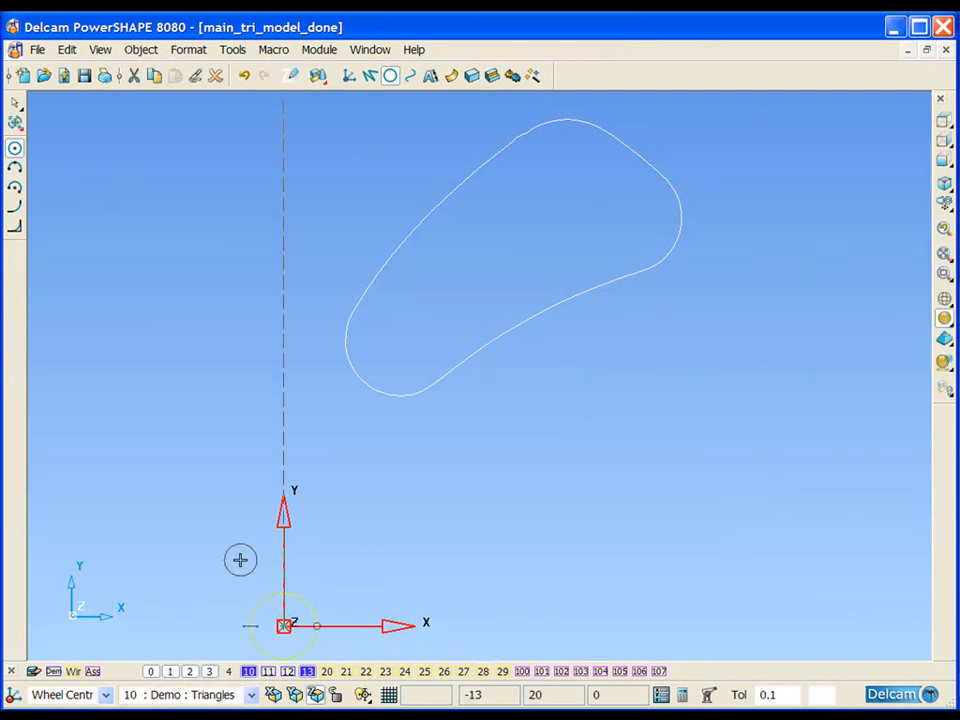
{"action": "left_click", "coordinate": [13, 116]}
{"action": "scroll", "coordinate": [456, 439], "scroll_direction": "down", "scroll_amount": 5}
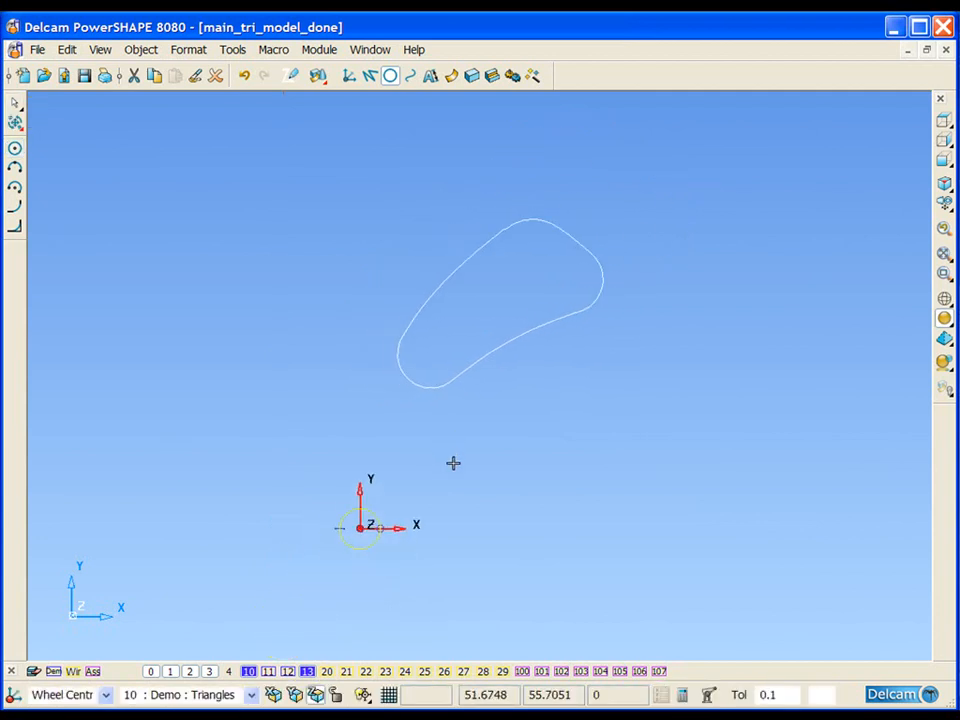
{"action": "left_click", "coordinate": [390, 485]}
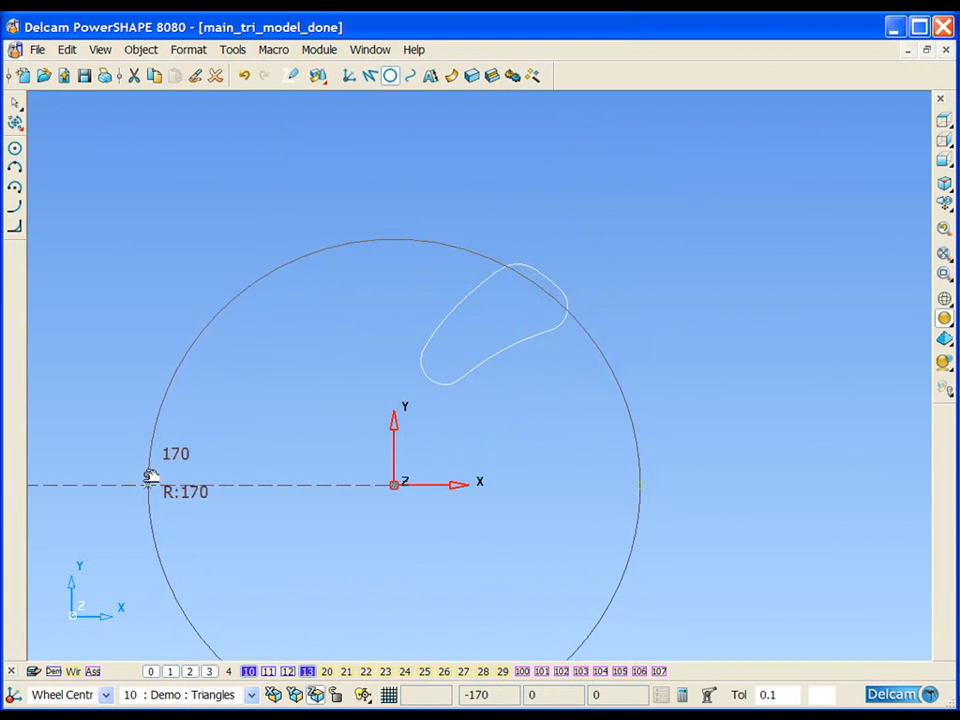
{"action": "left_click", "coordinate": [150, 478]}
{"action": "key", "text": "Escape"}
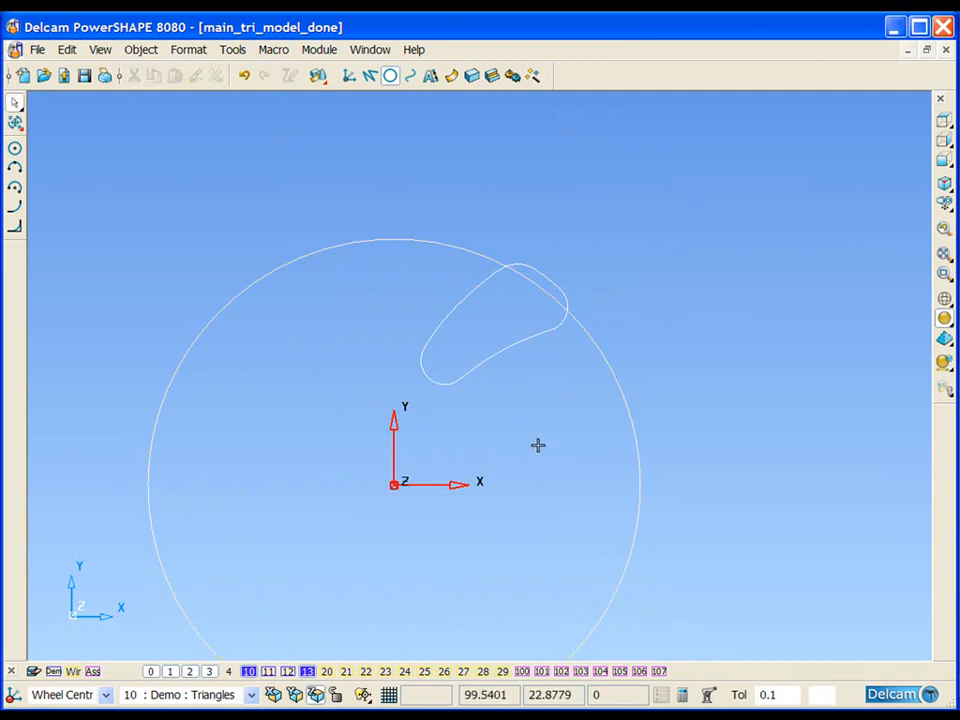
Step: Create a three-point arc along the long upper edge of the opening curve with a radius of 165
{"action": "left_click_drag", "start_coordinate": [329, 202], "coordinate": [600, 440]}
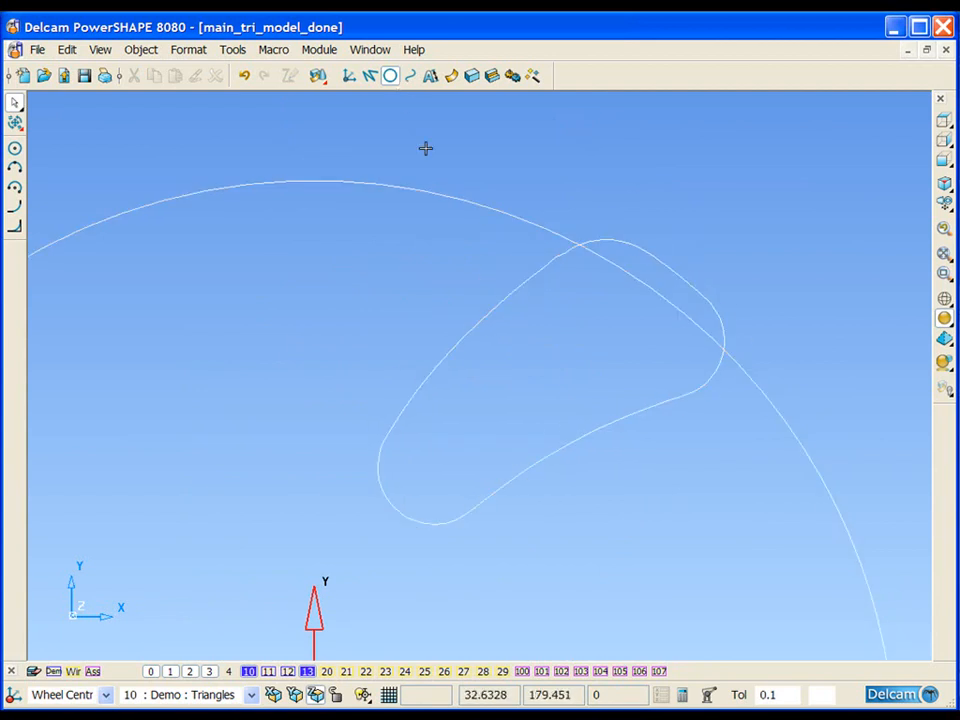
{"action": "left_click", "coordinate": [14, 167]}
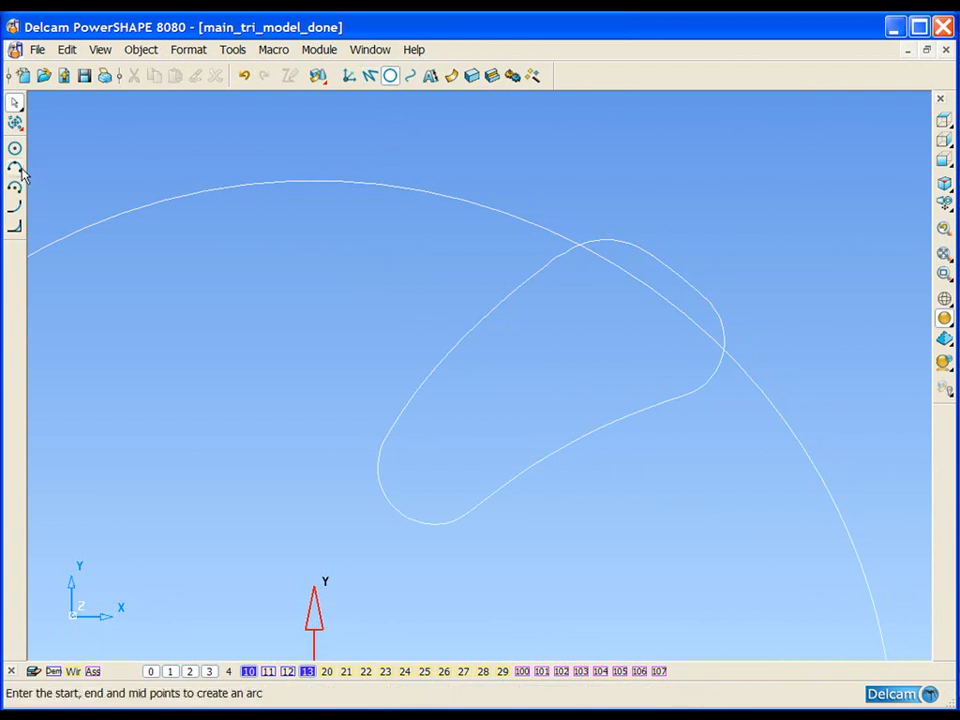
{"action": "left_click", "coordinate": [555, 257]}
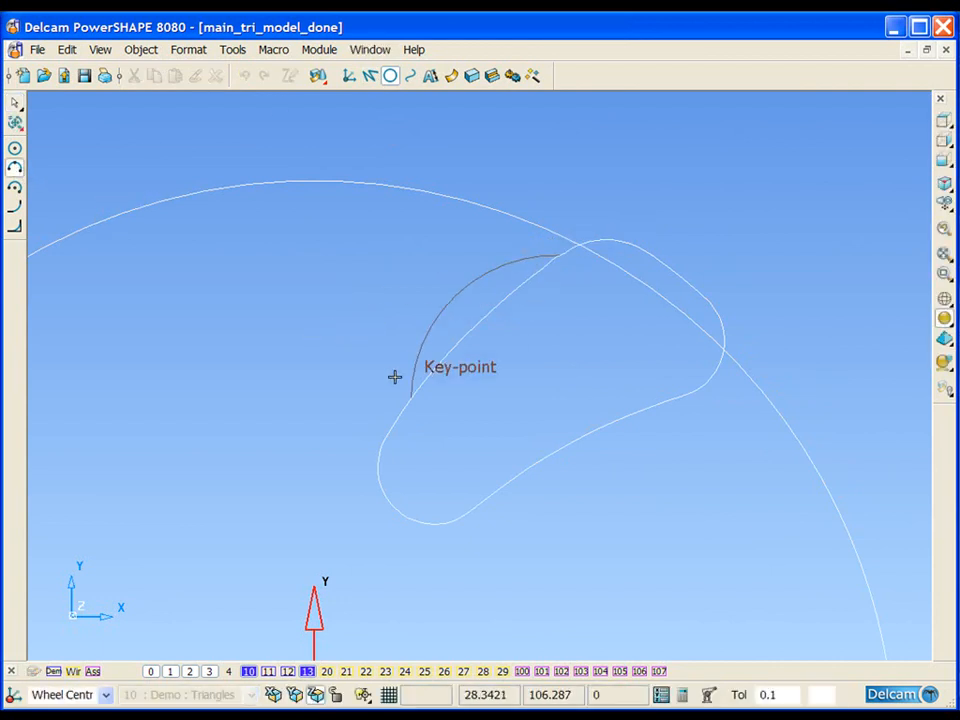
{"action": "left_click", "coordinate": [395, 426]}
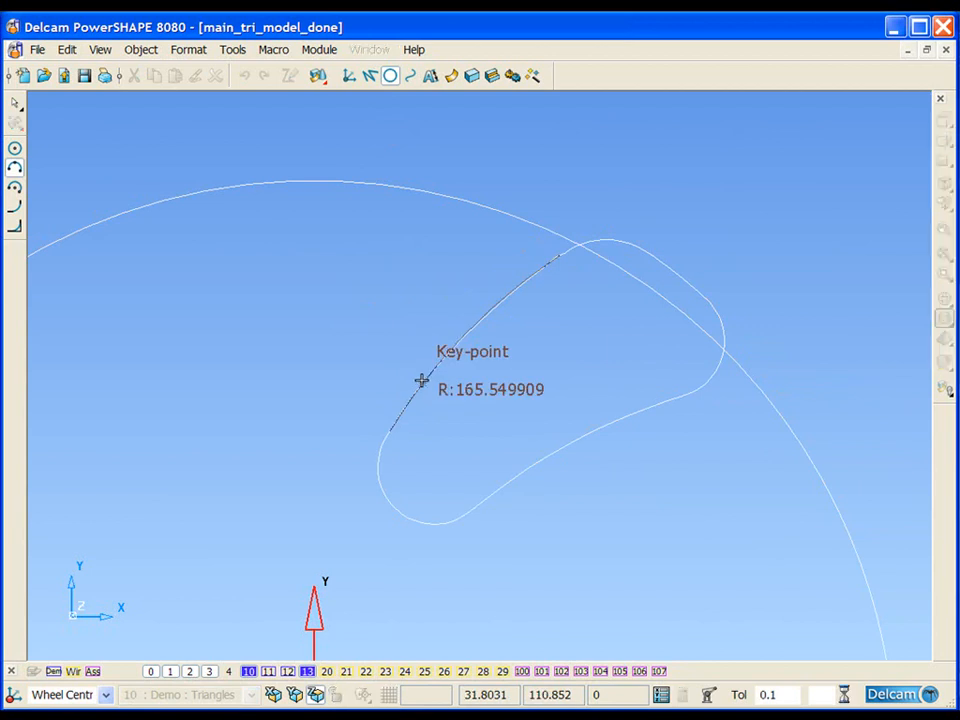
{"action": "left_click", "coordinate": [421, 380]}
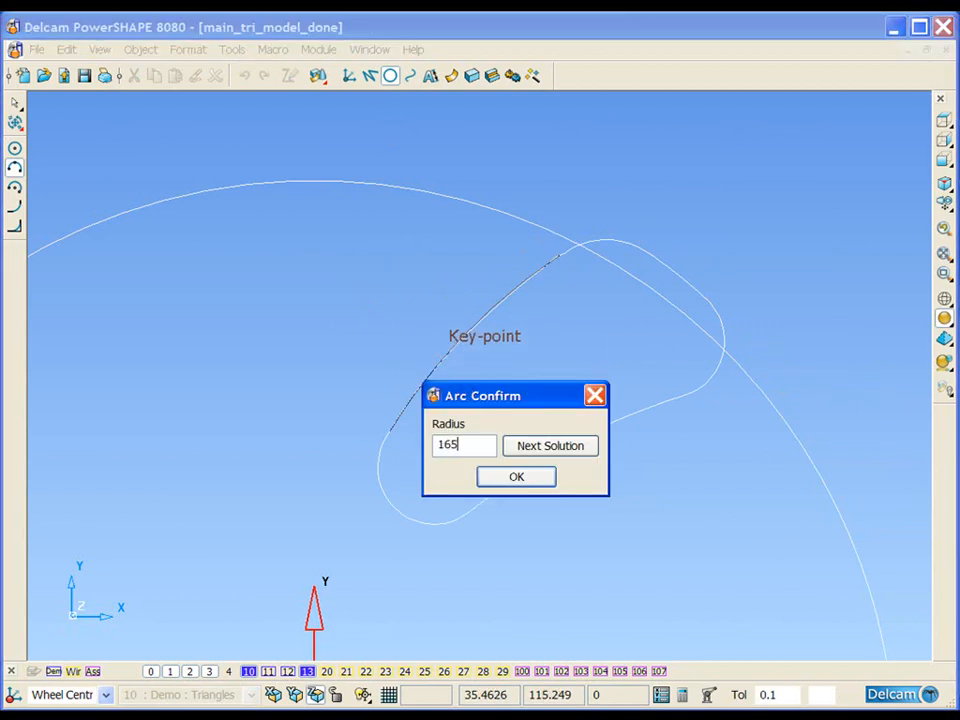
{"action": "left_click", "coordinate": [514, 477]}
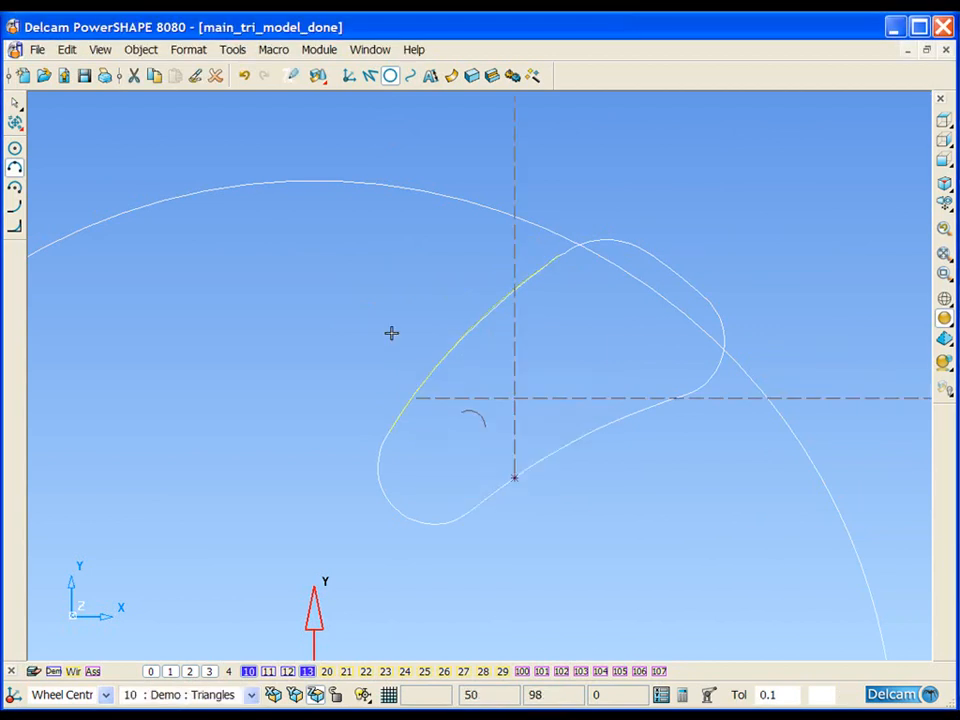
Step: Create a three-point arc along the long lower edge of the opening curve
{"action": "left_click", "coordinate": [470, 510]}
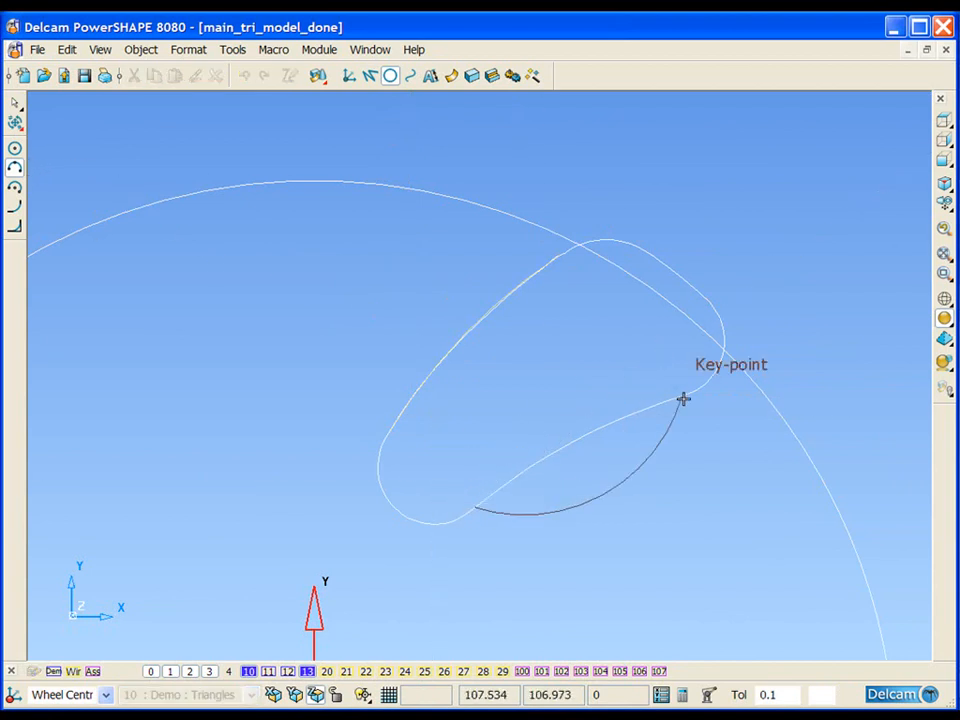
{"action": "left_click", "coordinate": [576, 437]}
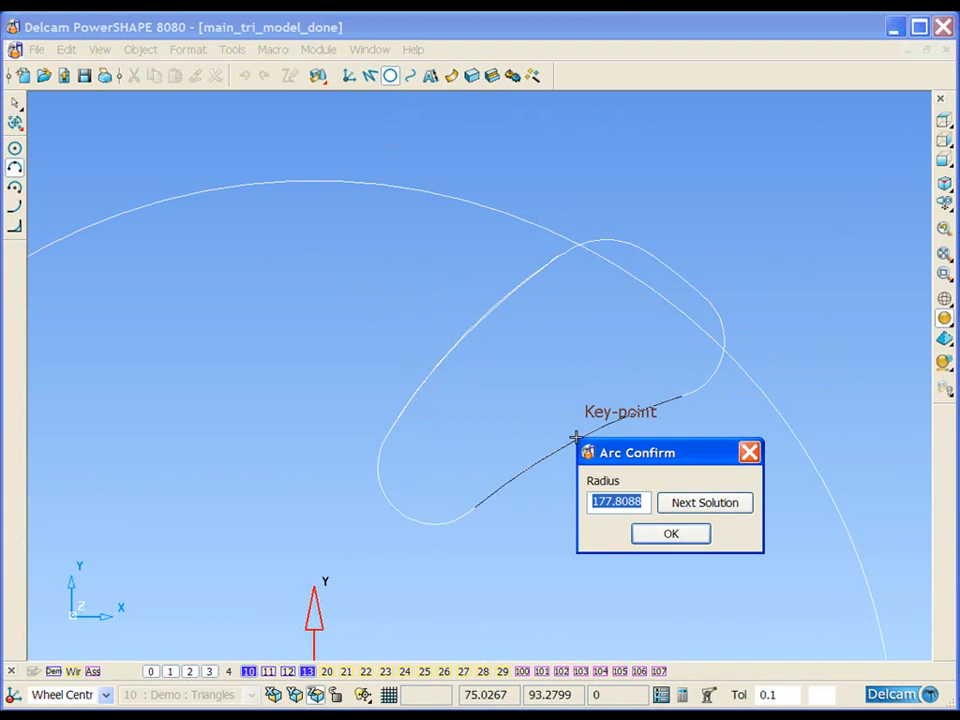
{"action": "key", "text": "Return"}
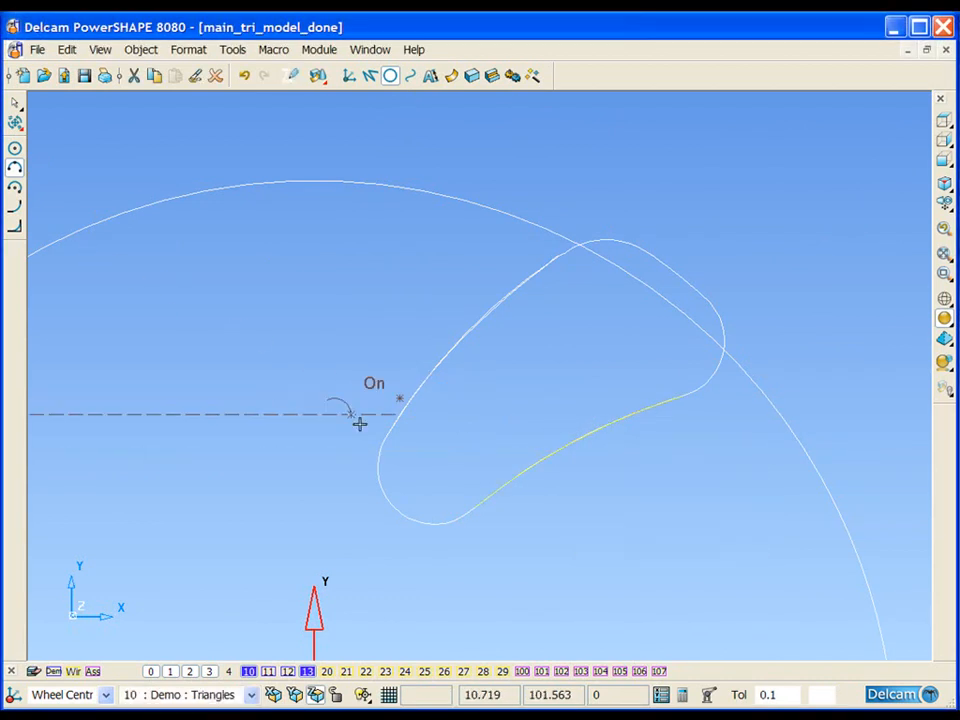
Step: Create an arc of radius 17 around the hub end of the opening, joining the inner ends of the two long arcs
{"action": "left_click", "coordinate": [391, 427]}
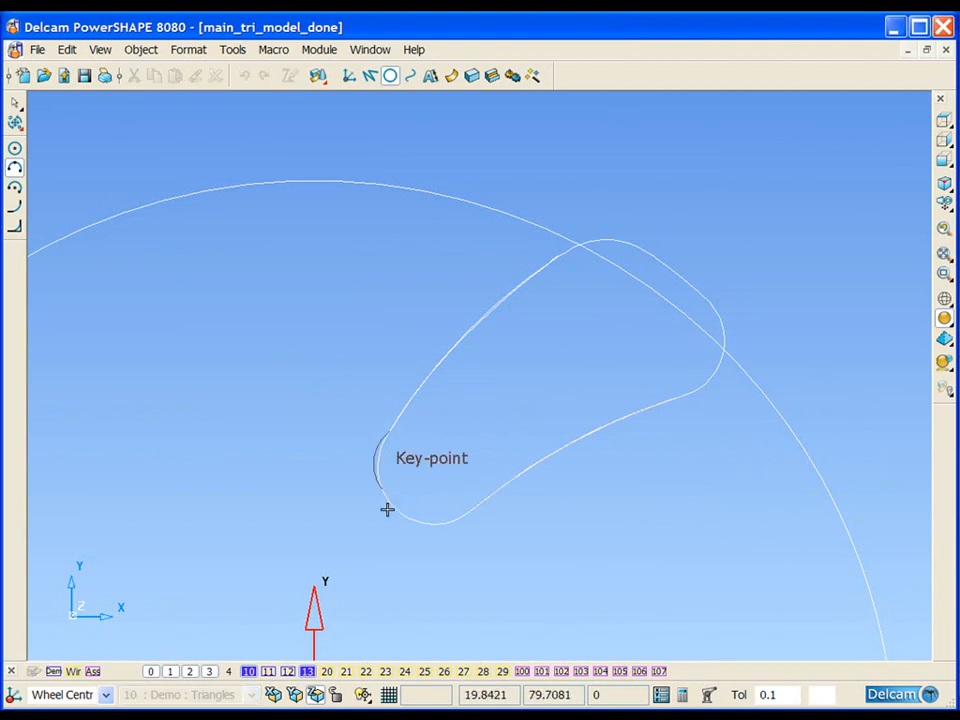
{"action": "left_click", "coordinate": [476, 514]}
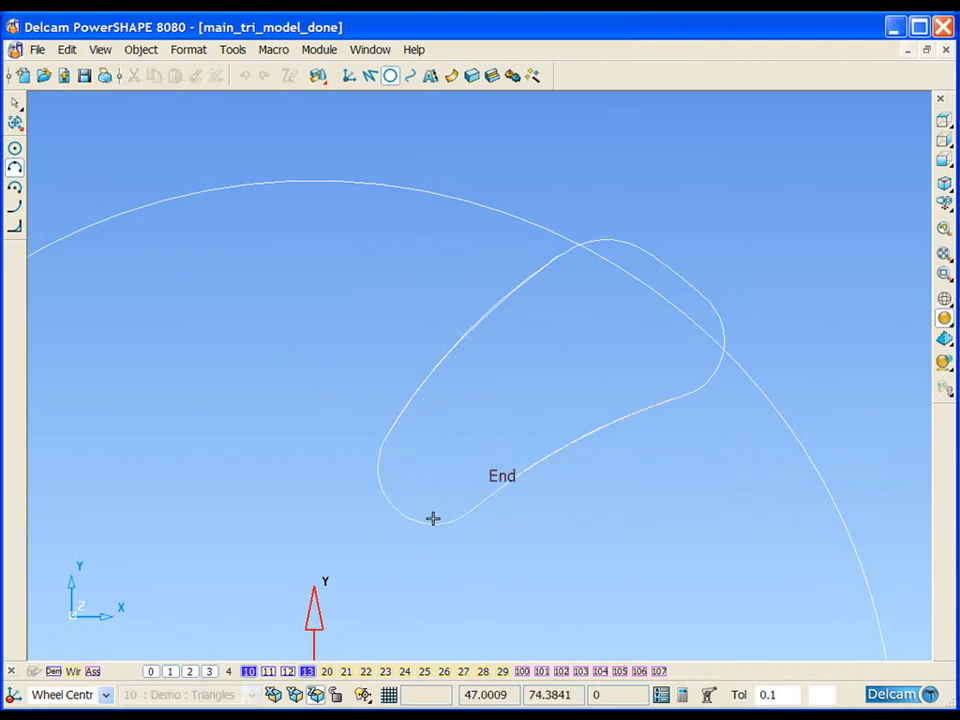
{"action": "left_click", "coordinate": [433, 516]}
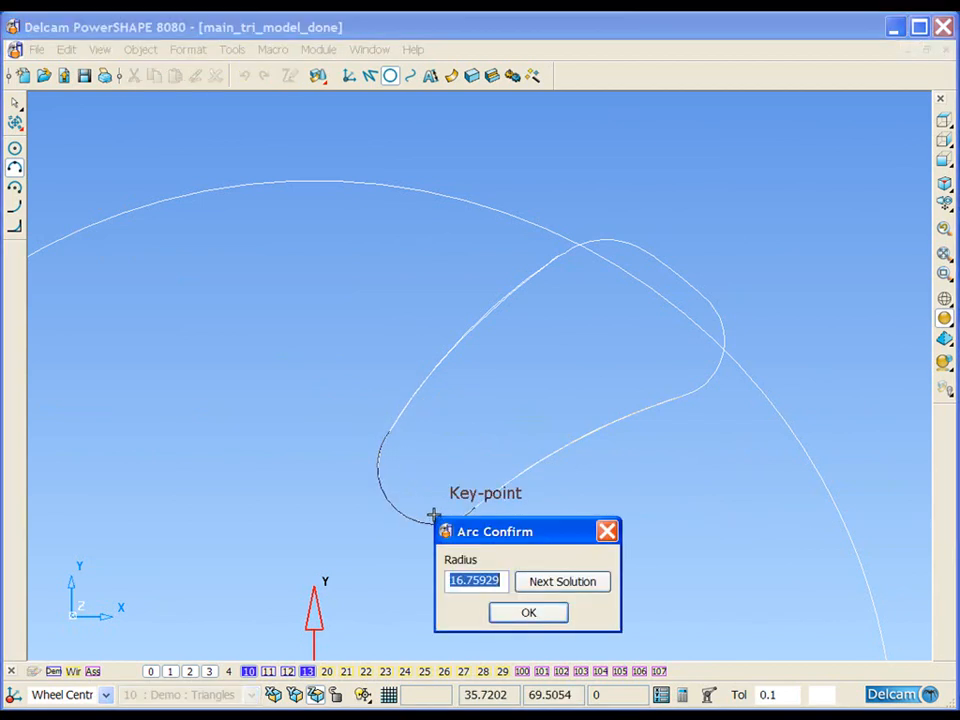
{"action": "key", "text": "Return"}
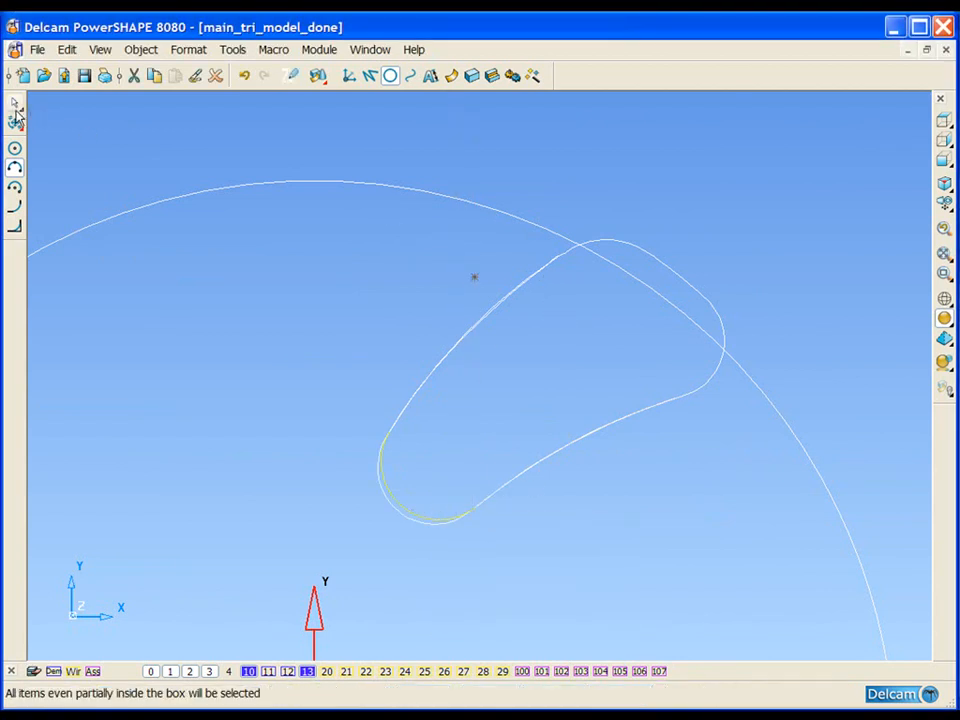
Step: Delete the original traced opening curve, keeping the newly built arcs and circle
{"action": "mouse_move", "coordinate": [15, 106]}
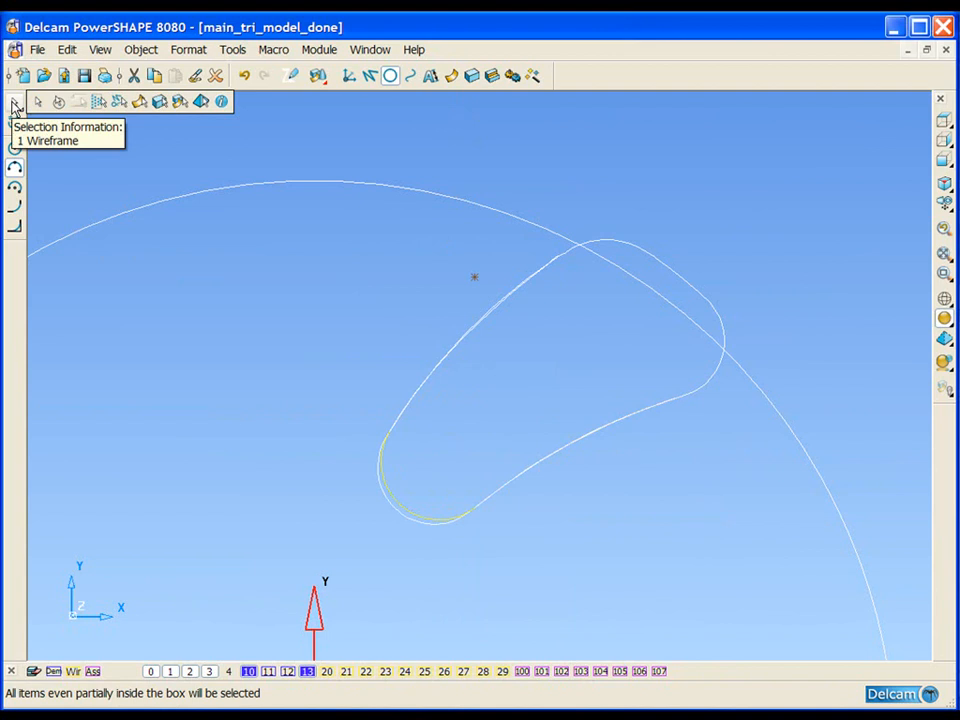
{"action": "left_click", "coordinate": [15, 106]}
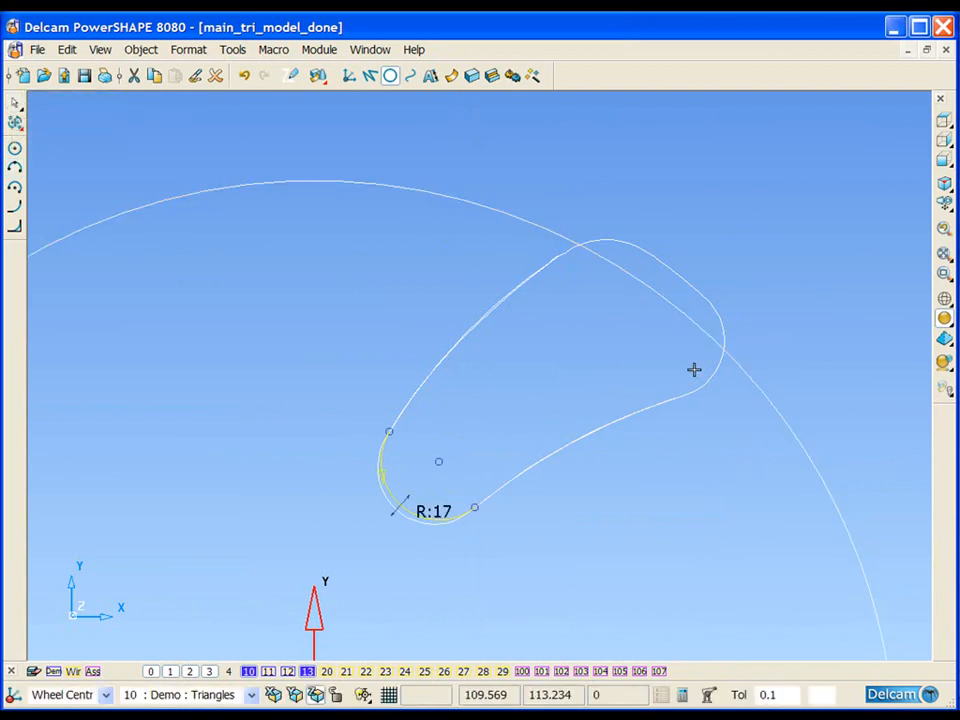
{"action": "left_click", "coordinate": [700, 288]}
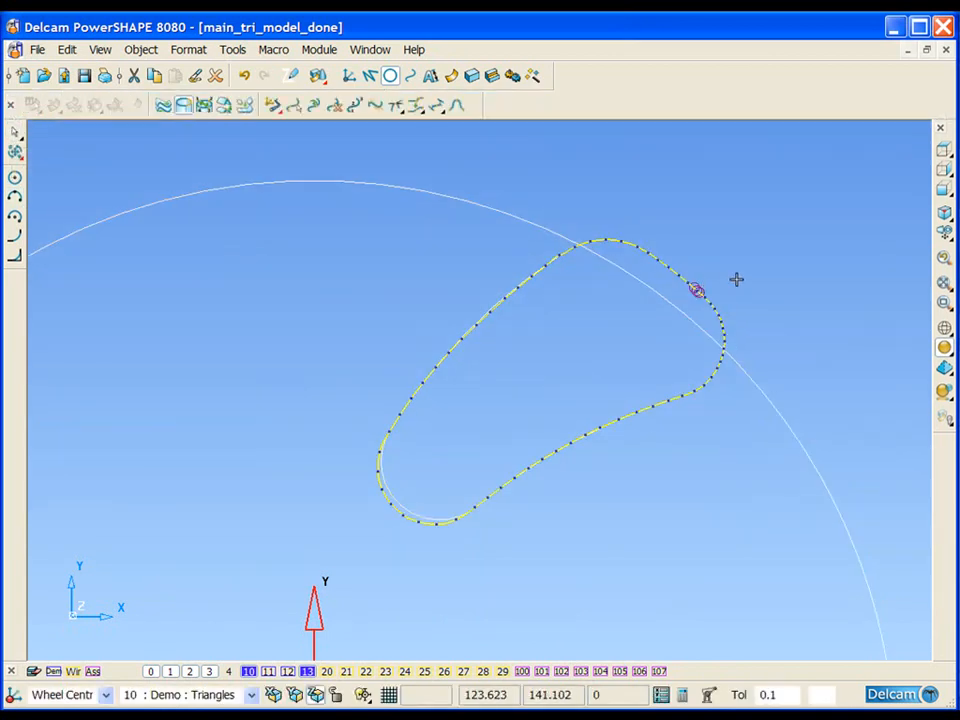
{"action": "key", "text": "Delete"}
Step: Join the outer end of the upper long arc to the 170 radius circle with a tangent corner arc
{"action": "middle_click_drag", "start_coordinate": [418, 199], "coordinate": [638, 375], "text": "ctrl+shift"}
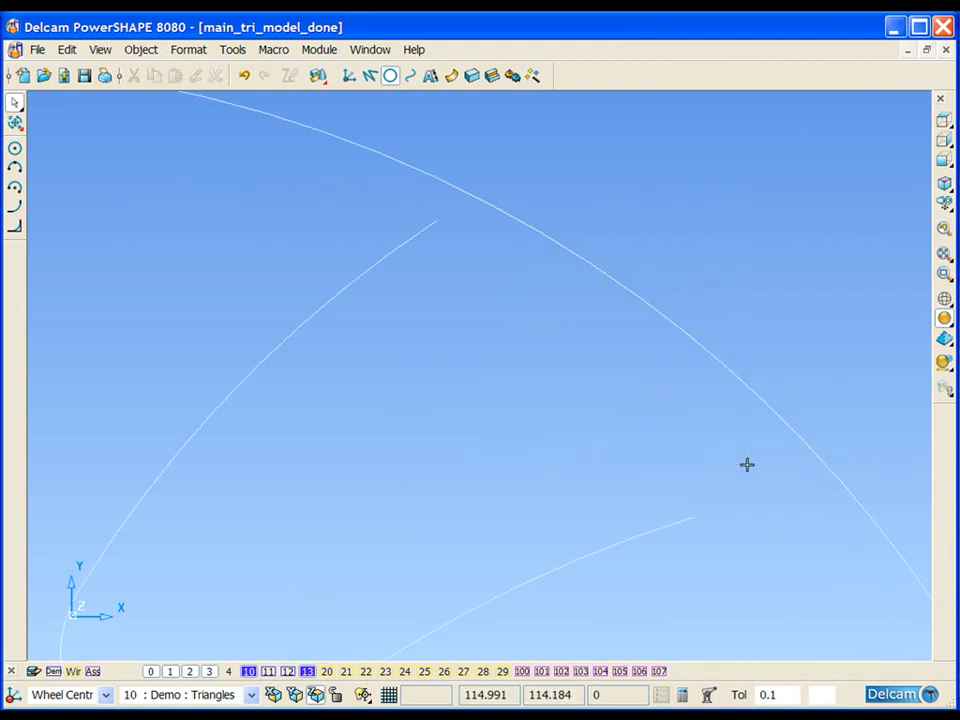
{"action": "left_click", "coordinate": [14, 167]}
{"action": "left_click", "coordinate": [436, 224]}
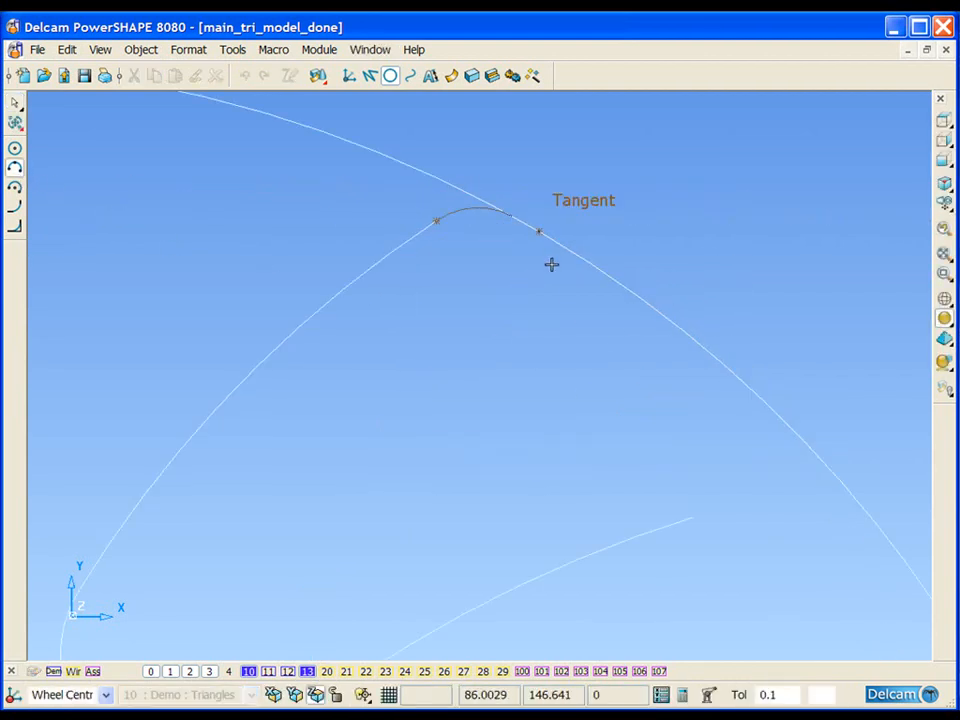
{"action": "left_click", "coordinate": [601, 273]}
{"action": "middle_click_drag", "start_coordinate": [362, 148], "coordinate": [624, 330], "text": "ctrl+shift"}
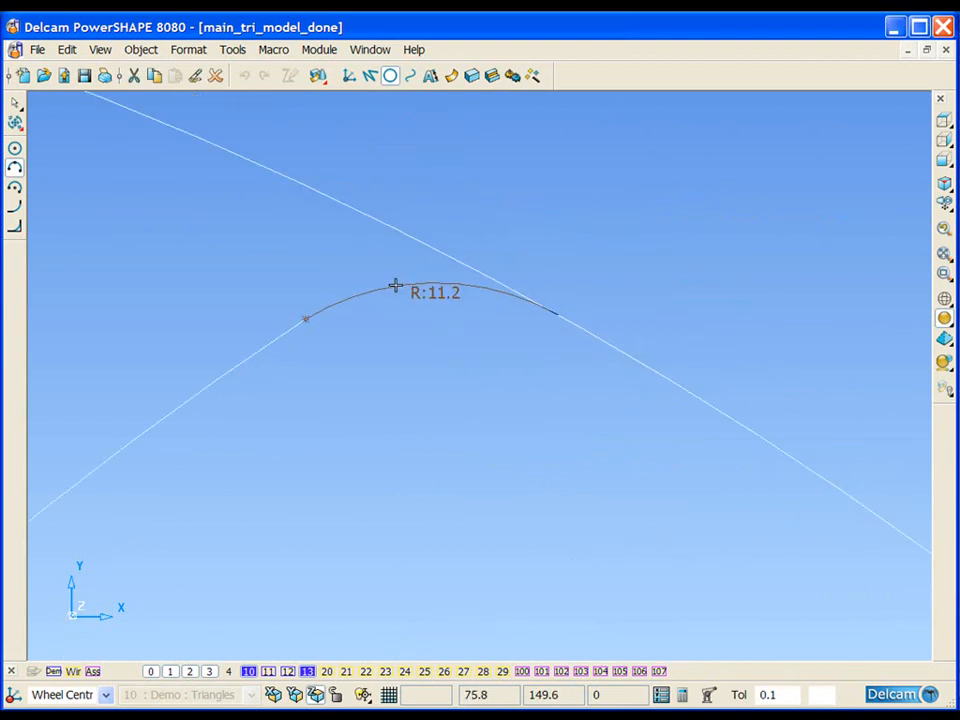
{"action": "left_click", "coordinate": [395, 287]}
{"action": "key", "text": "Return"}
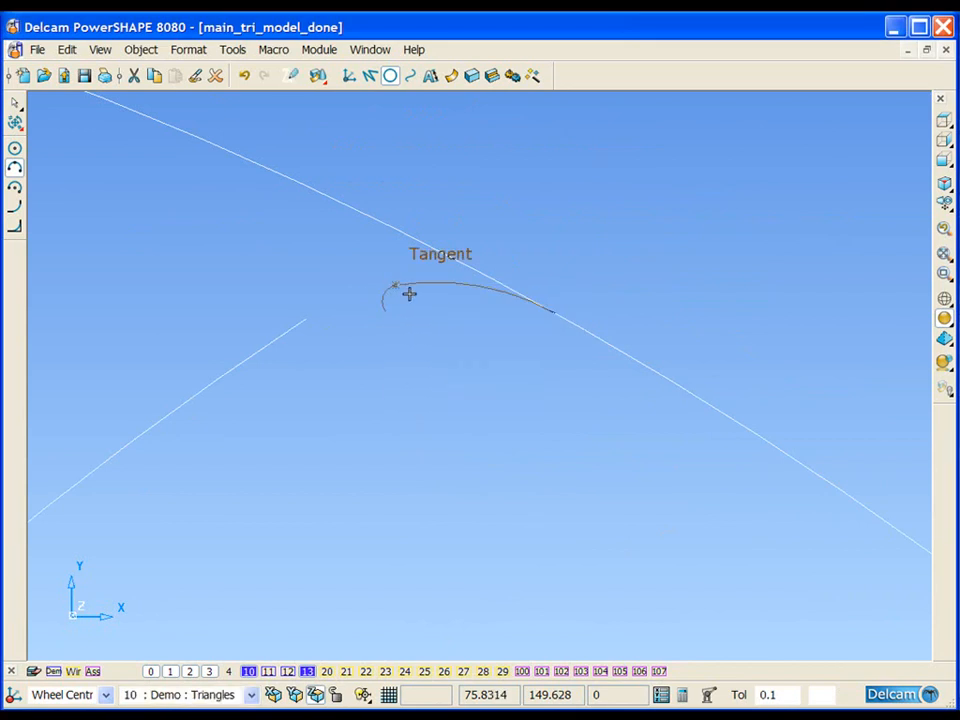
Step: Join the outer end of the lower long arc to the circle with a tangent corner arc of radius 12, trimming the circle
{"action": "middle_click_drag", "start_coordinate": [531, 446], "coordinate": [578, 347], "text": "shift"}
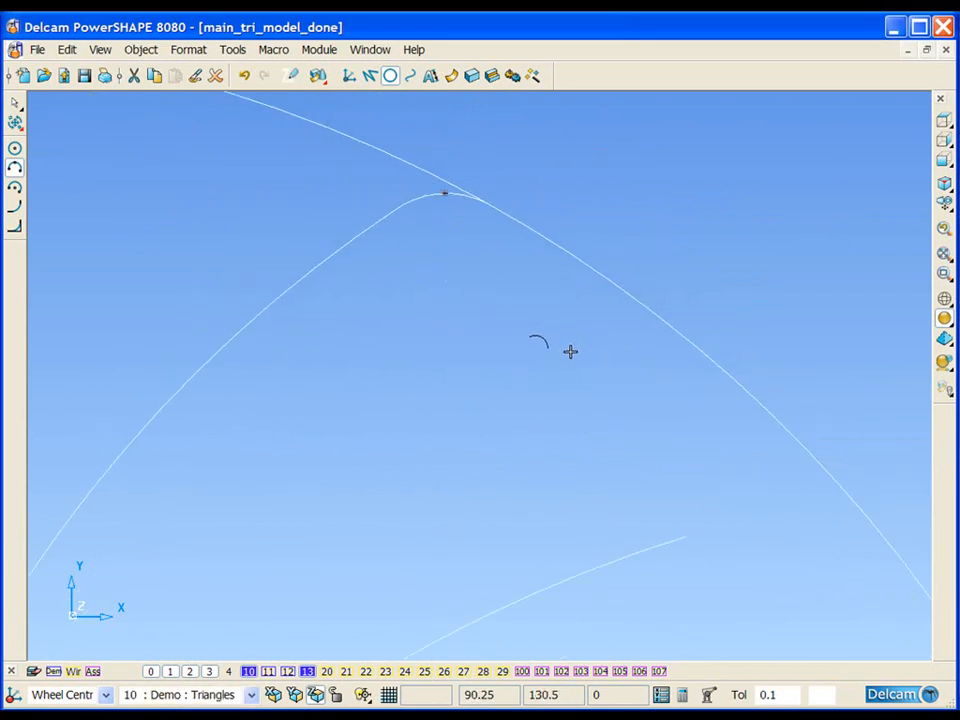
{"action": "left_click", "coordinate": [685, 537]}
{"action": "left_click", "coordinate": [16, 168]}
{"action": "left_click", "coordinate": [684, 537]}
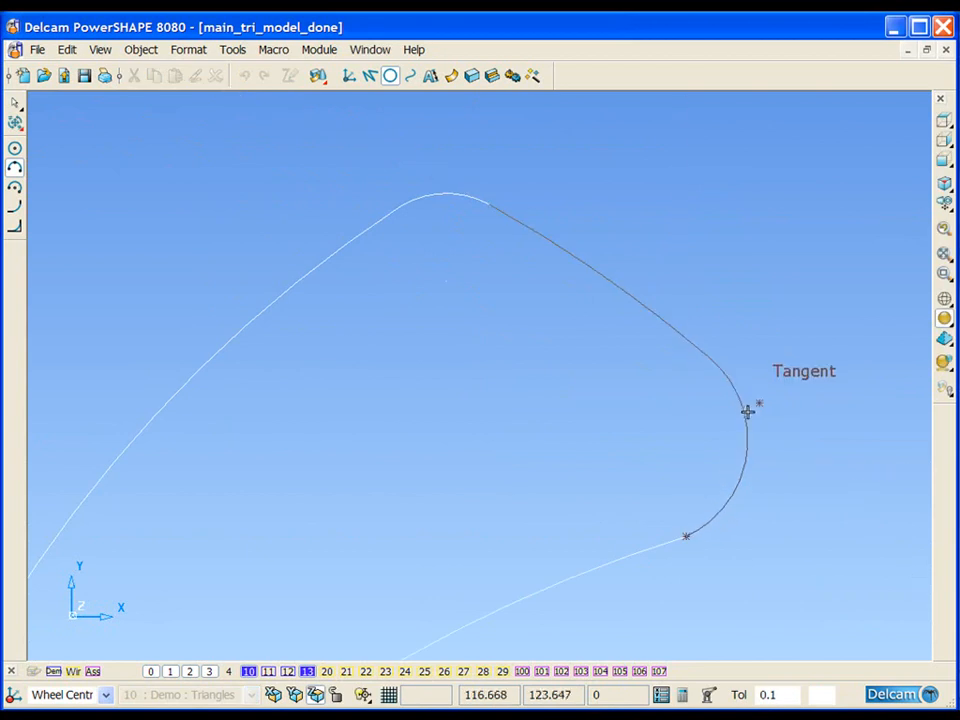
{"action": "scroll", "coordinate": [733, 396], "scroll_direction": "up", "scroll_amount": 3}
{"action": "left_click", "coordinate": [541, 345]}
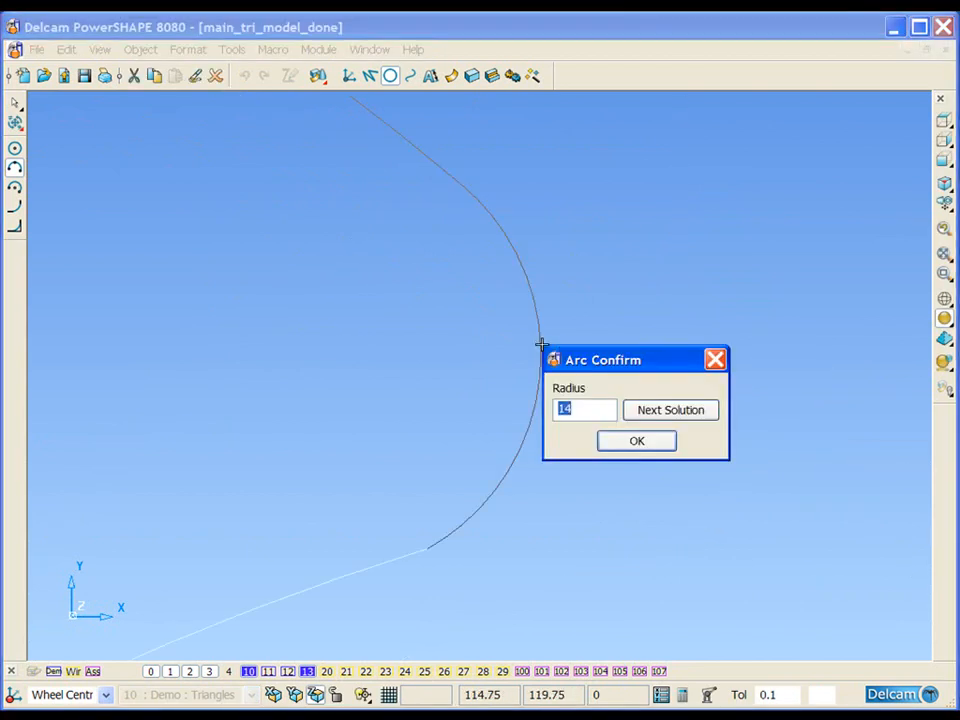
{"action": "key", "text": "Return"}
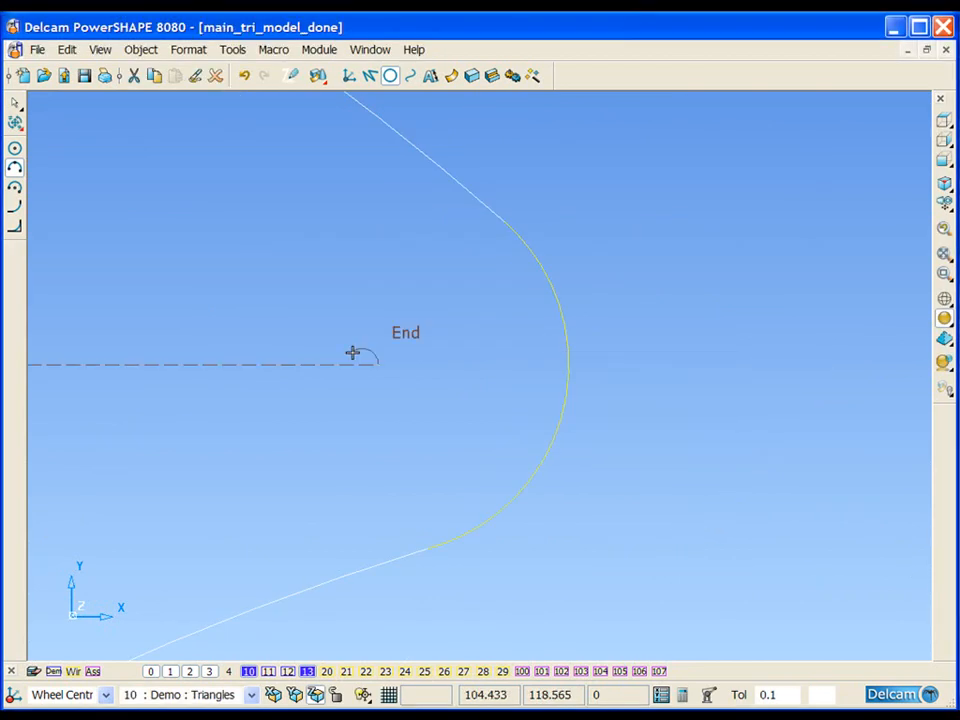
{"action": "left_click", "coordinate": [18, 118]}
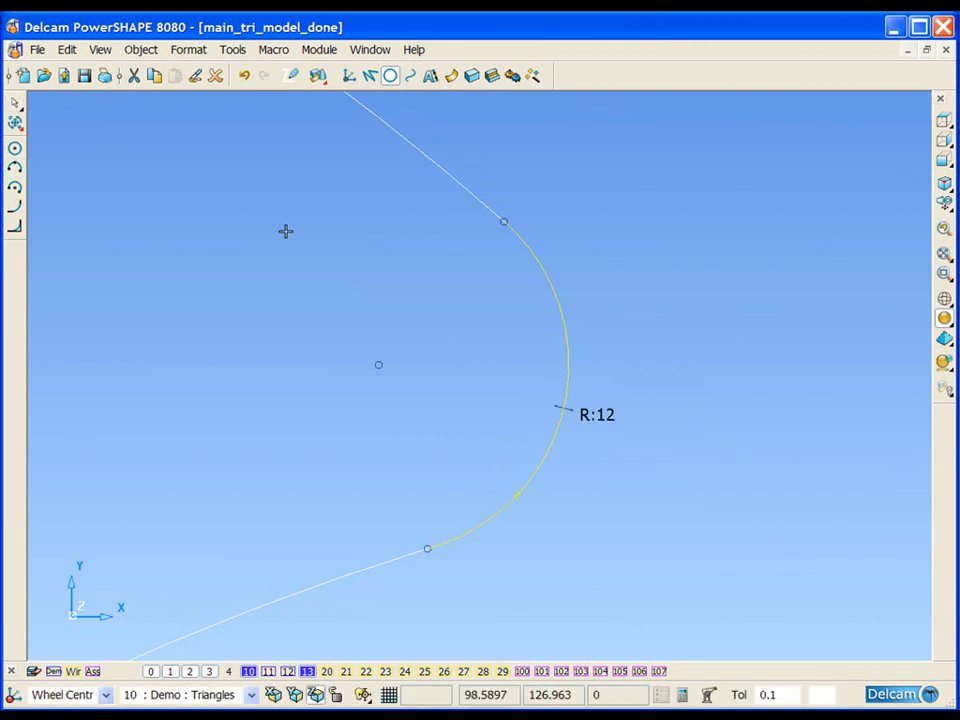
{"action": "left_click", "coordinate": [291, 323]}
Step: Display the rim blank solid on level 12 together with the finished opening outline in a tilted view
{"action": "scroll", "coordinate": [311, 290], "scroll_direction": "down", "scroll_amount": 3}
{"action": "middle_click_drag", "start_coordinate": [347, 337], "coordinate": [424, 302], "text": "shift"}
{"action": "scroll", "coordinate": [416, 306], "scroll_direction": "down", "scroll_amount": 2}
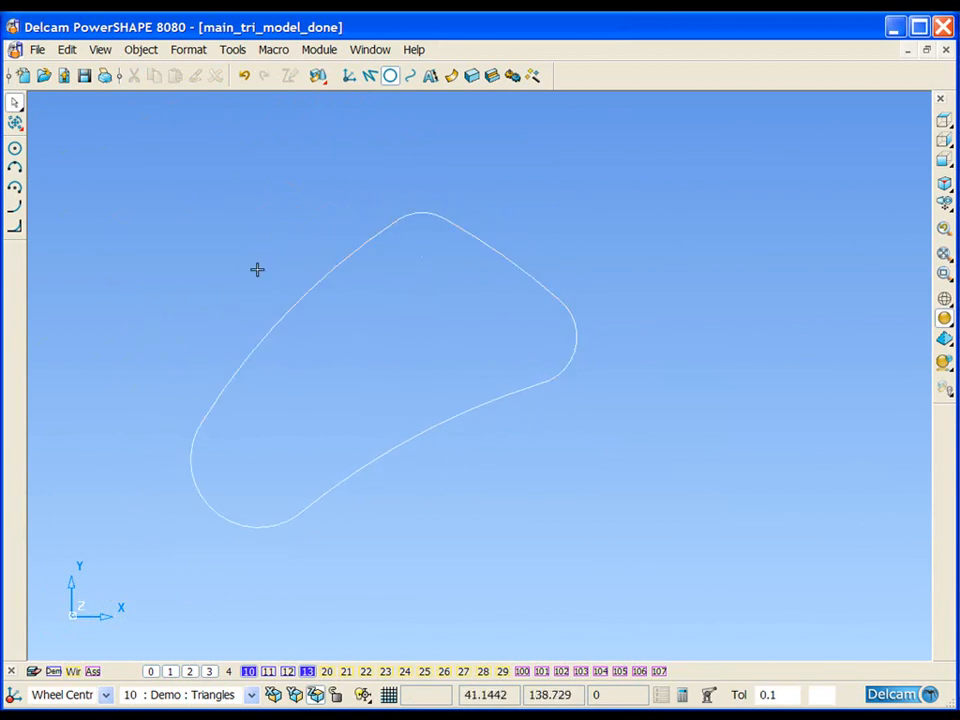
{"action": "scroll", "coordinate": [443, 348], "scroll_direction": "down", "scroll_amount": 2}
{"action": "middle_click_drag", "start_coordinate": [433, 360], "coordinate": [536, 317], "text": "shift"}
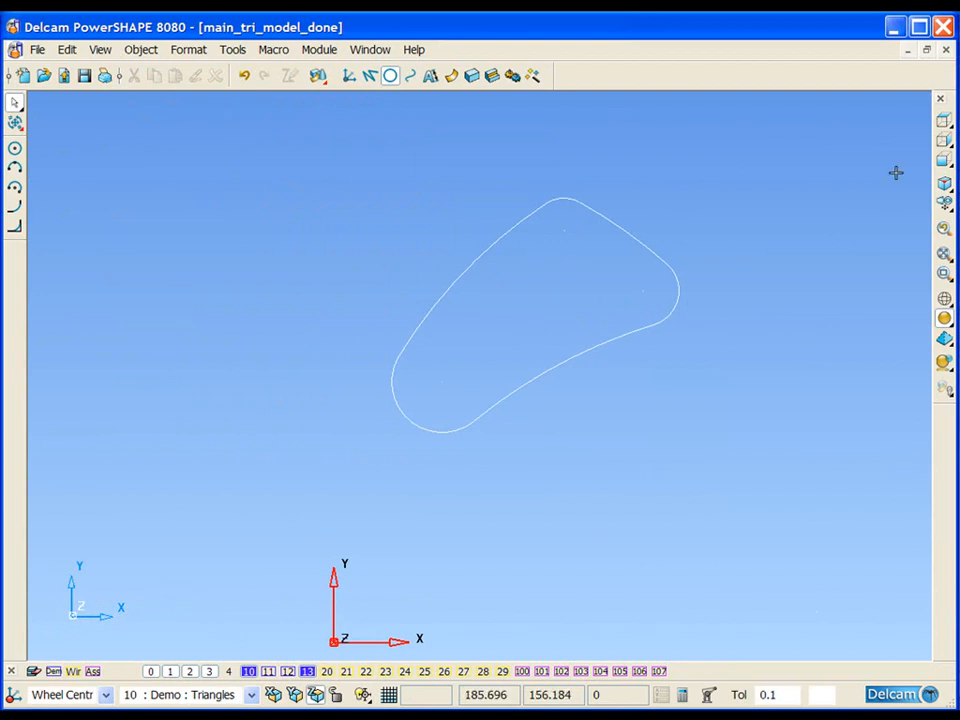
{"action": "left_click", "coordinate": [943, 120]}
{"action": "left_click", "coordinate": [288, 671]}
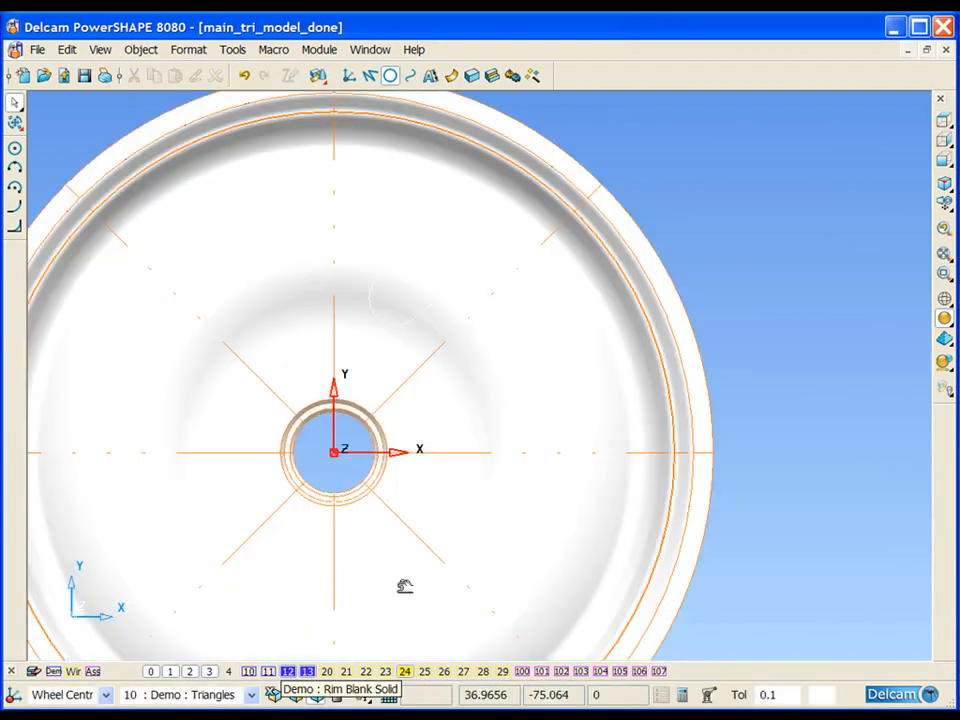
{"action": "middle_click_drag", "start_coordinate": [399, 452], "coordinate": [534, 268]}
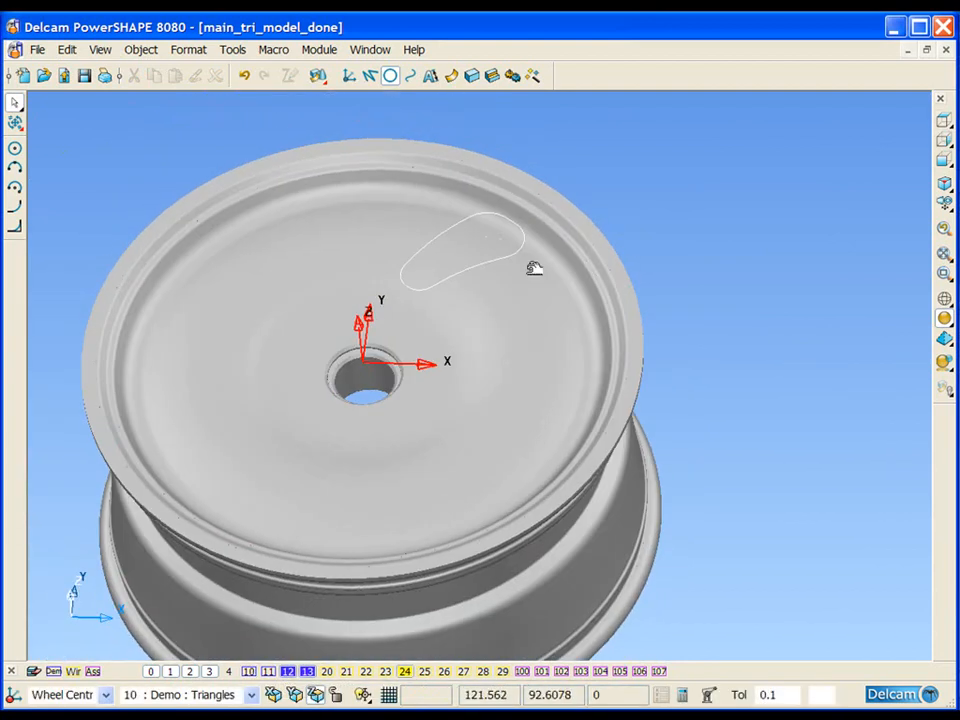
Step: Create a solid extrusion from the closed spoke opening outline, using level 12, Demo : Rim Blank Solid, as the creation level
{"action": "left_click", "coordinate": [480, 271]}
{"action": "middle_click_drag", "start_coordinate": [463, 296], "coordinate": [510, 309]}
{"action": "scroll", "coordinate": [484, 279], "scroll_direction": "down", "scroll_amount": 1}
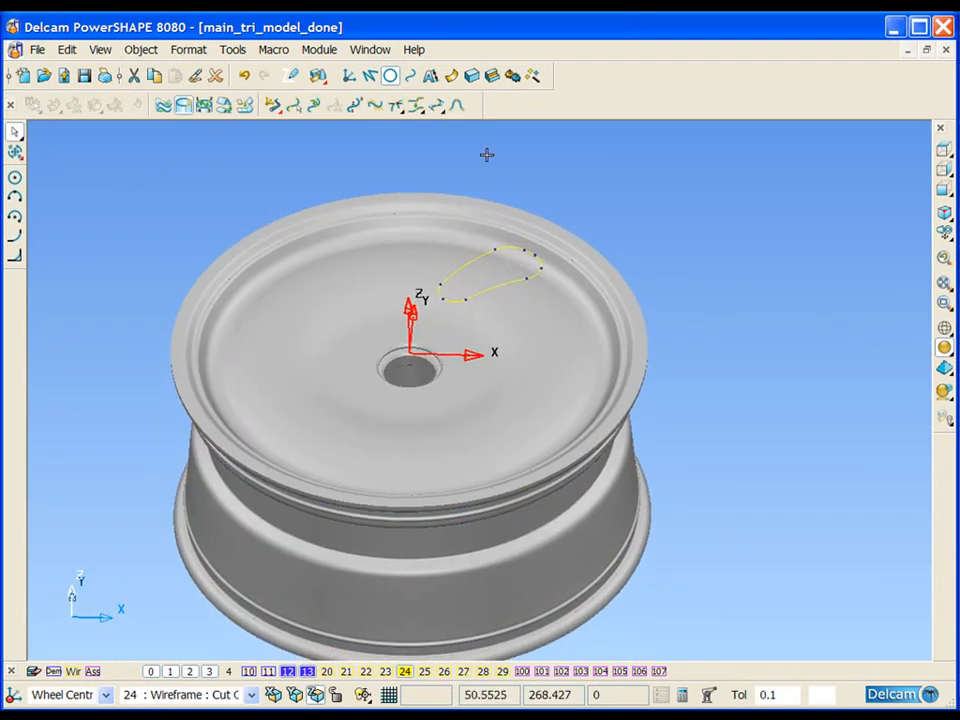
{"action": "left_click", "coordinate": [471, 79]}
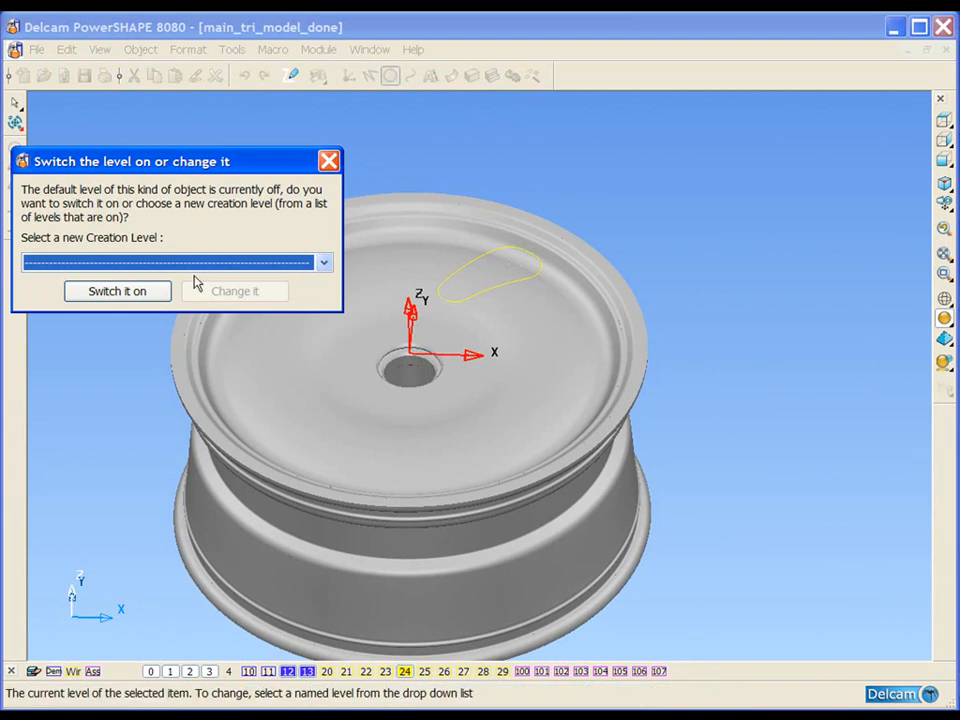
{"action": "left_click", "coordinate": [323, 262]}
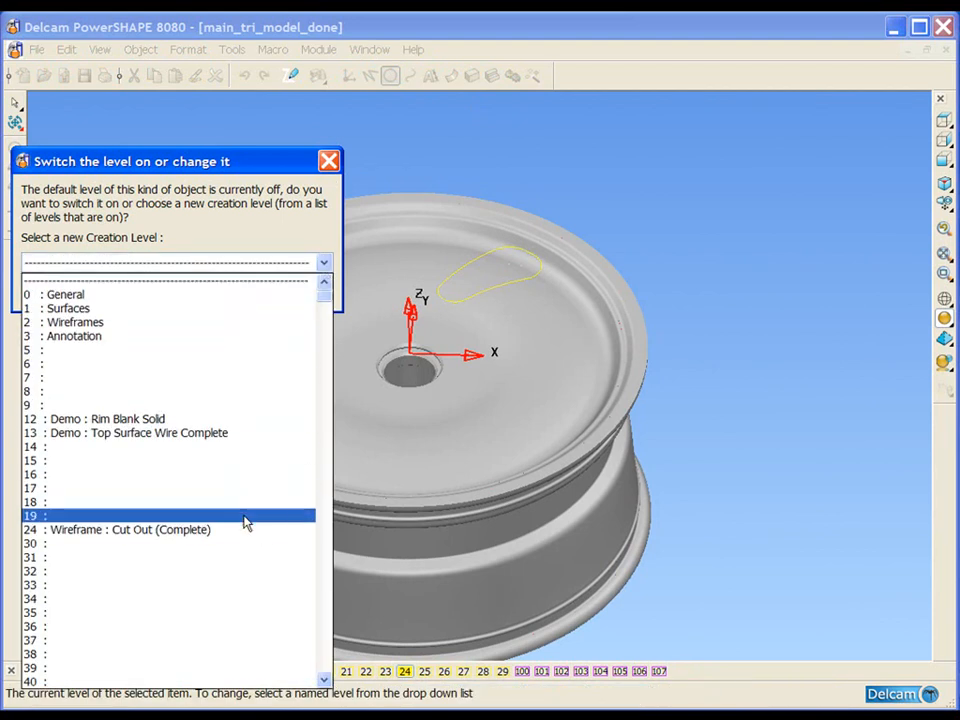
{"action": "left_click", "coordinate": [222, 425]}
{"action": "left_click", "coordinate": [226, 292]}
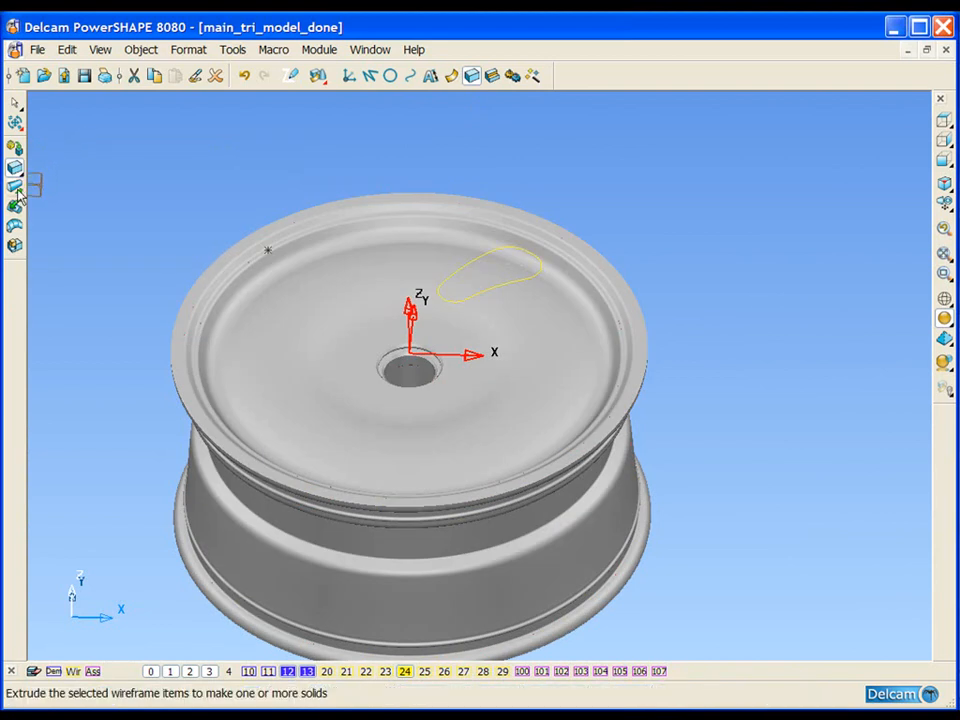
{"action": "left_click", "coordinate": [15, 186]}
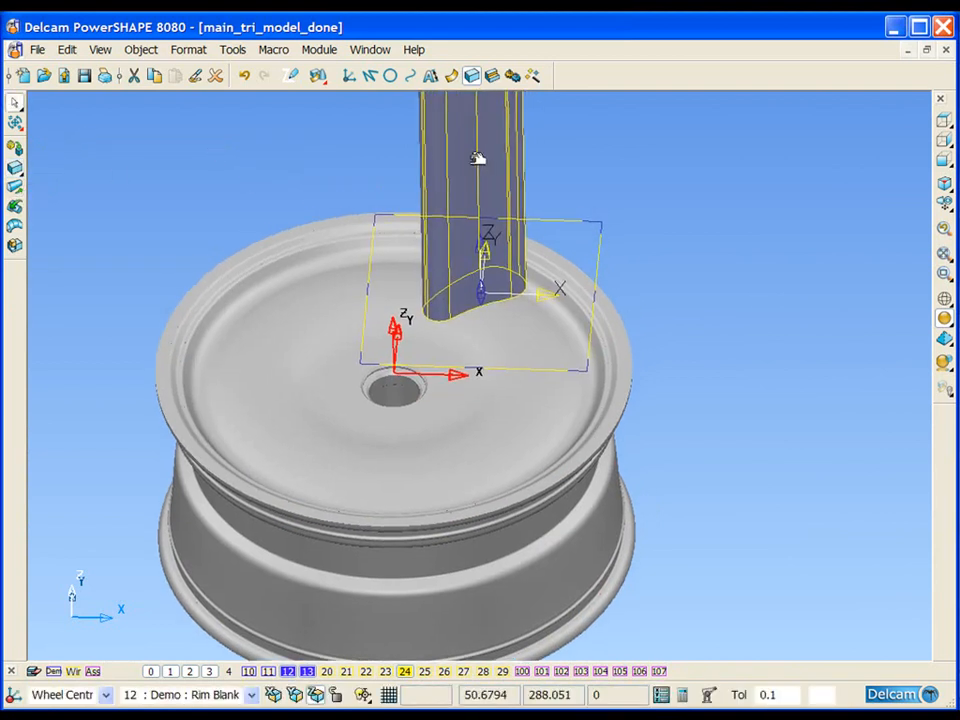
Step: Set the opening extrusion's length to -60 so it passes down through the wheel face
{"action": "double_click", "coordinate": [480, 158]}
{"action": "double_click", "coordinate": [530, 343]}
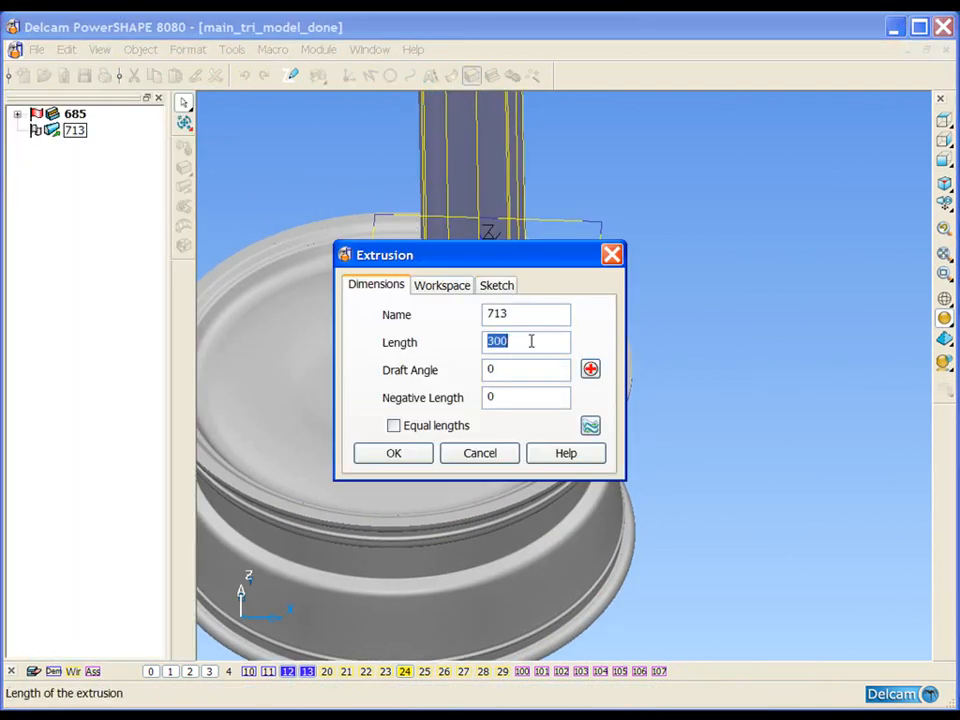
{"action": "type", "text": "-60"}
{"action": "key", "text": "Return"}
{"action": "left_click_drag", "start_coordinate": [507, 261], "coordinate": [826, 138]}
Step: Give the opening extrusion a draft angle of 3 and accept its dimensions
{"action": "double_click", "coordinate": [834, 244]}
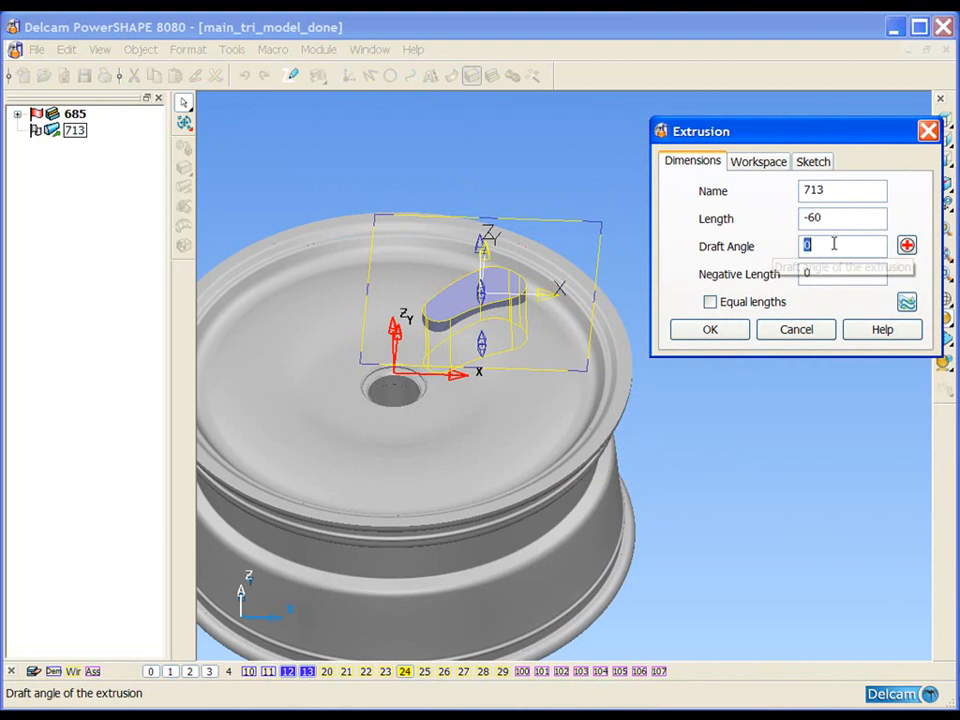
{"action": "type", "text": "-3"}
{"action": "double_click", "coordinate": [842, 244]}
{"action": "type", "text": "3"}
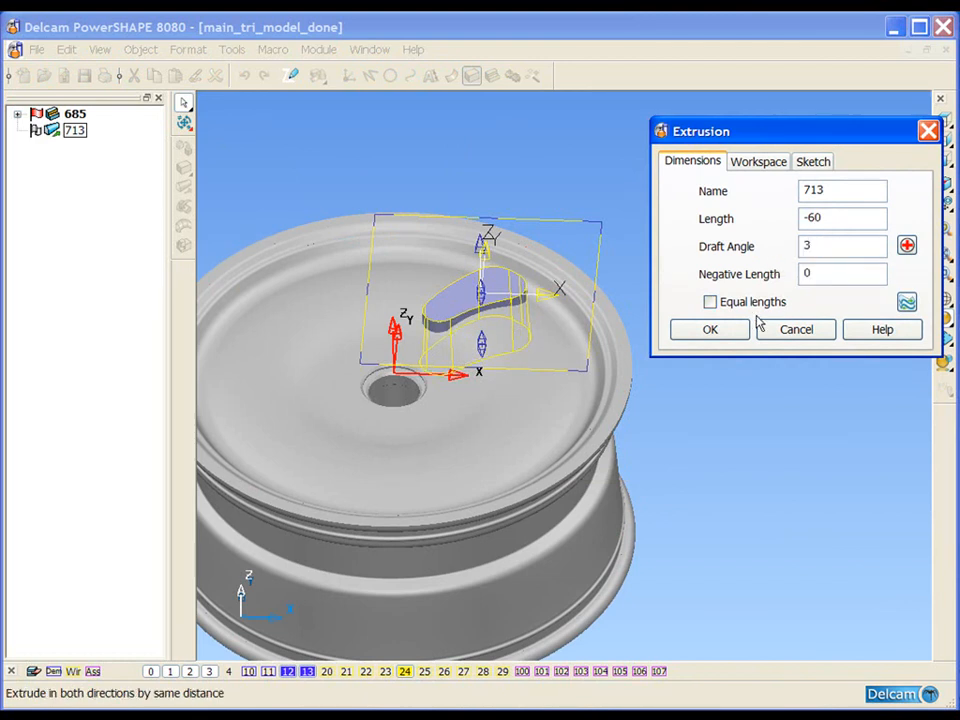
{"action": "left_click", "coordinate": [728, 336]}
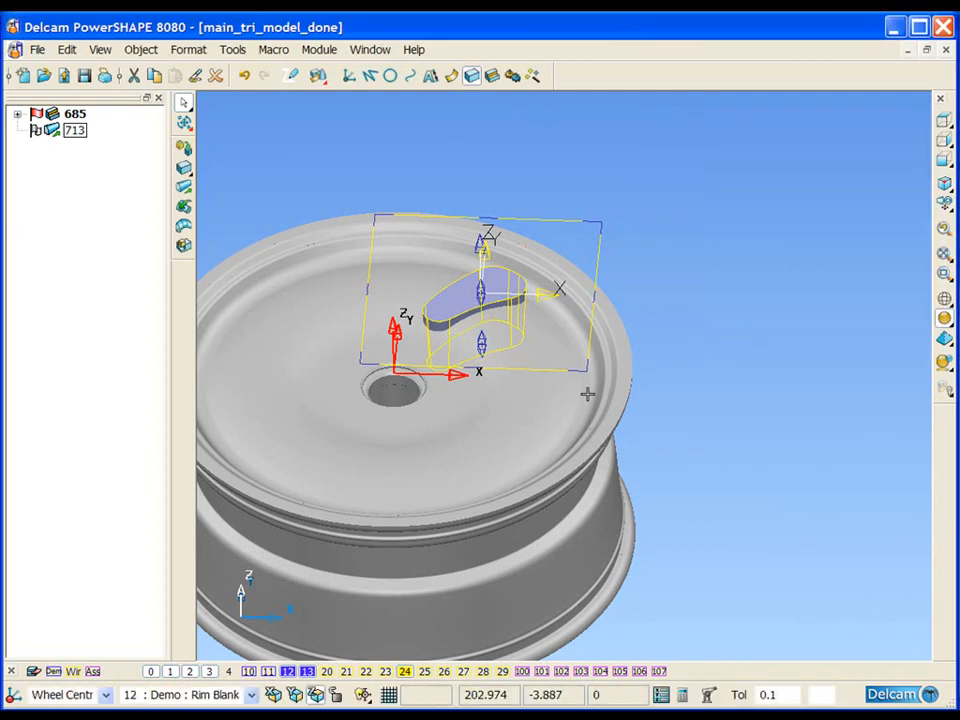
Step: Subtract the drafted opening extrusion from the rim blank solid to cut the first spoke opening
{"action": "left_click", "coordinate": [944, 140]}
{"action": "left_click", "coordinate": [944, 298]}
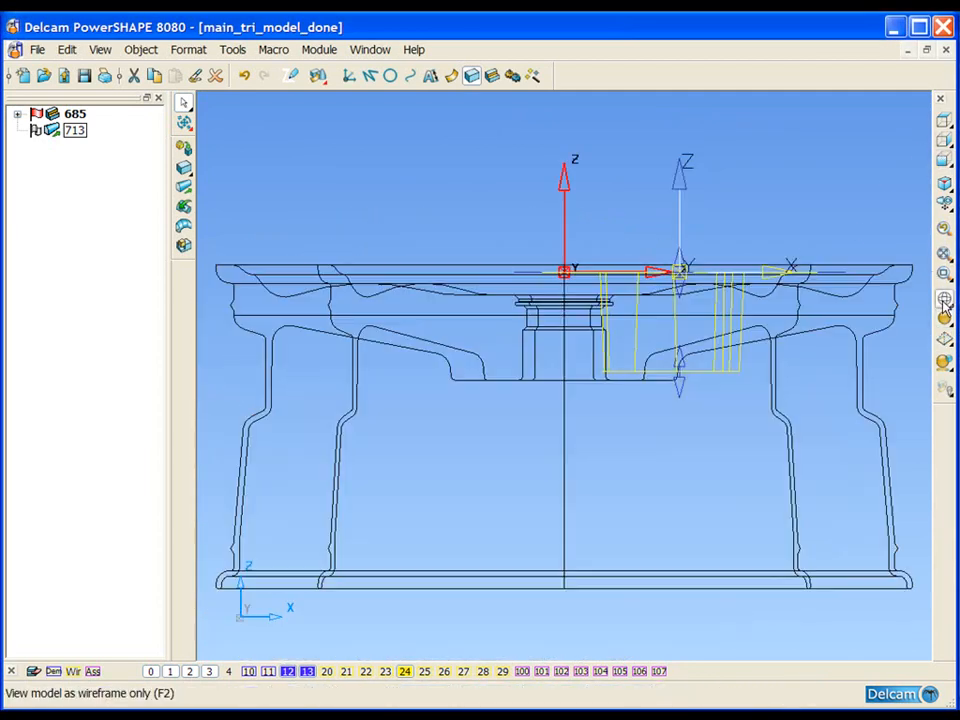
{"action": "middle_click_drag", "start_coordinate": [753, 341], "coordinate": [718, 362]}
{"action": "left_click", "coordinate": [944, 184]}
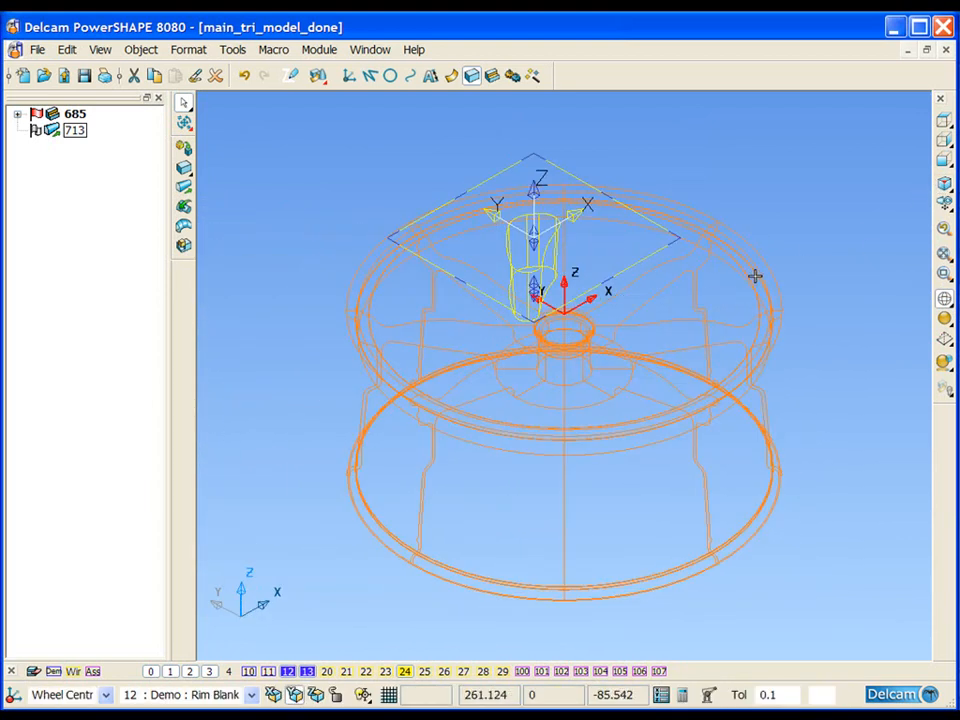
{"action": "left_click", "coordinate": [761, 182]}
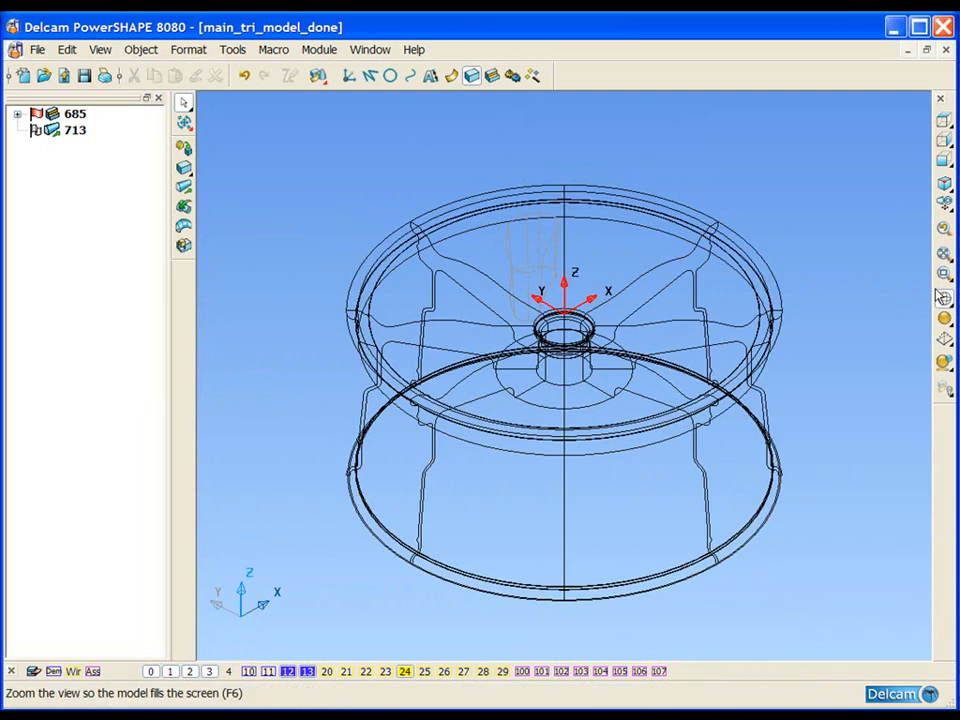
{"action": "left_click", "coordinate": [944, 318]}
{"action": "left_click", "coordinate": [553, 231]}
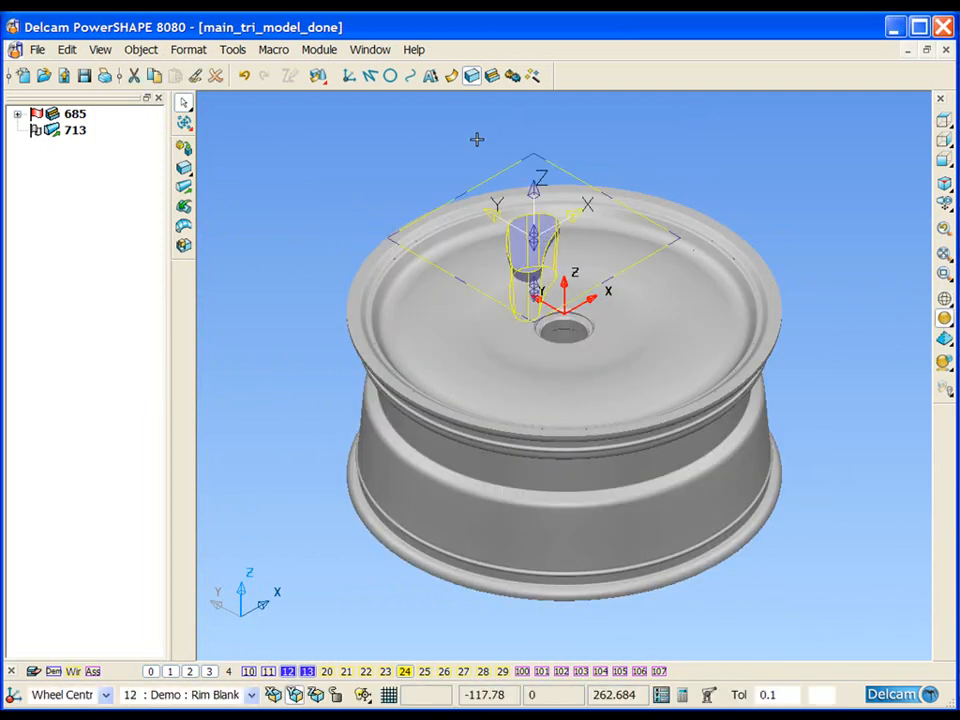
{"action": "left_click", "coordinate": [491, 78]}
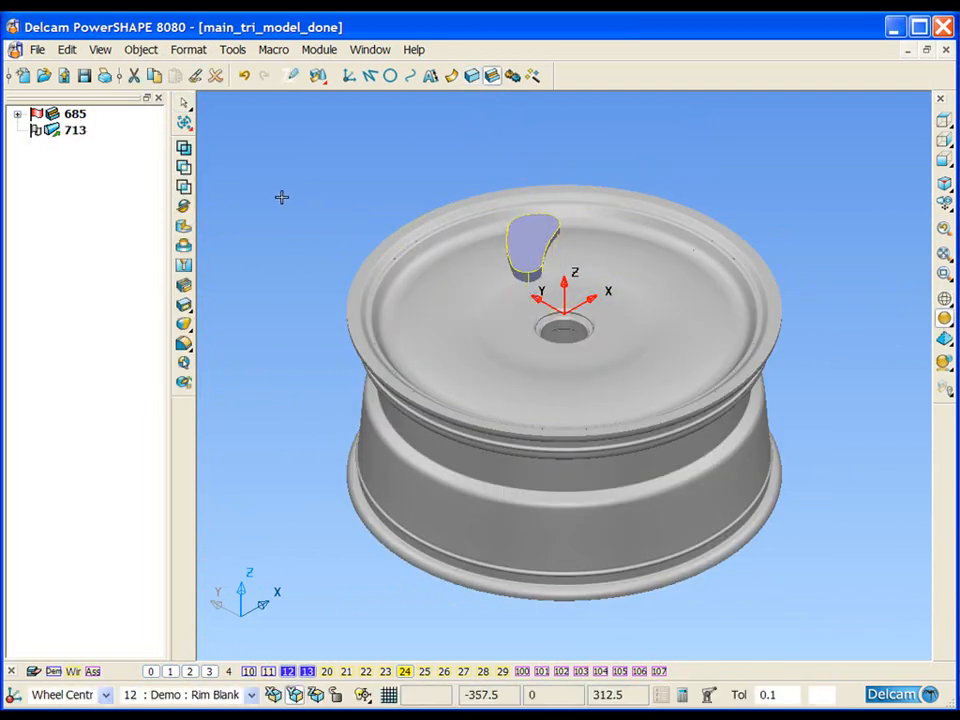
{"action": "left_click", "coordinate": [184, 170]}
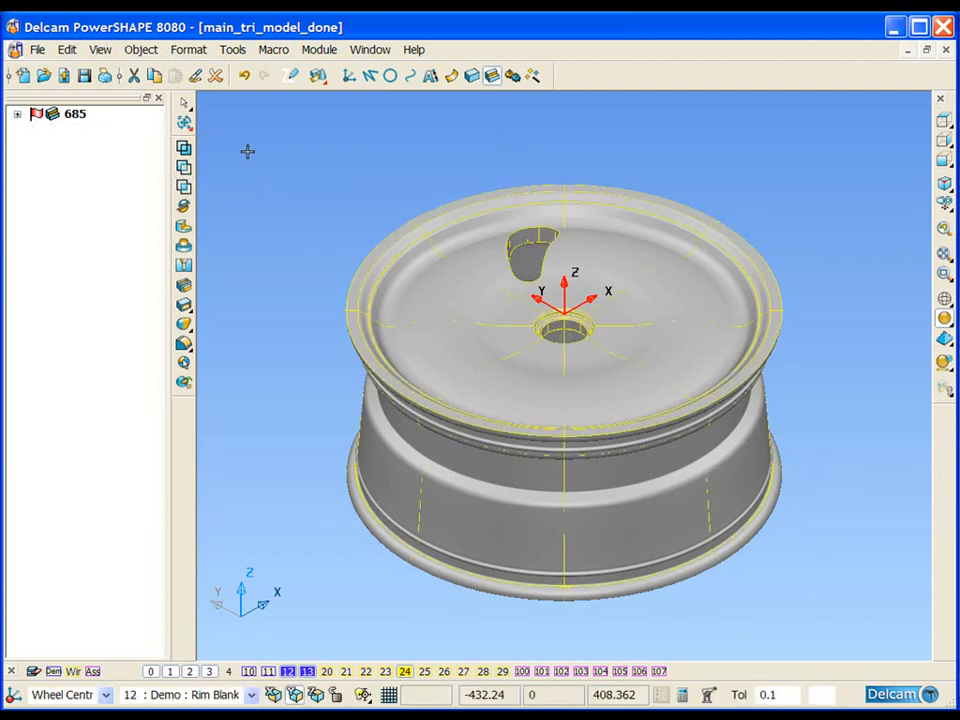
{"action": "middle_click_drag", "start_coordinate": [761, 430], "coordinate": [594, 437]}
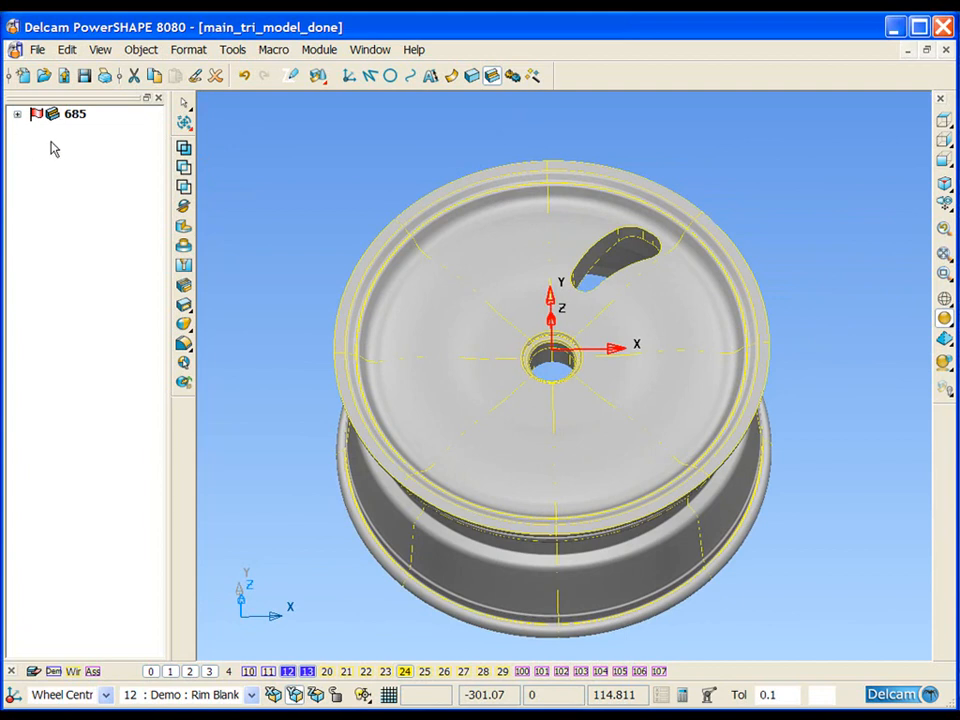
Step: Pattern the opening's subtraction feature circularly around the wheel centre with 6 elements at 60 degrees
{"action": "left_click", "coordinate": [17, 115]}
{"action": "left_click", "coordinate": [36, 130]}
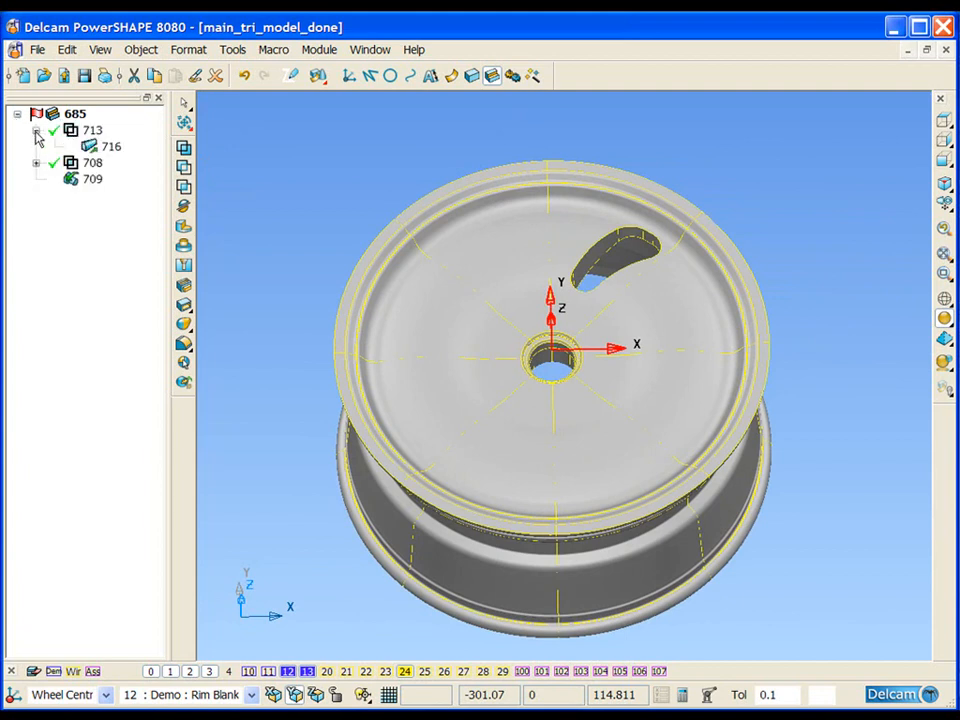
{"action": "left_click", "coordinate": [72, 131]}
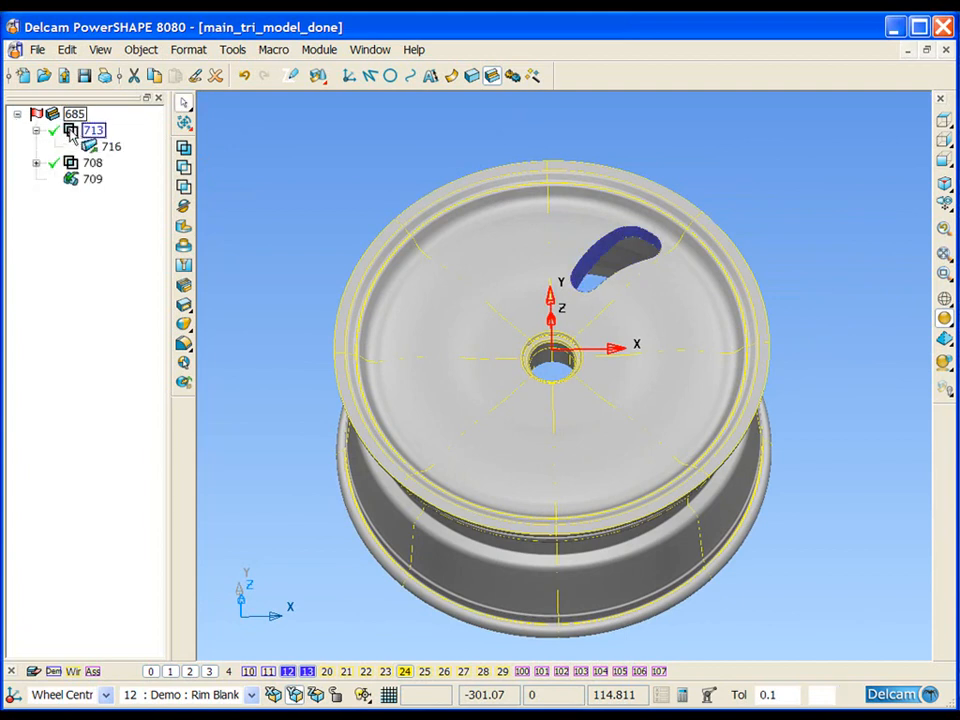
{"action": "left_click", "coordinate": [185, 123]}
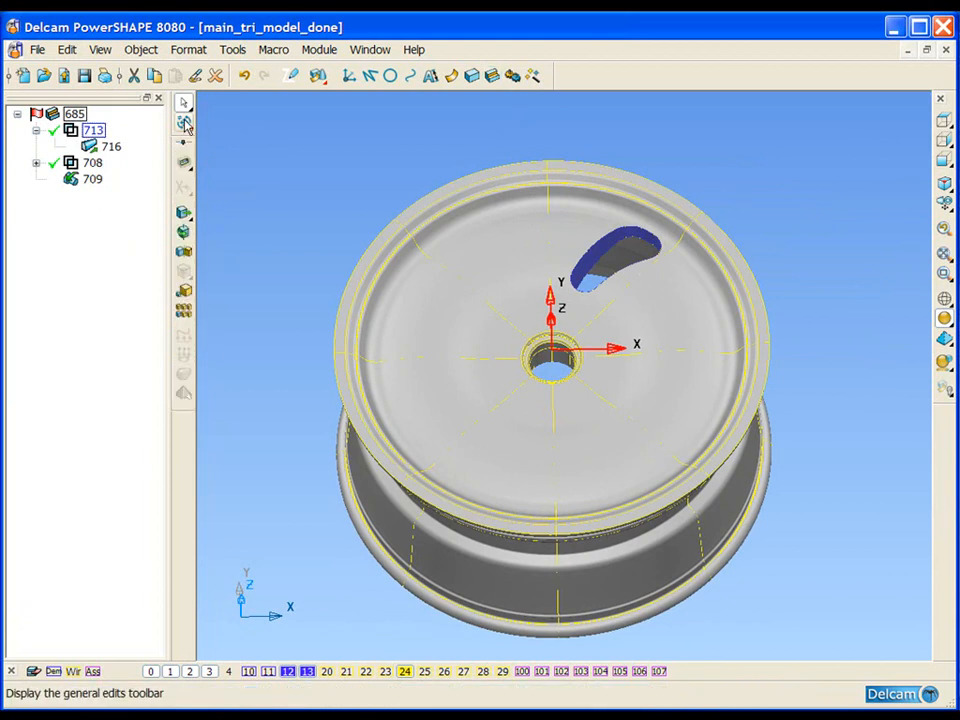
{"action": "left_click", "coordinate": [185, 313]}
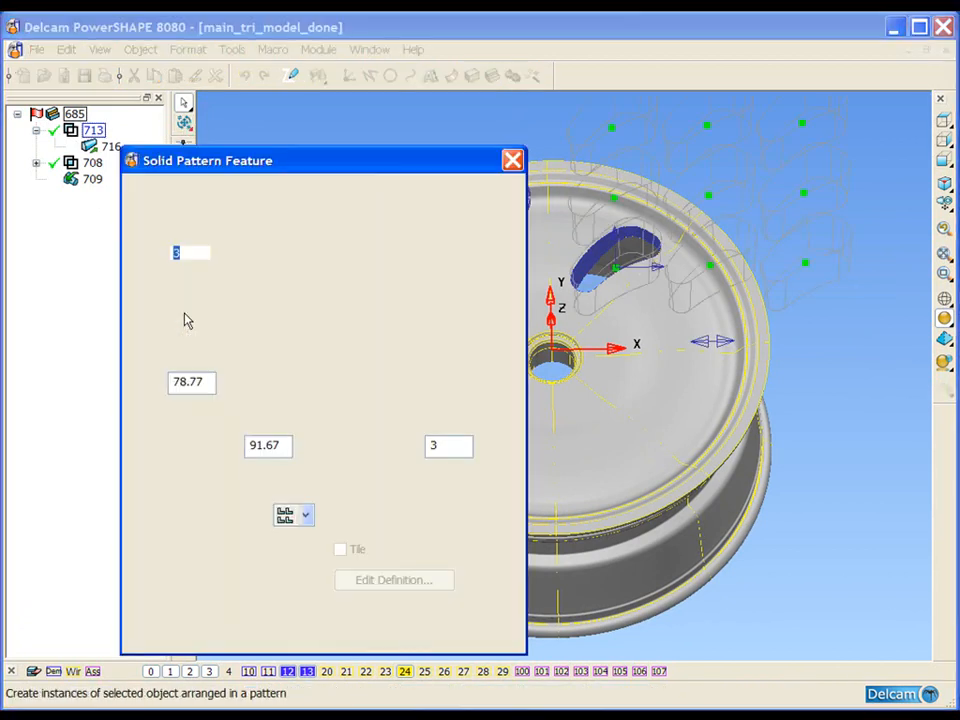
{"action": "left_click", "coordinate": [292, 191]}
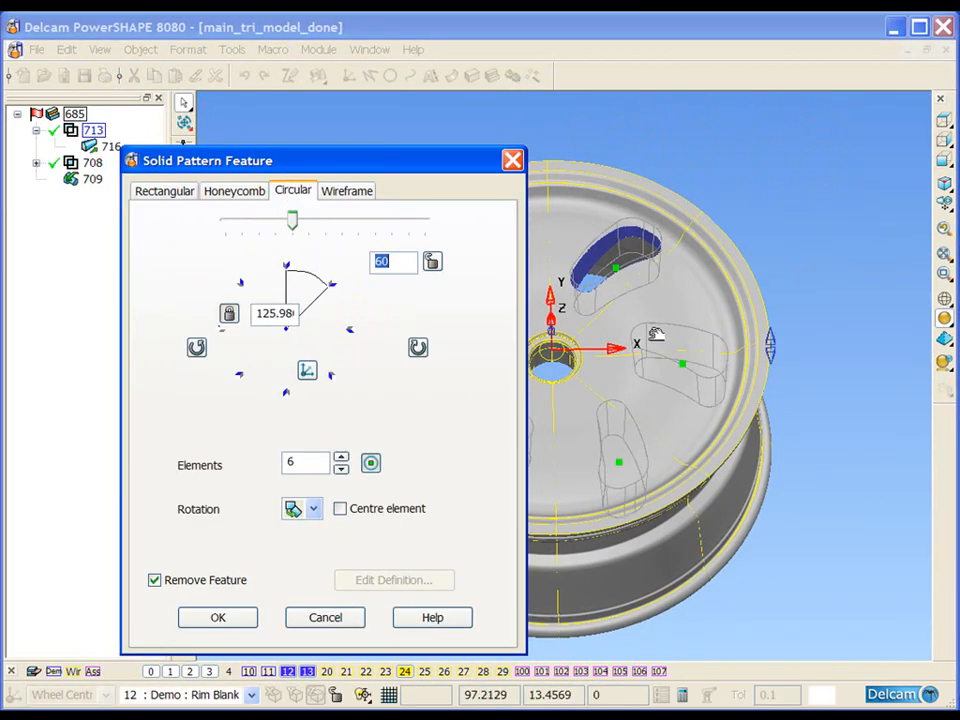
{"action": "left_click_drag", "start_coordinate": [385, 165], "coordinate": [271, 165]}
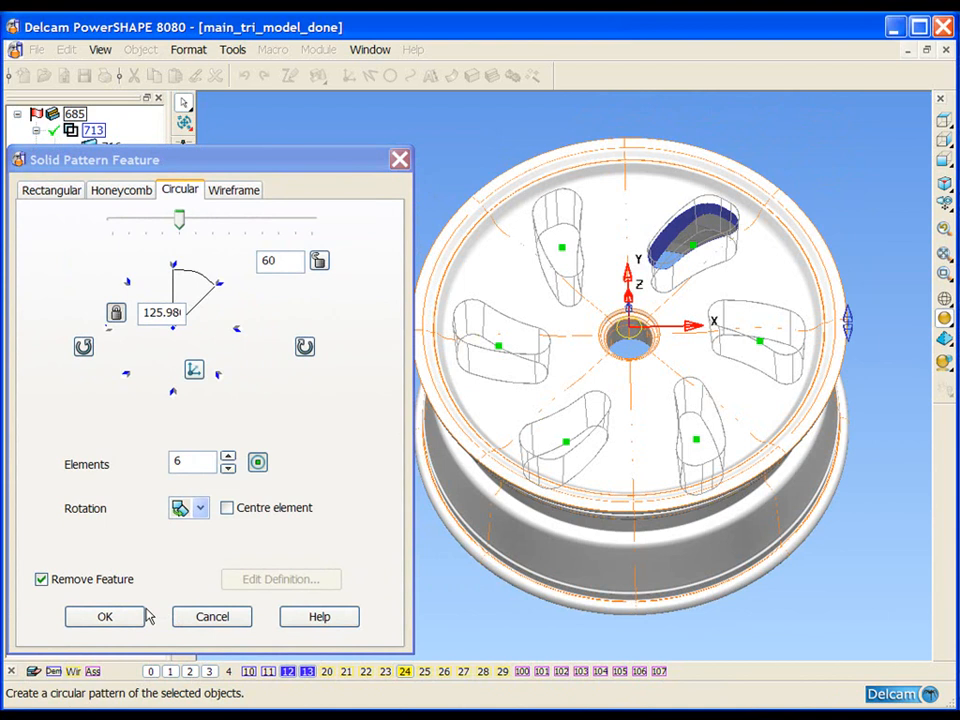
{"action": "left_click", "coordinate": [137, 617]}
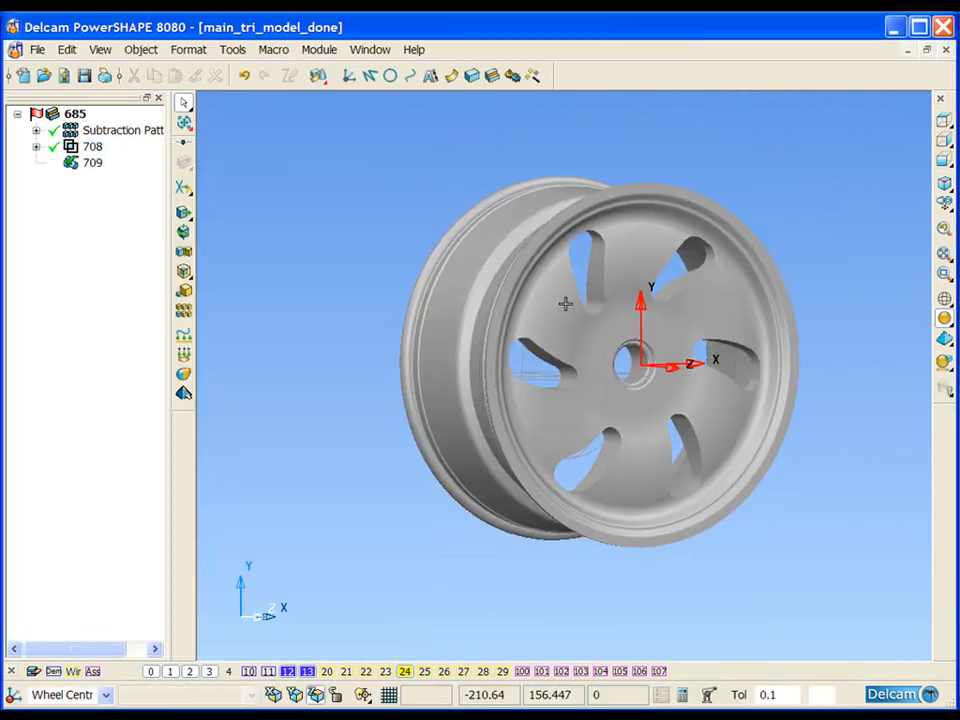
Step: Display the scanned triangle model on level 10 and hide the rim blank solid on level 12
{"action": "mouse_move", "coordinate": [566, 304]}
{"action": "middle_mouse_down"}
{"action": "mouse_move", "coordinate": [510, 356]}
{"action": "mouse_move", "coordinate": [566, 374]}
{"action": "mouse_move", "coordinate": [613, 426]}
{"action": "mouse_move", "coordinate": [735, 414]}
{"action": "mouse_move", "coordinate": [420, 431]}
{"action": "middle_mouse_up"}
{"action": "left_click", "coordinate": [248, 671]}
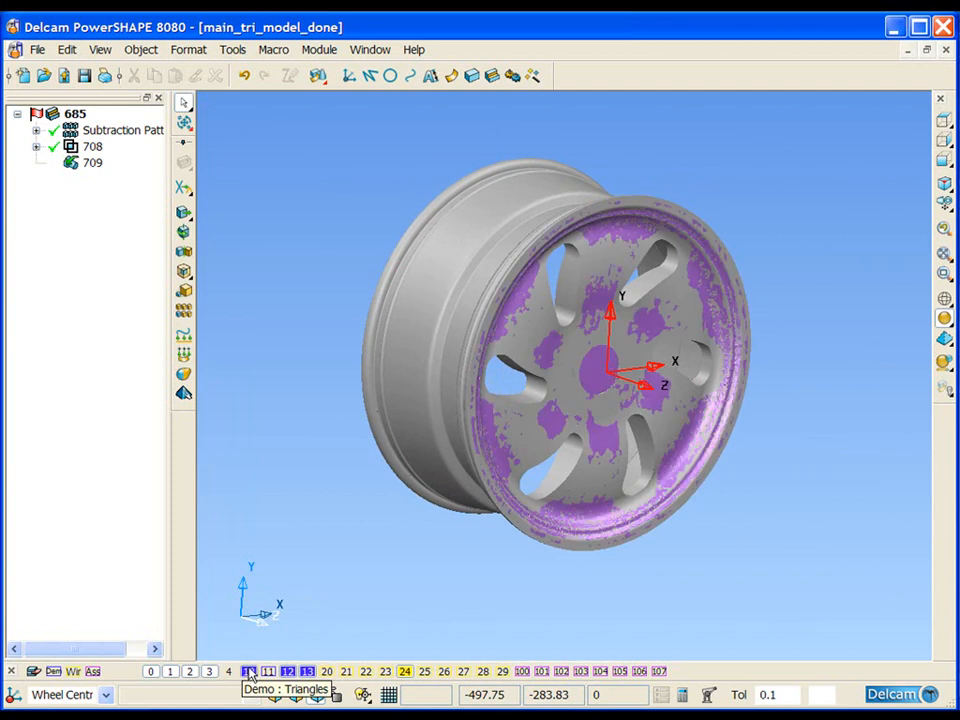
{"action": "left_click", "coordinate": [290, 669]}
{"action": "middle_click_drag", "start_coordinate": [380, 560], "coordinate": [367, 643]}
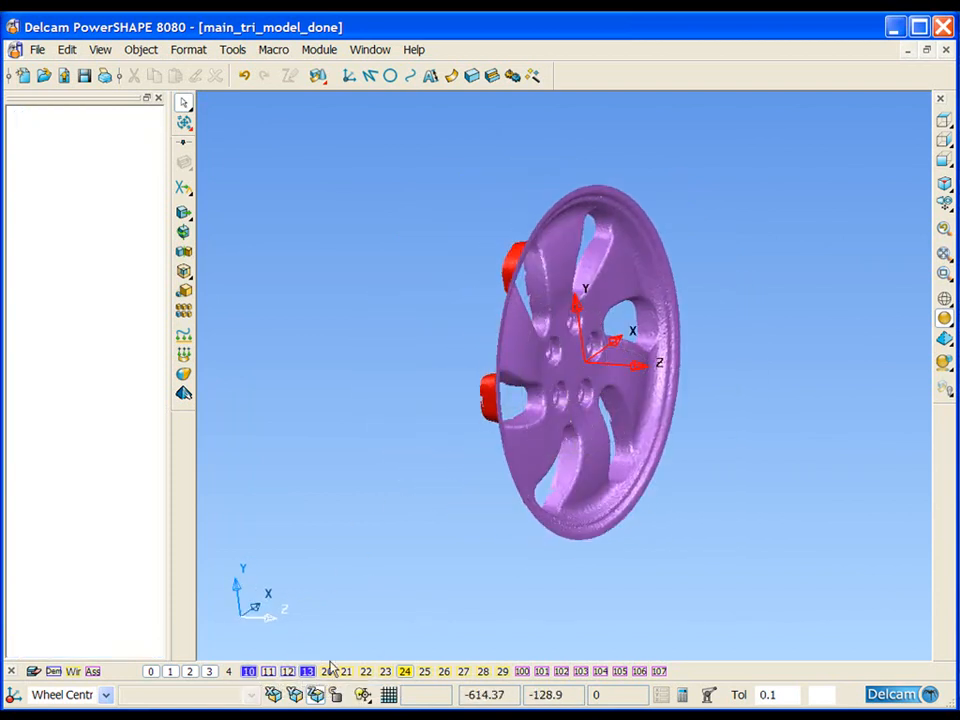